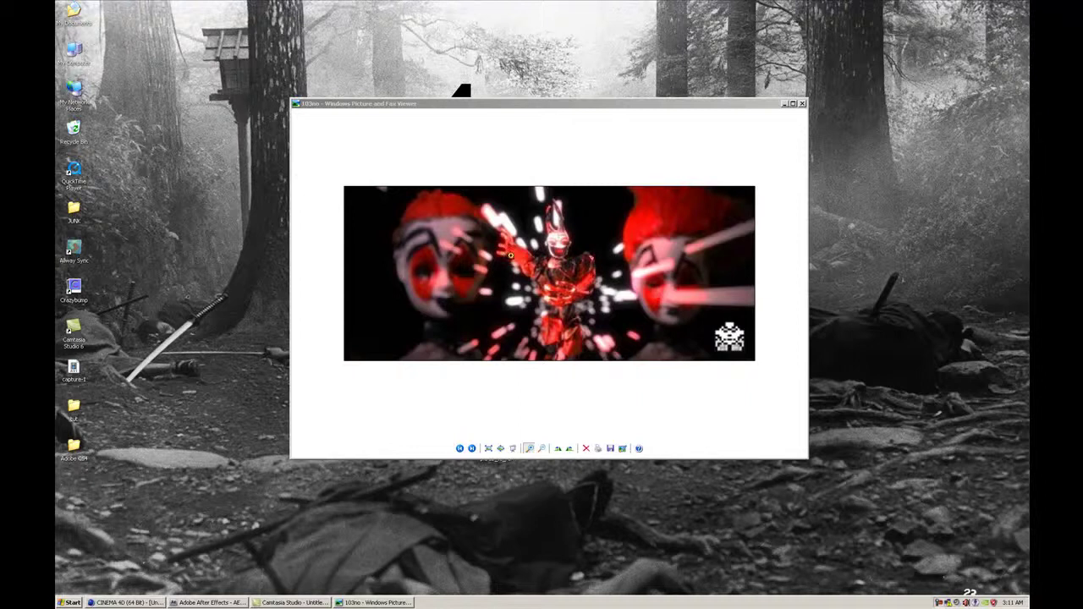
Step: Switch to After Effects and examine the puppet and green backdrop in the GREEN composition up close and in full
click(208, 602)
scroll(518, 191, down, 1)
scroll(517, 192, up, 1)
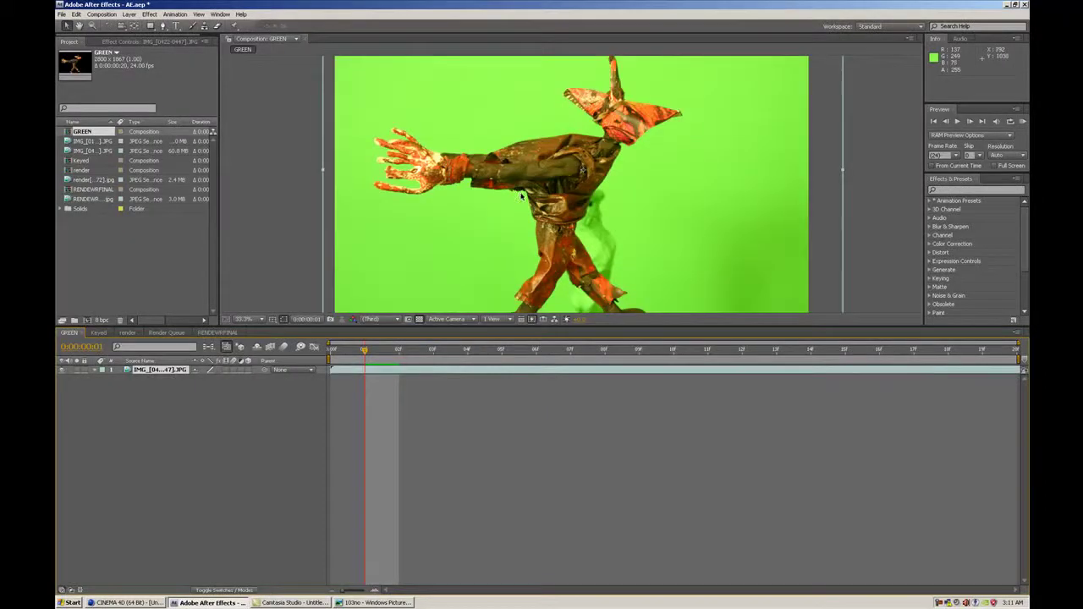
scroll(521, 195, down, 1)
scroll(562, 226, up, 1)
scroll(575, 210, down, 2)
scroll(573, 213, up, 2)
scroll(495, 181, down, 1)
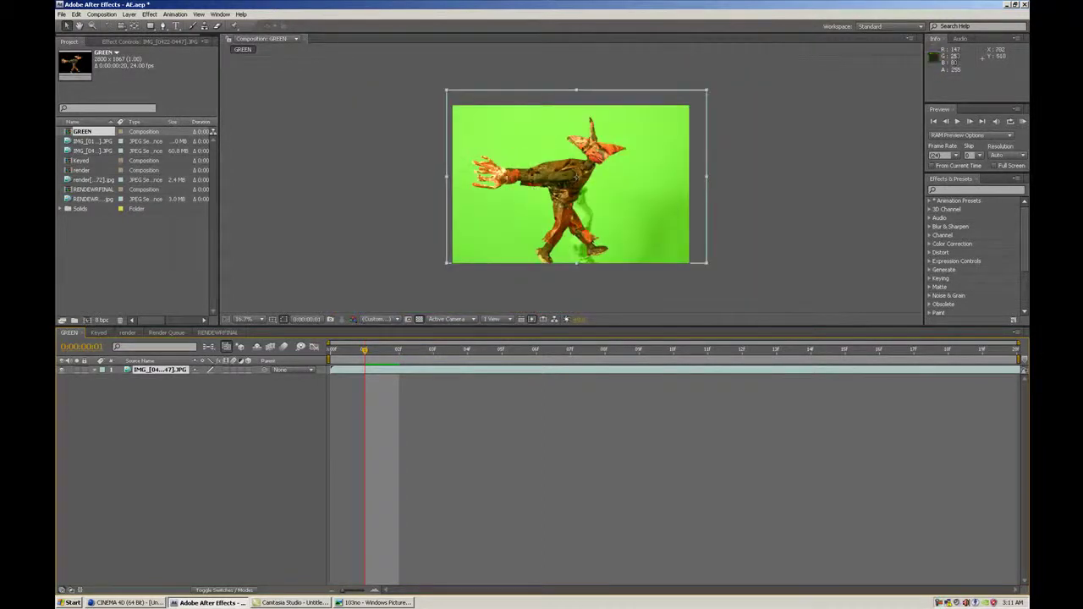
scroll(529, 175, up, 2)
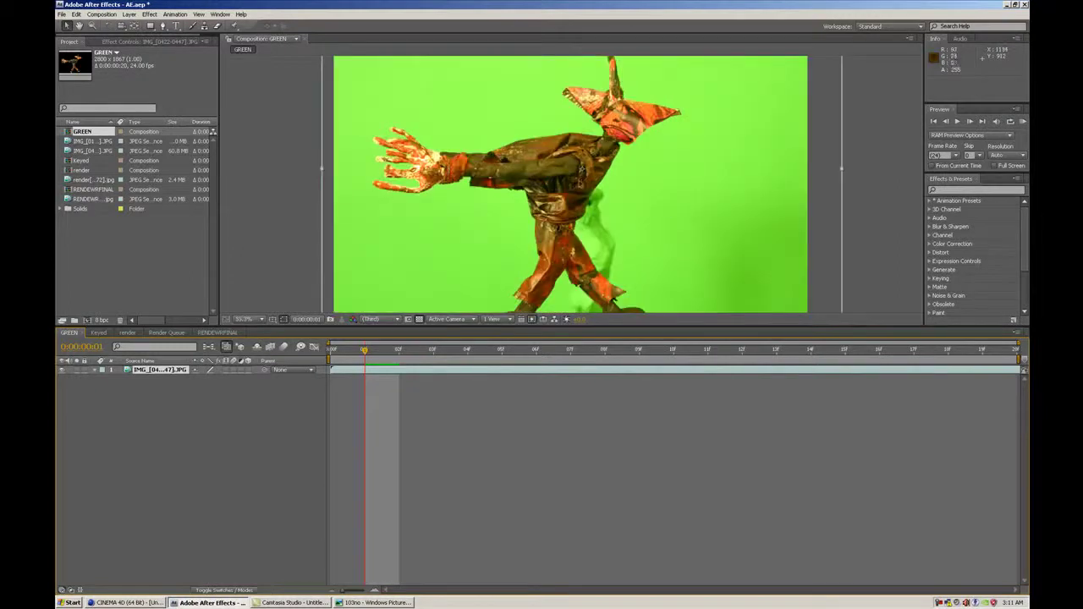
key(space)
drag(609, 243, 654, 207)
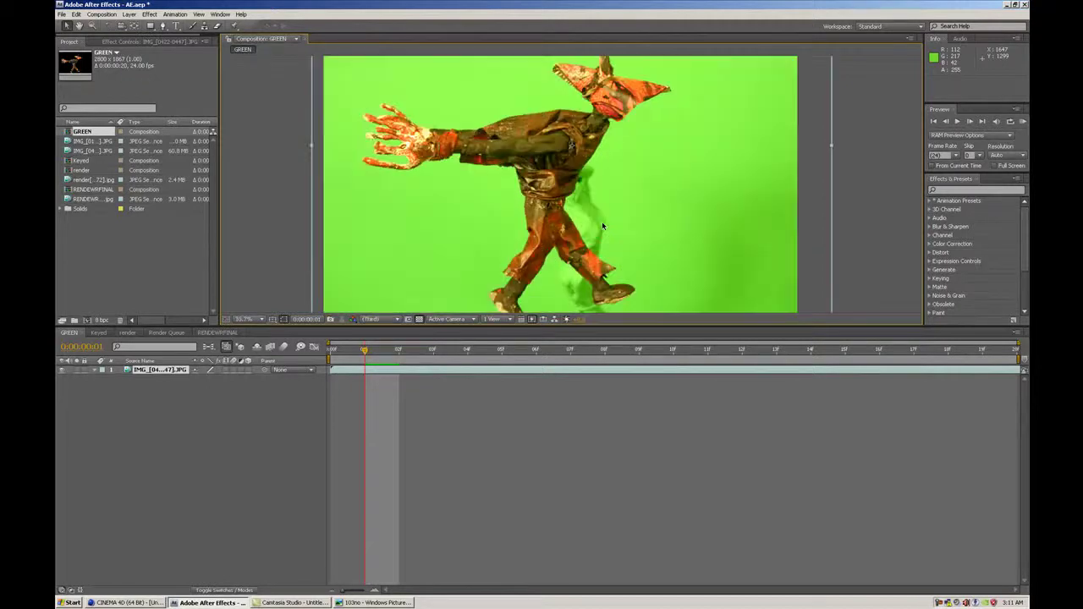
scroll(595, 218, down, 2)
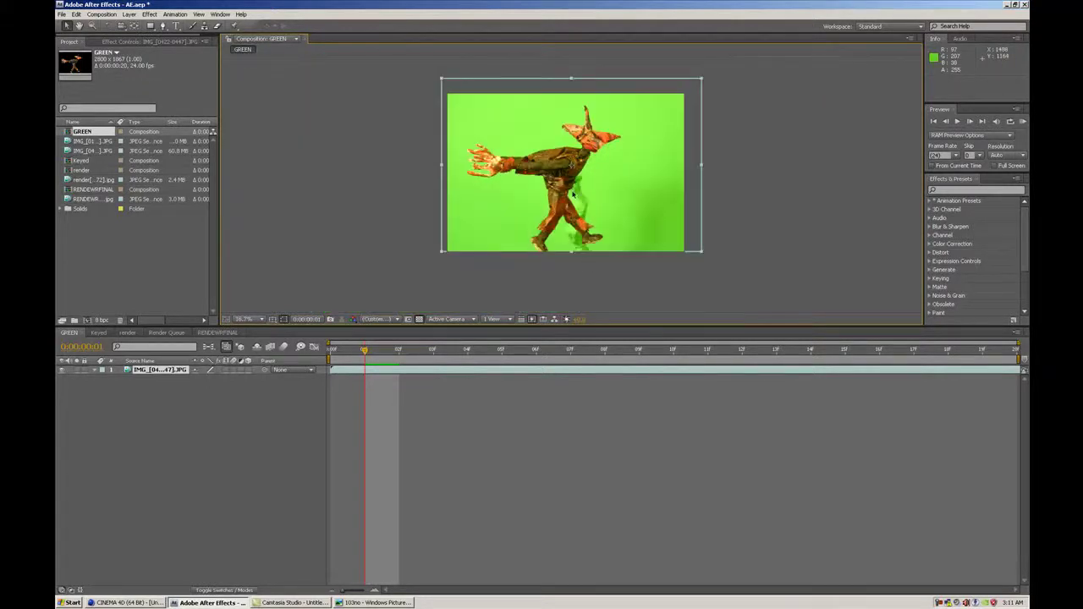
scroll(578, 204, up, 2)
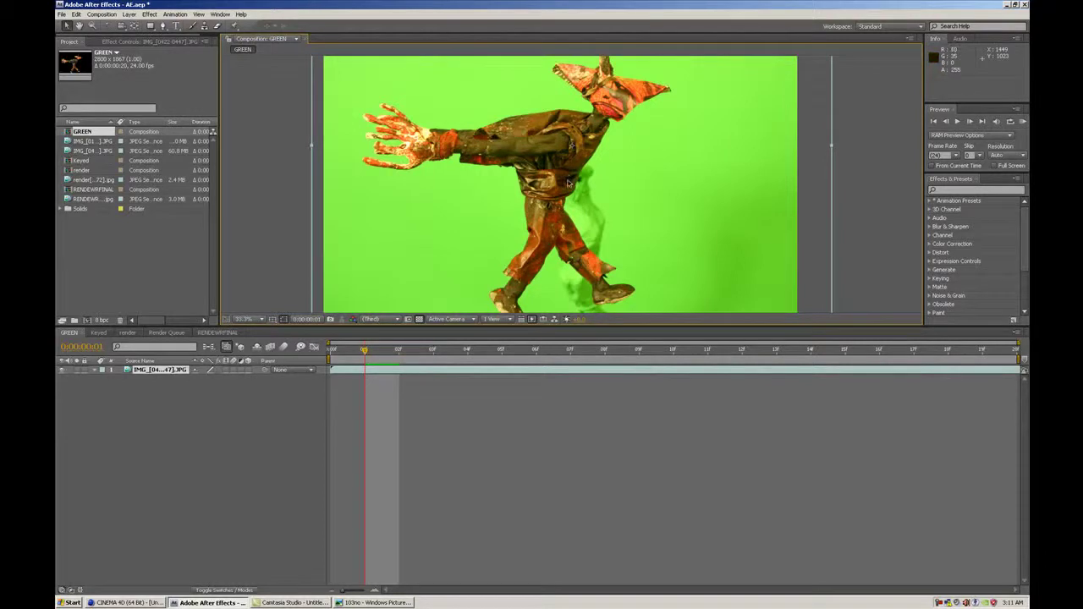
scroll(568, 177, down, 2)
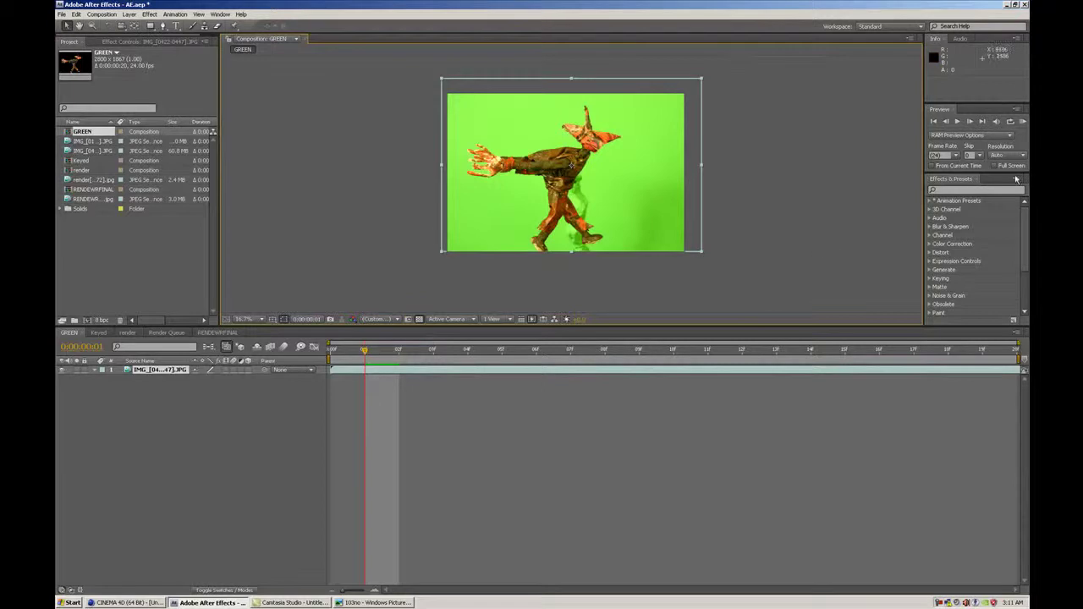
Step: Play RAM previews of the GREEN composition, enlarge the viewer area, and return to the first frame
click(1022, 121)
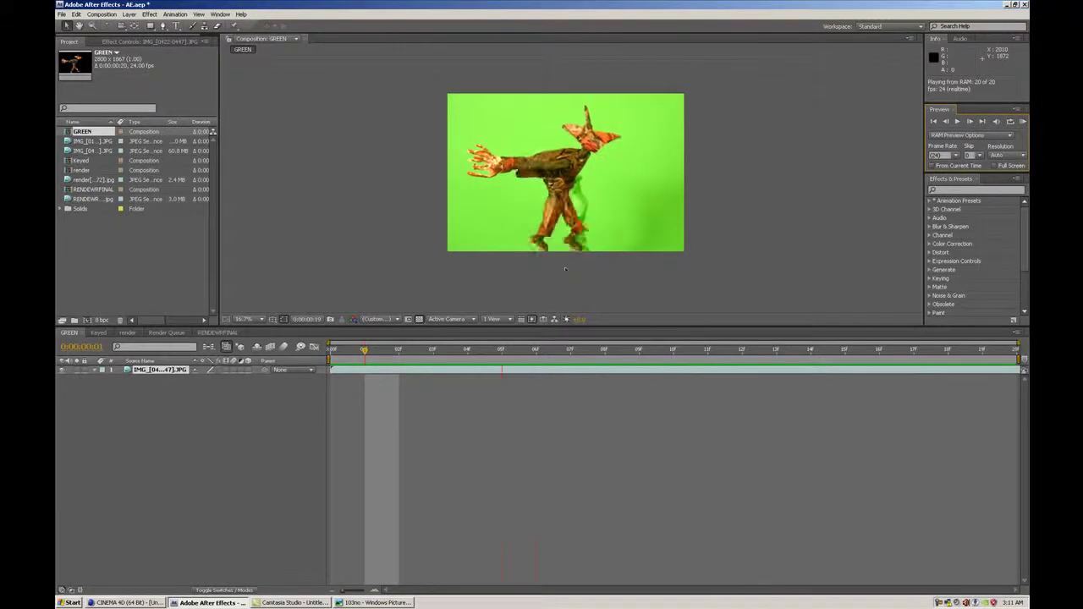
key(space)
scroll(559, 262, up, 2)
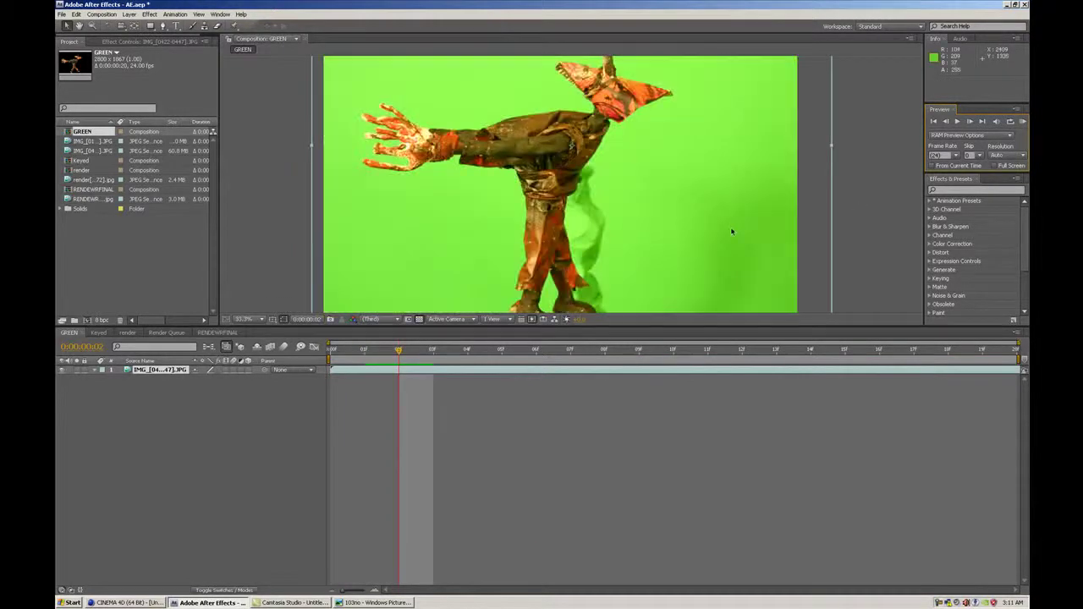
drag(589, 327, 589, 418)
click(1022, 122)
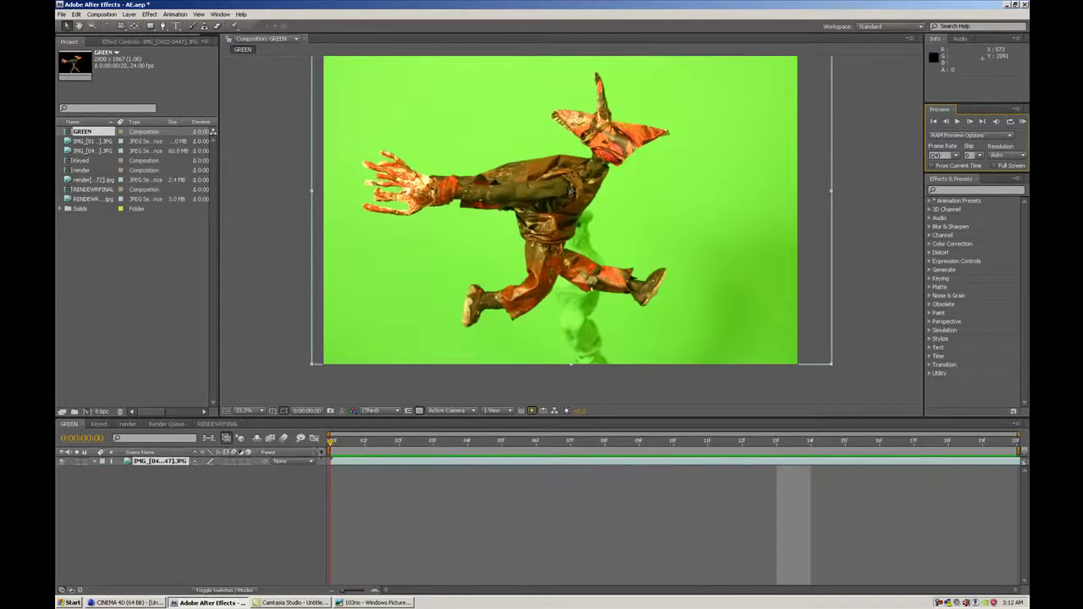
click(348, 459)
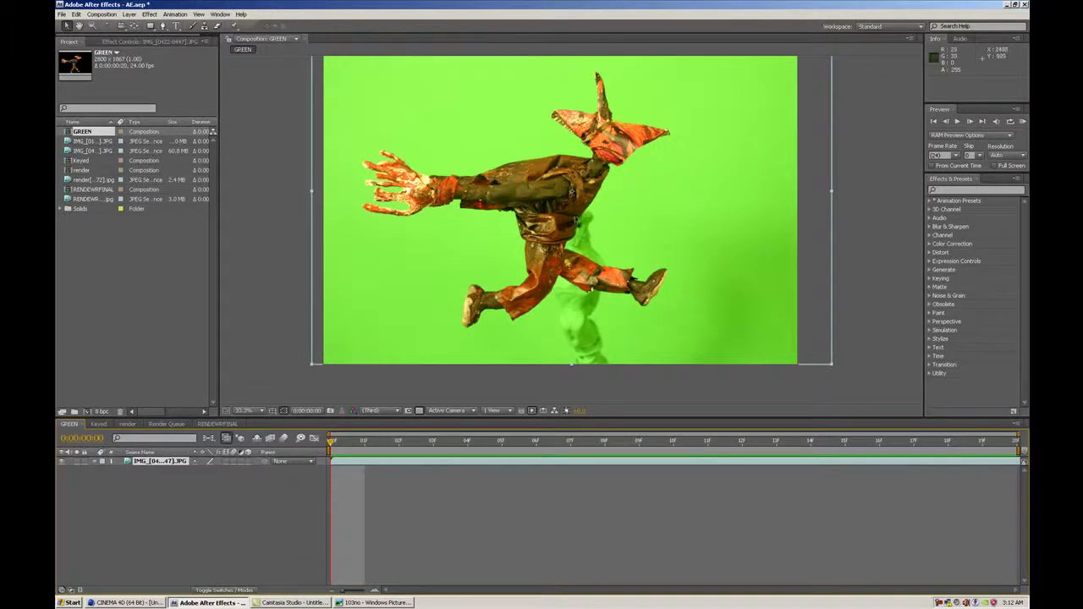
mouse_move(350, 440)
mouse_down()
mouse_move(627, 441)
mouse_move(330, 442)
mouse_up()
Step: Apply Keylight (1.2) to the IMG_[0422-0447].JPG layer and sample the green backdrop as its Screen Colour
click(167, 538)
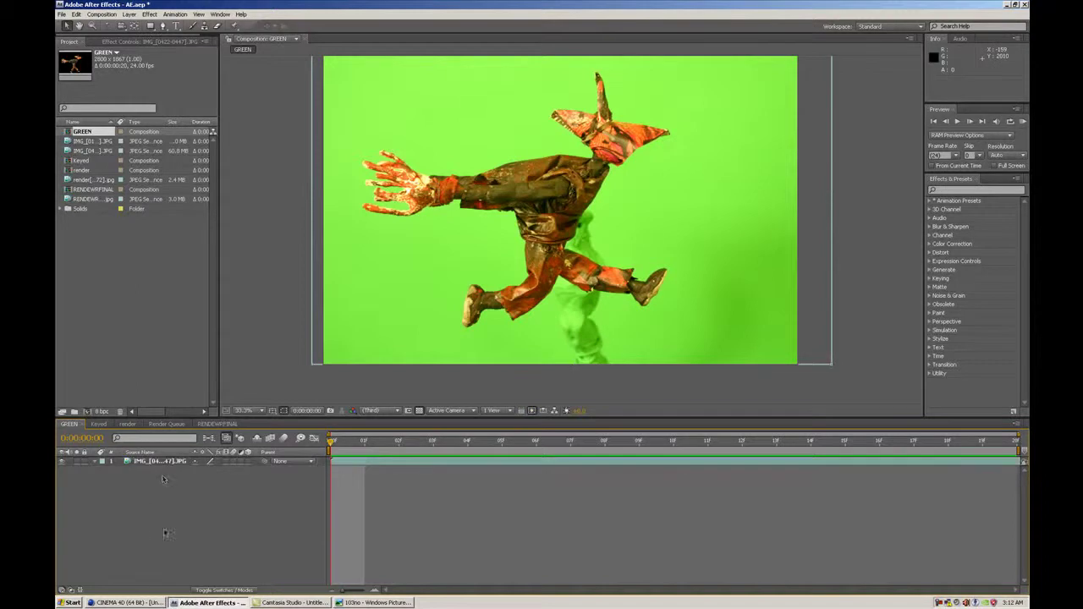
click(156, 463)
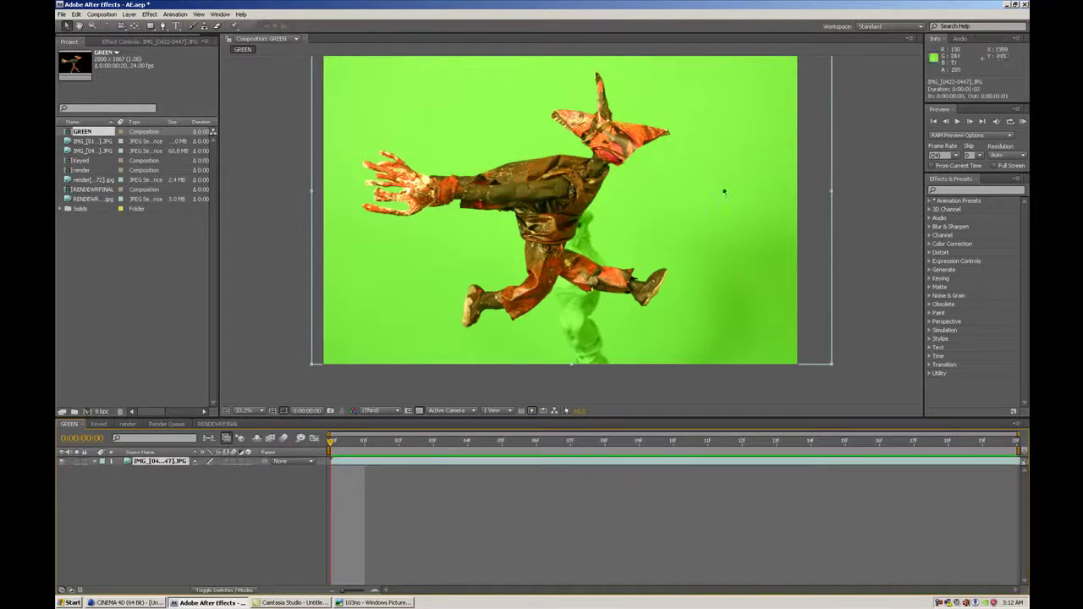
click(149, 15)
mouse_move(169, 124)
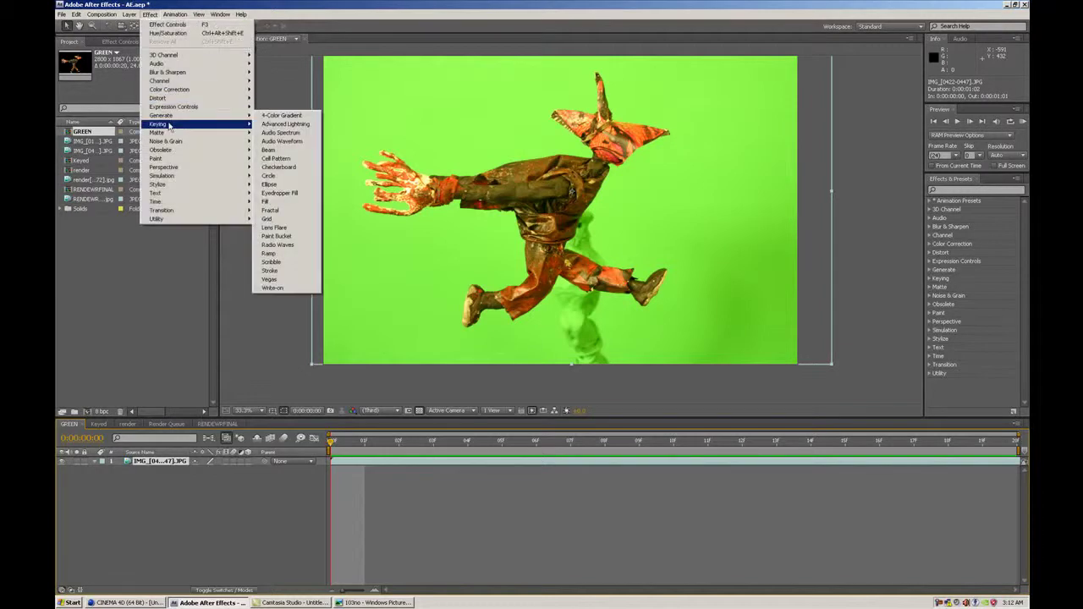
click(278, 176)
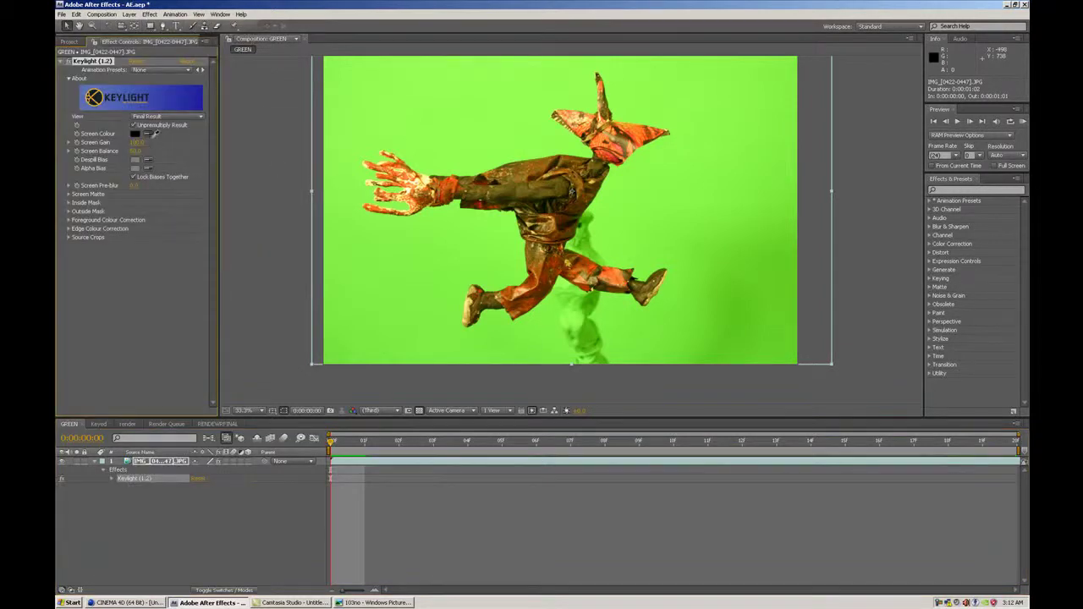
click(156, 134)
click(721, 259)
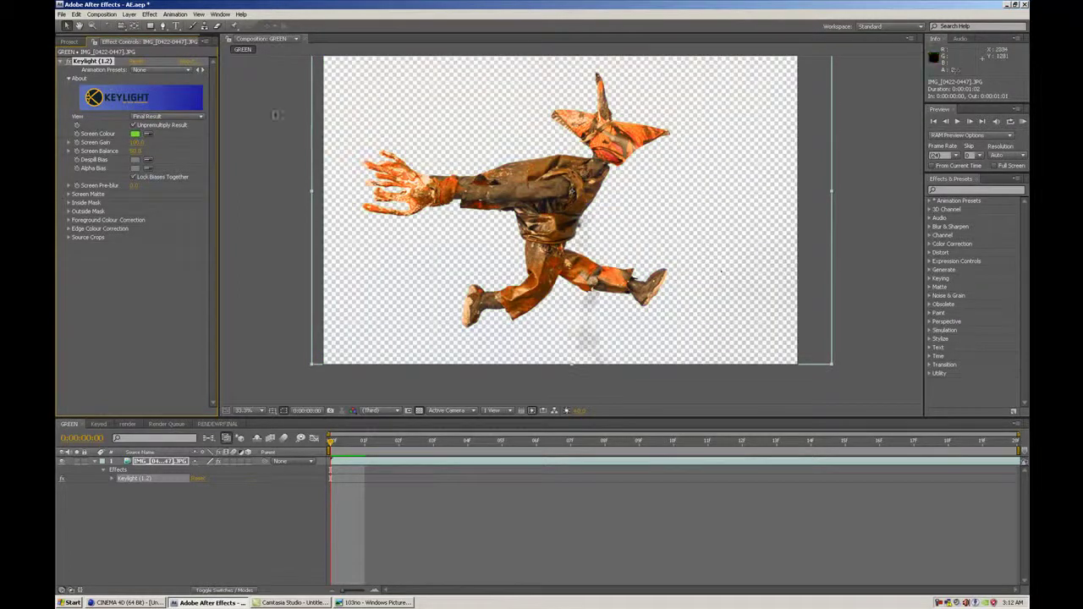
Step: Show Keylight's Screen Matte view and raise Screen Gain and Screen Balance until the backdrop is solid black
click(175, 117)
click(167, 66)
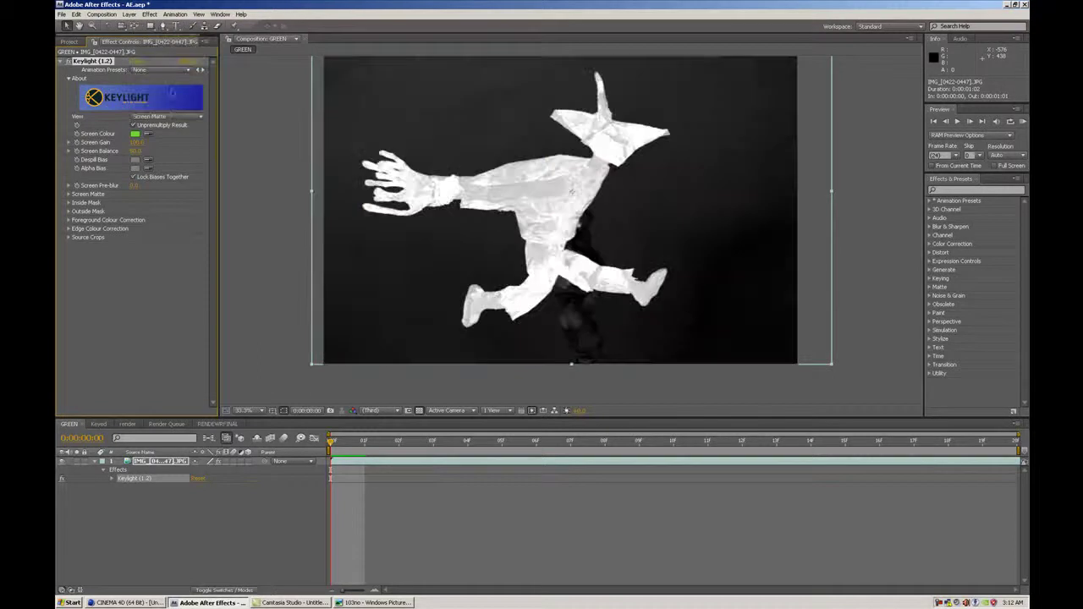
drag(139, 142, 168, 152)
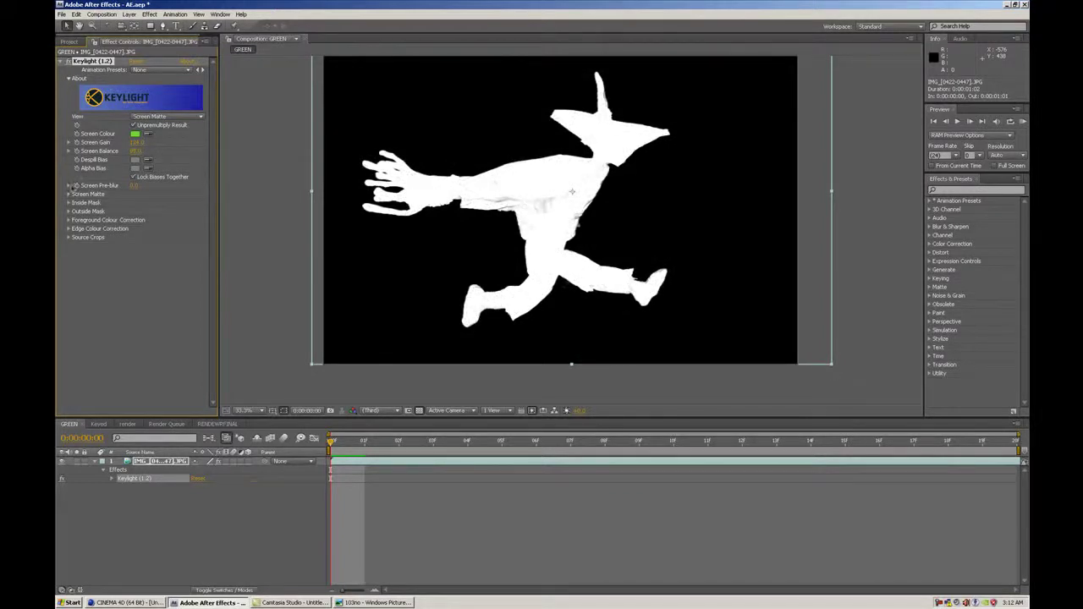
Step: Set Keylight's Clip Black to 24 and Clip White to about 52, then check the frames in Final Result view
click(68, 194)
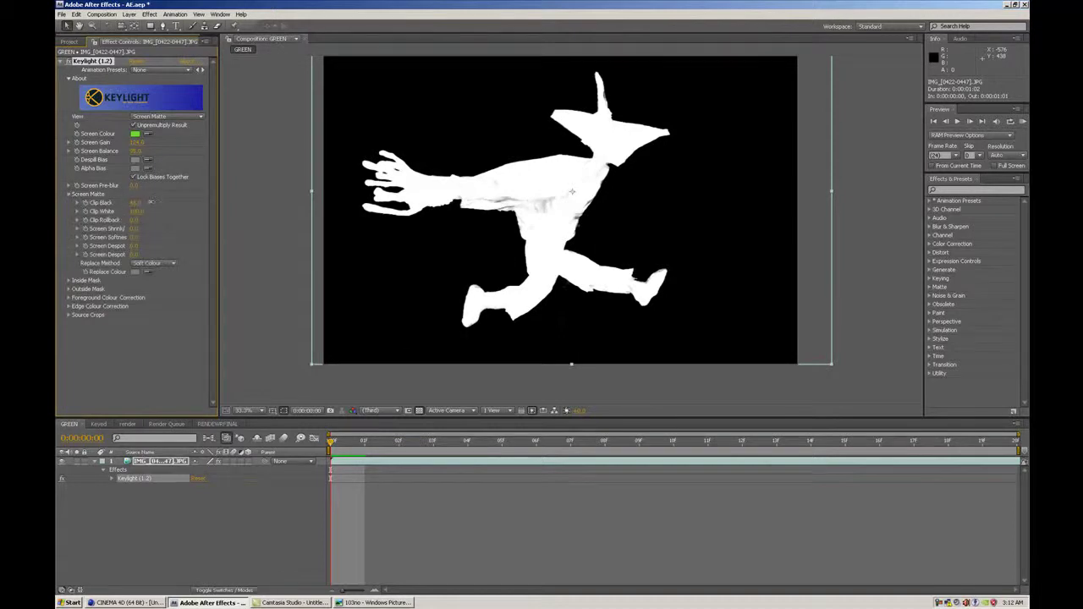
click(138, 212)
drag(153, 211, 133, 212)
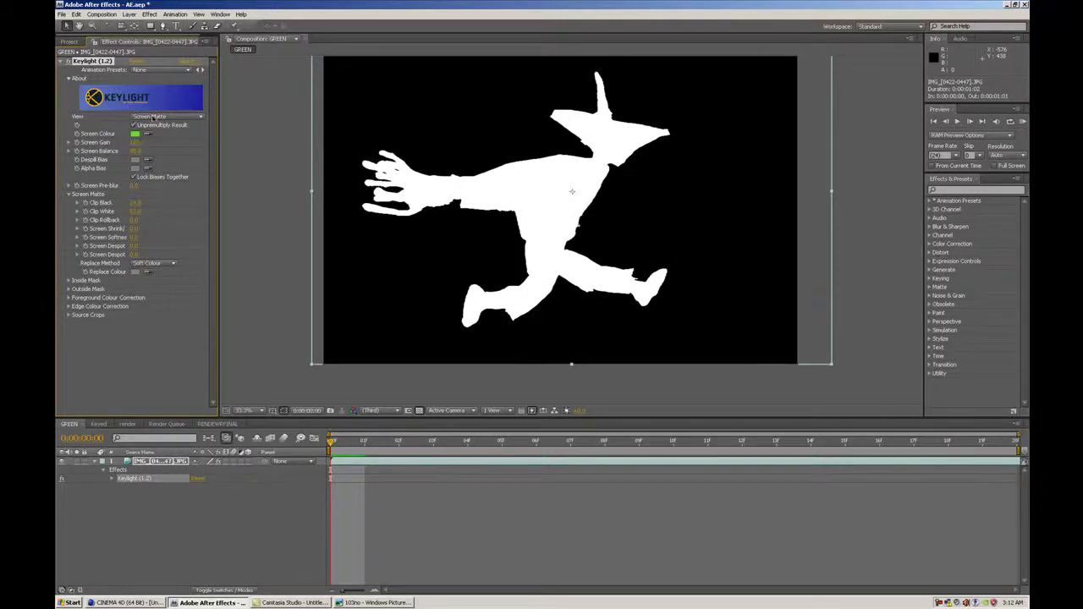
click(165, 116)
click(155, 169)
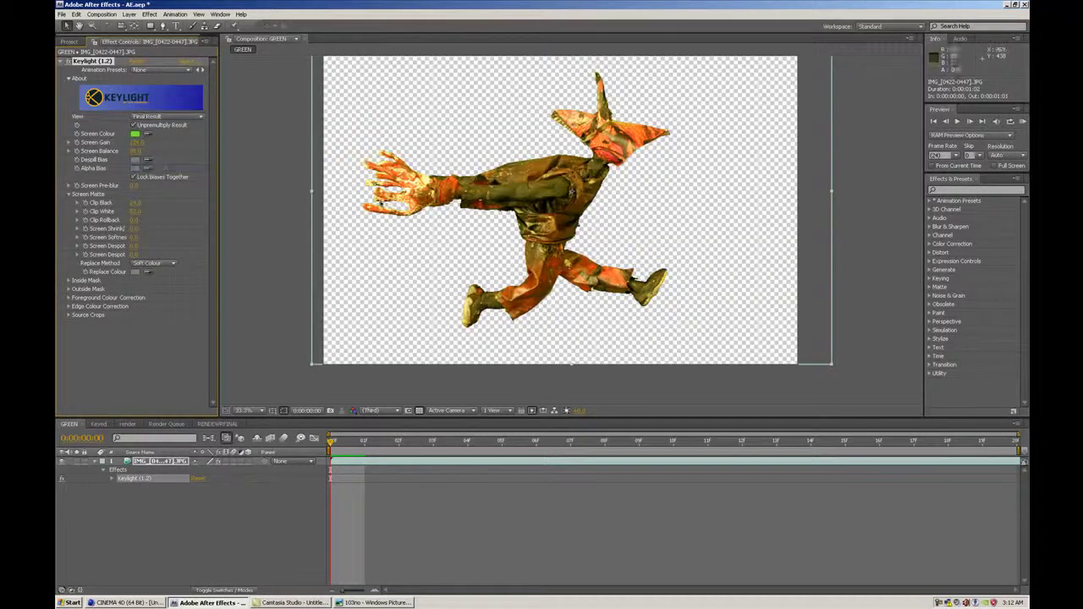
key(space)
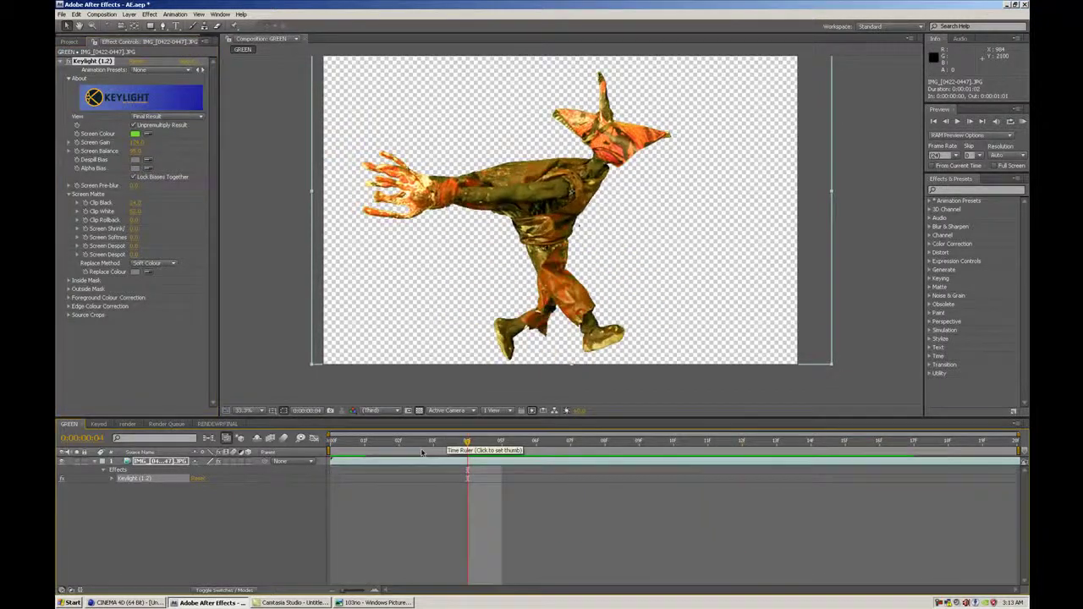
Step: Apply Hue/Saturation to the keyed layer and reduce the Yellows saturation to -100
click(149, 14)
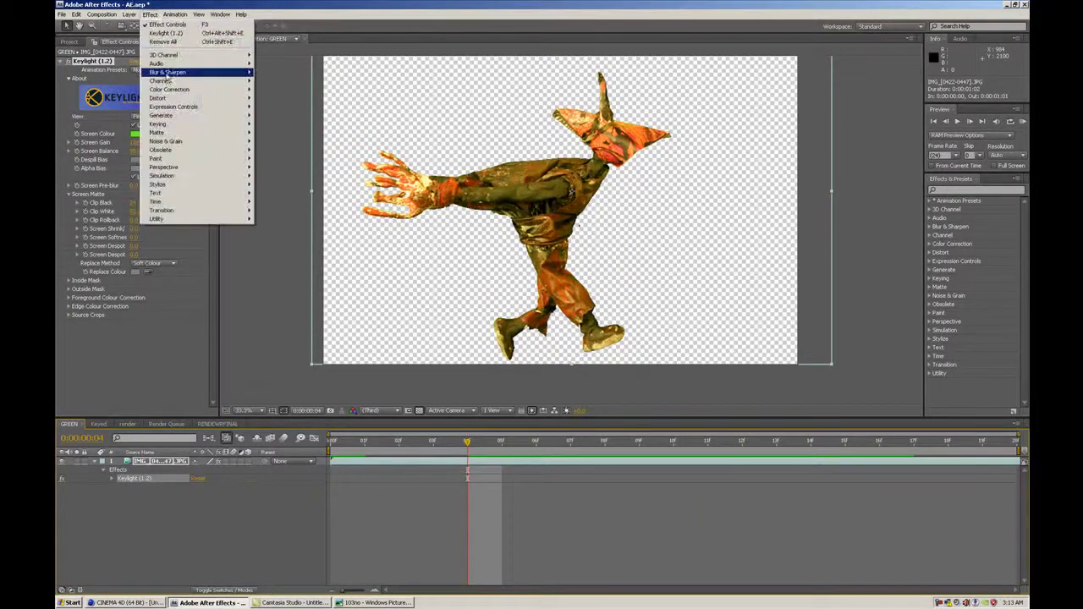
mouse_move(169, 89)
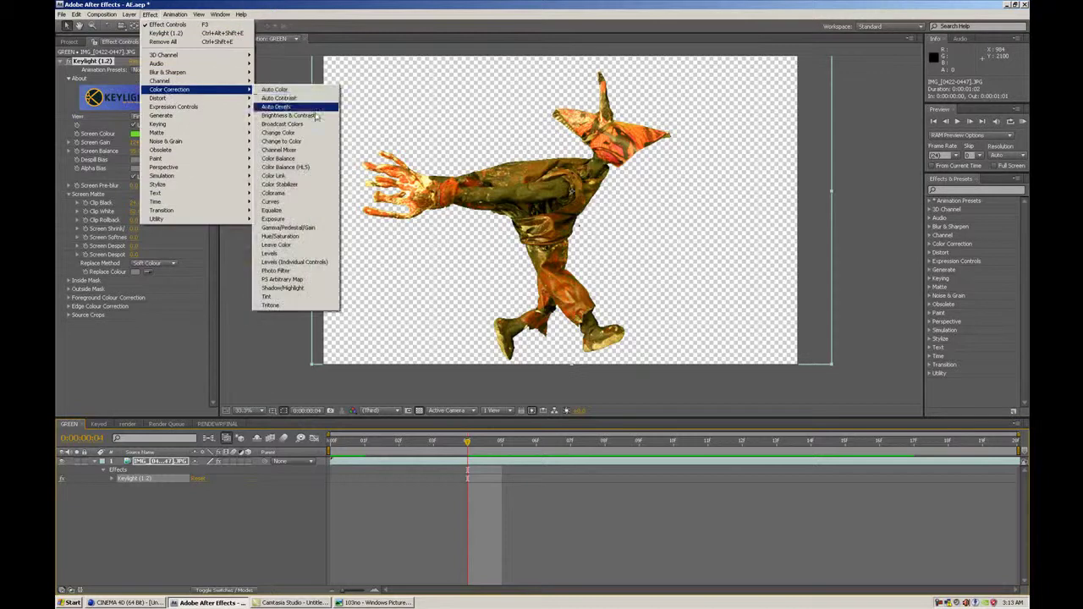
click(283, 236)
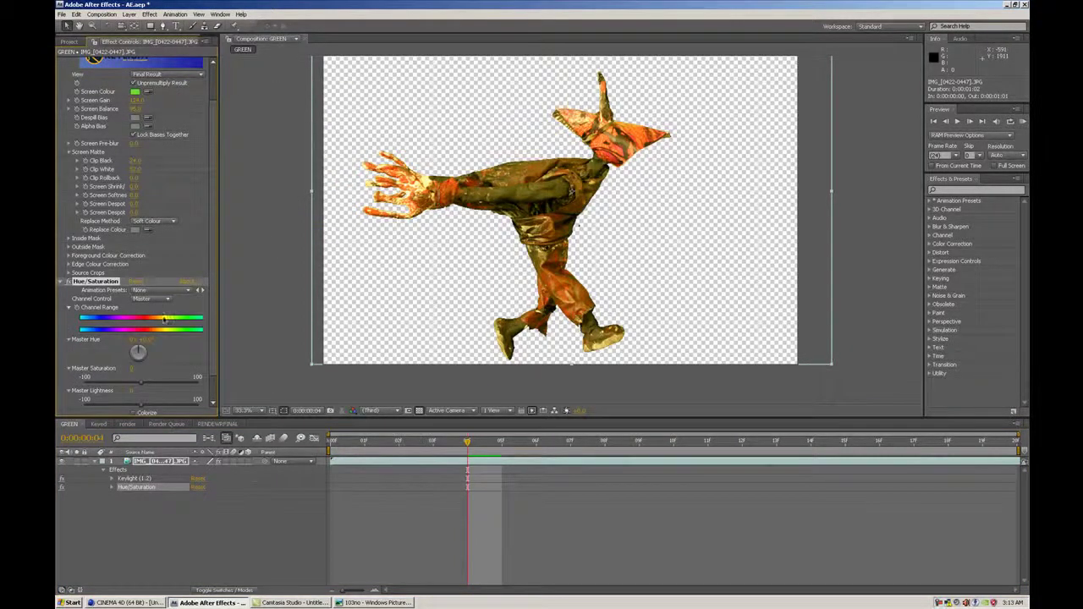
click(151, 299)
click(148, 317)
drag(139, 382, 96, 387)
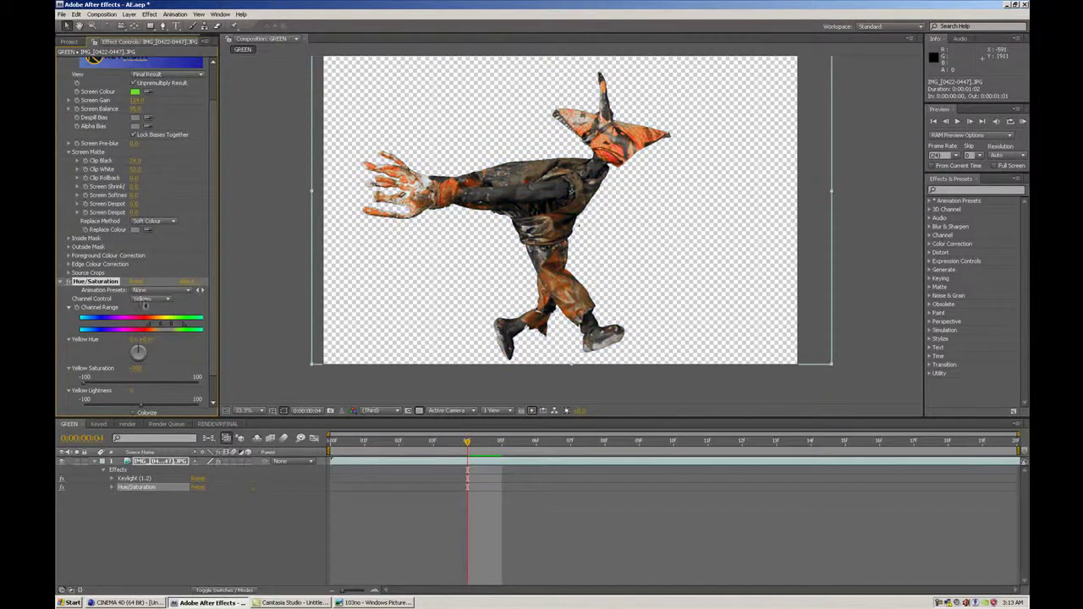
Step: Increase the saturation of the Reds channel in the Hue/Saturation effect
click(149, 298)
click(149, 290)
mouse_move(146, 385)
mouse_down()
mouse_move(178, 385)
mouse_move(161, 382)
mouse_up()
Step: Scrub through the GREEN timeline to check the key and color correction, ending on the first frame
click(554, 510)
drag(569, 443, 983, 442)
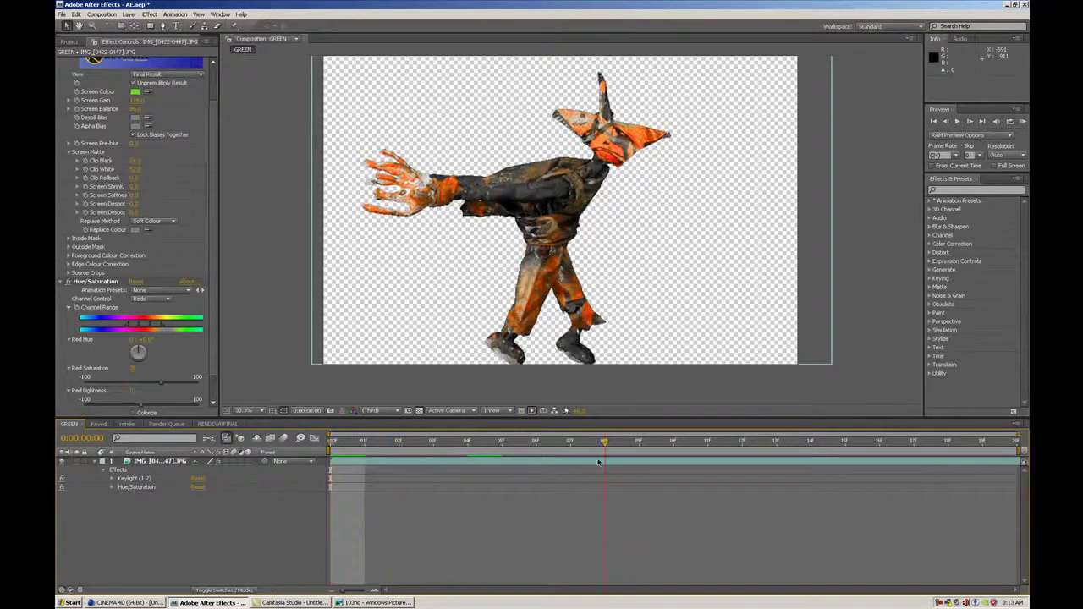
drag(433, 442, 340, 463)
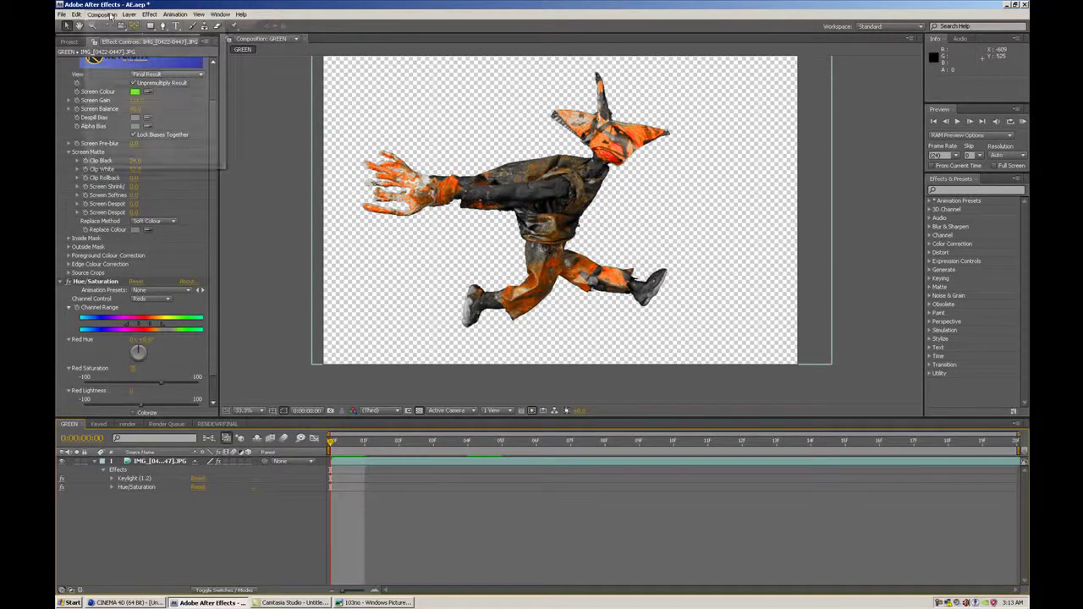
Step: Add the GREEN composition to the render queue and delete the four completed render entries
click(122, 85)
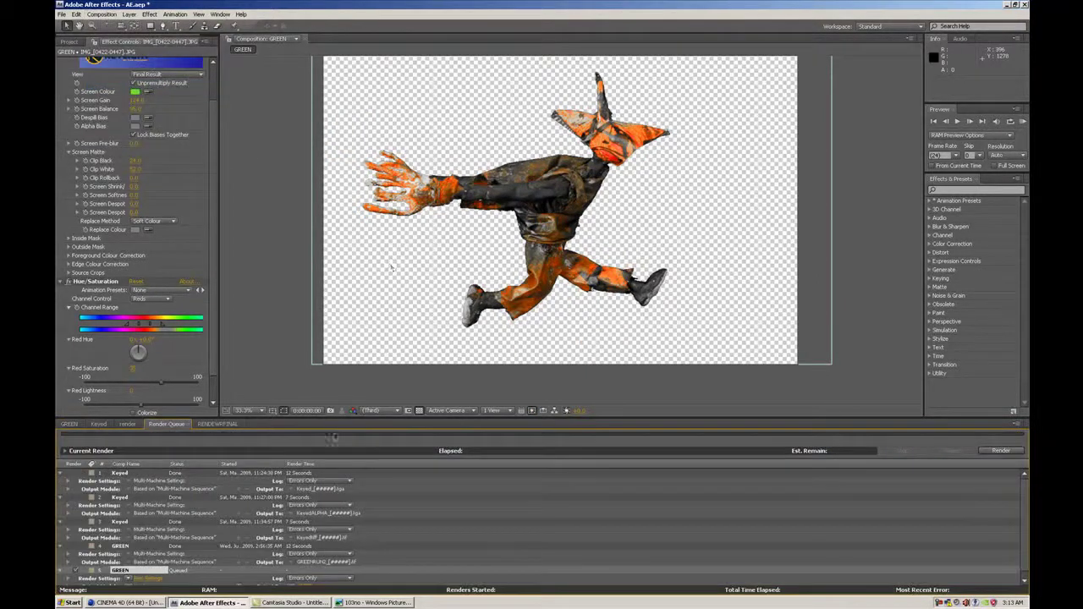
drag(320, 417, 320, 336)
click(125, 465)
shift+click(117, 392)
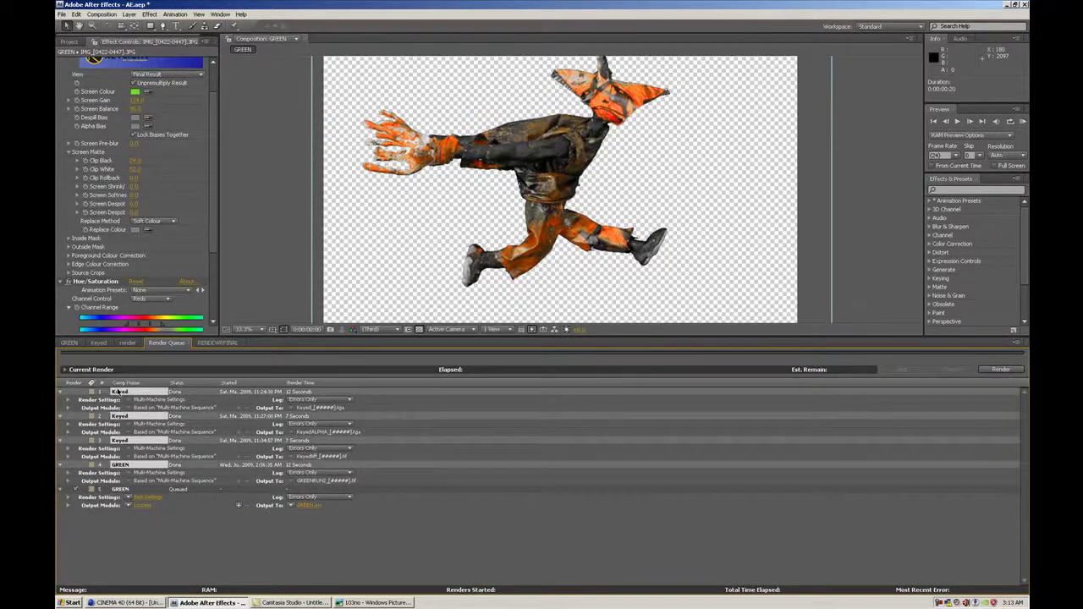
key(Delete)
drag(318, 335, 329, 401)
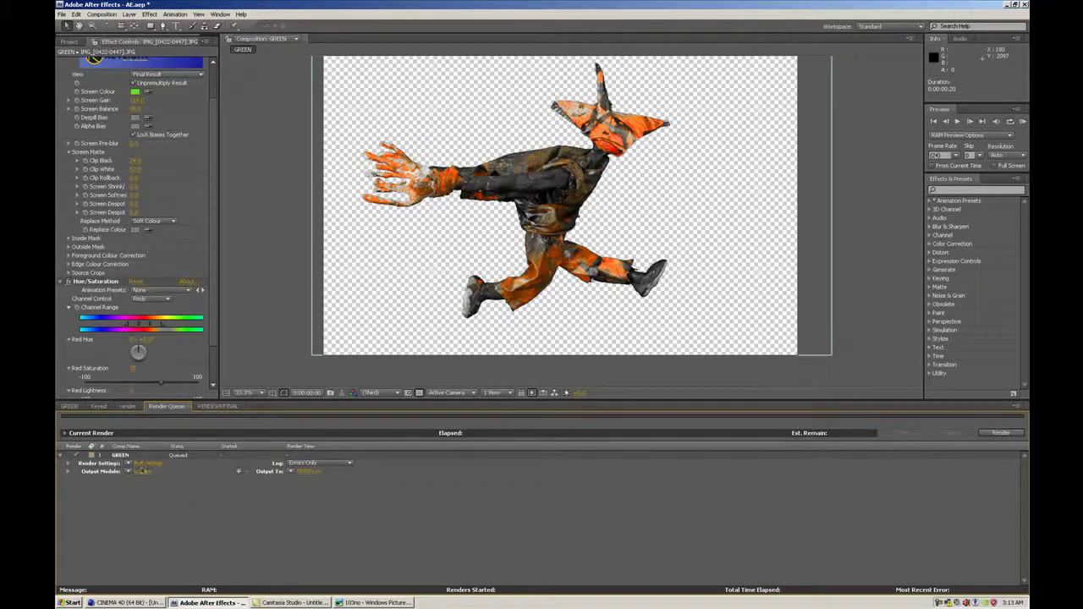
Step: Assign Multi-Machine Settings as GREEN's render settings and Multi-Machine Sequence as its output module
click(129, 463)
click(157, 511)
click(129, 471)
click(161, 562)
Step: Set GREEN's output module to the TIFF Sequence format with RGB + Alpha channels
click(168, 471)
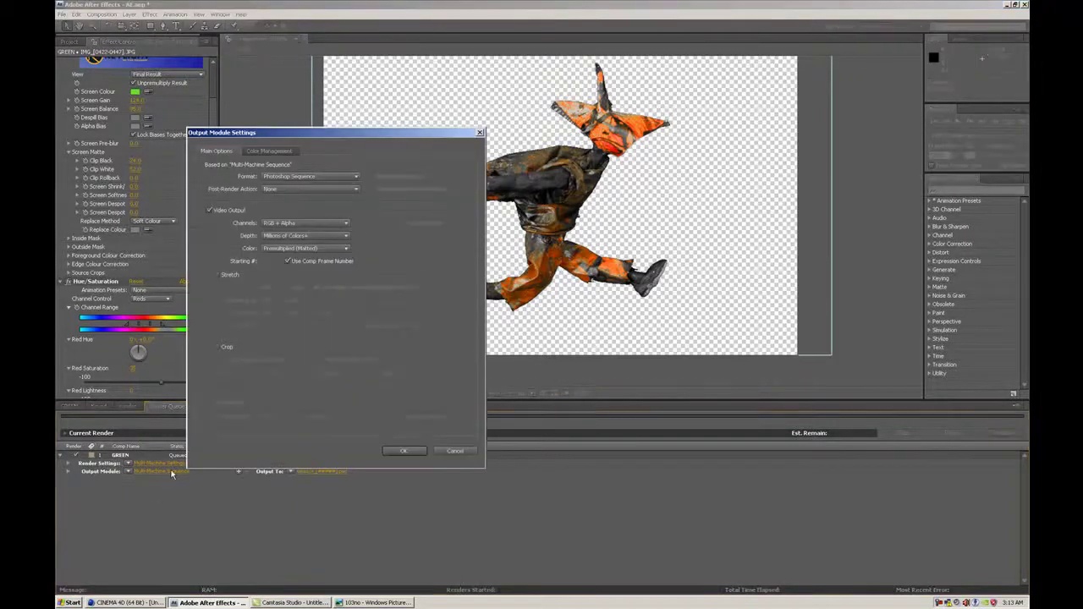
click(308, 177)
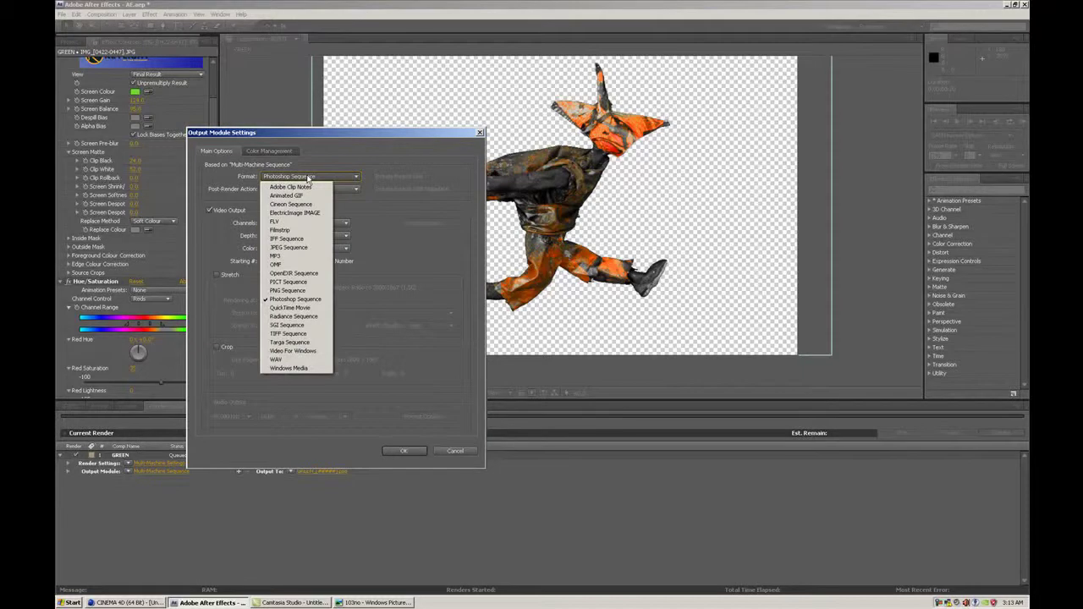
click(294, 333)
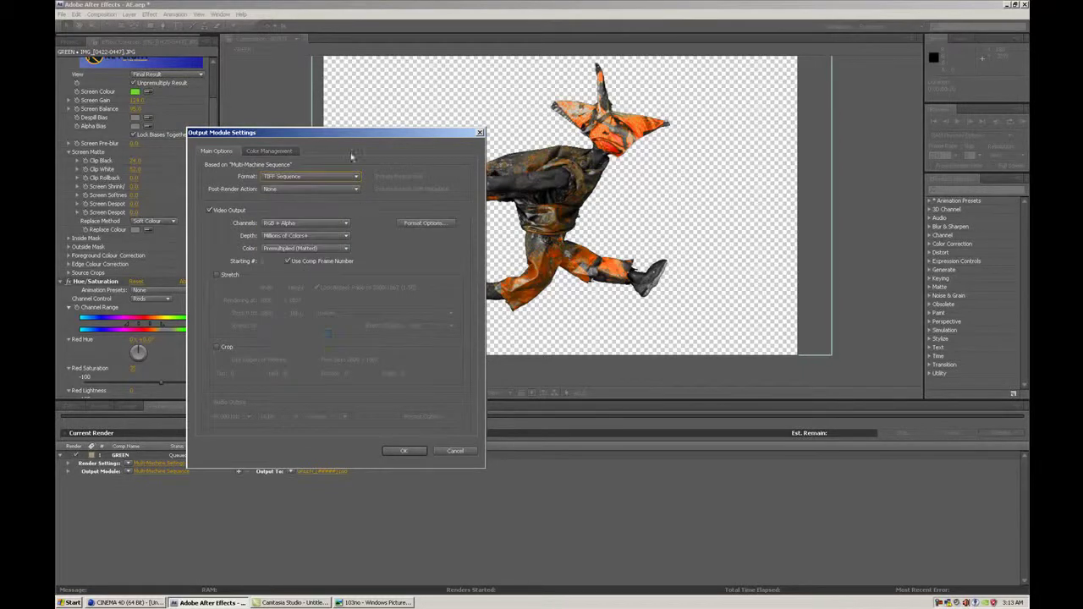
drag(349, 137, 318, 161)
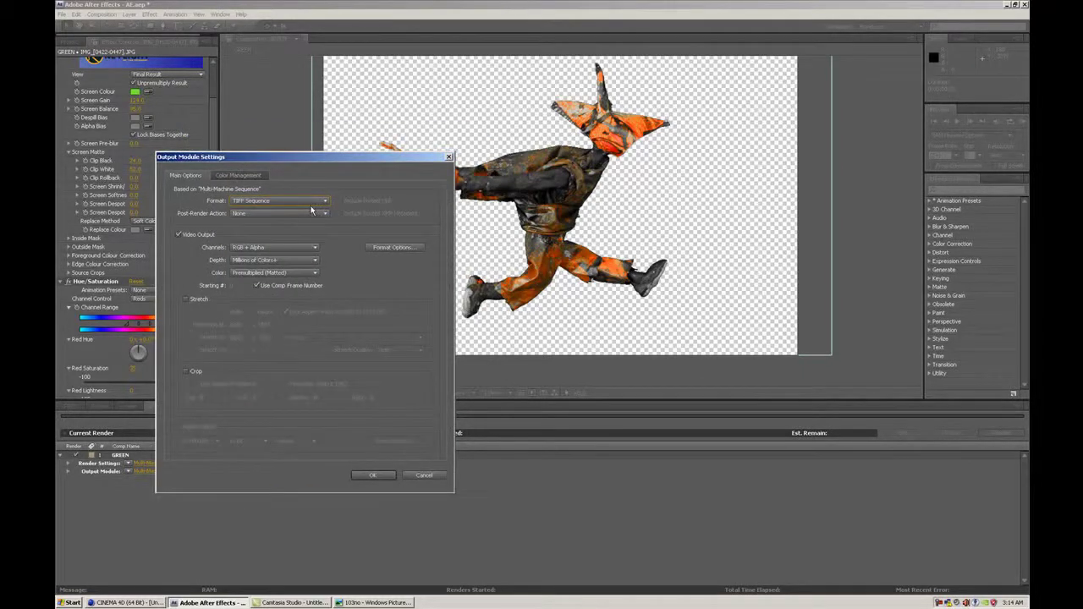
click(269, 247)
click(254, 254)
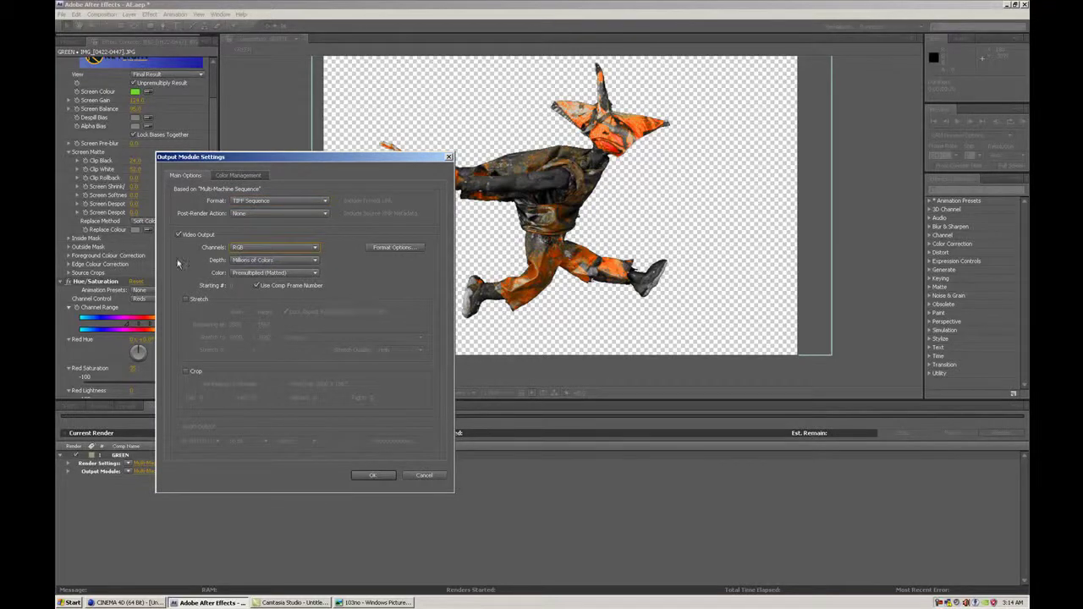
click(249, 248)
click(250, 275)
click(372, 475)
Step: Direct GREEN's output to the render folder, adding RUNNER after GREEN in the sequence's file name
click(319, 472)
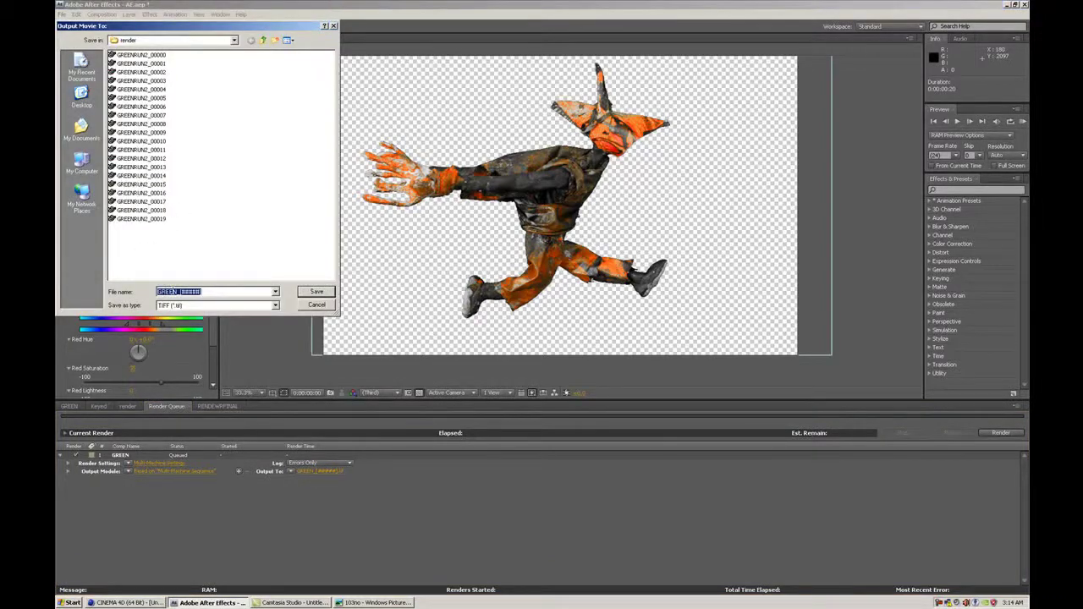
click(176, 291)
text(RUNNER)
click(315, 291)
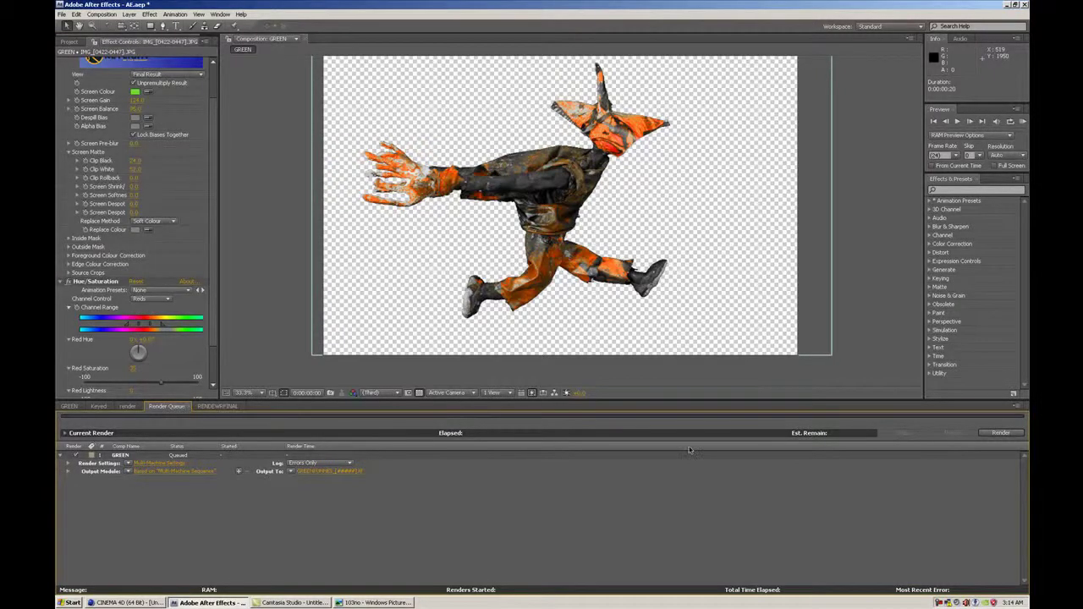
Step: Check the keyed puppet against black by turning the GREEN composition's transparency grid off and on again
click(908, 38)
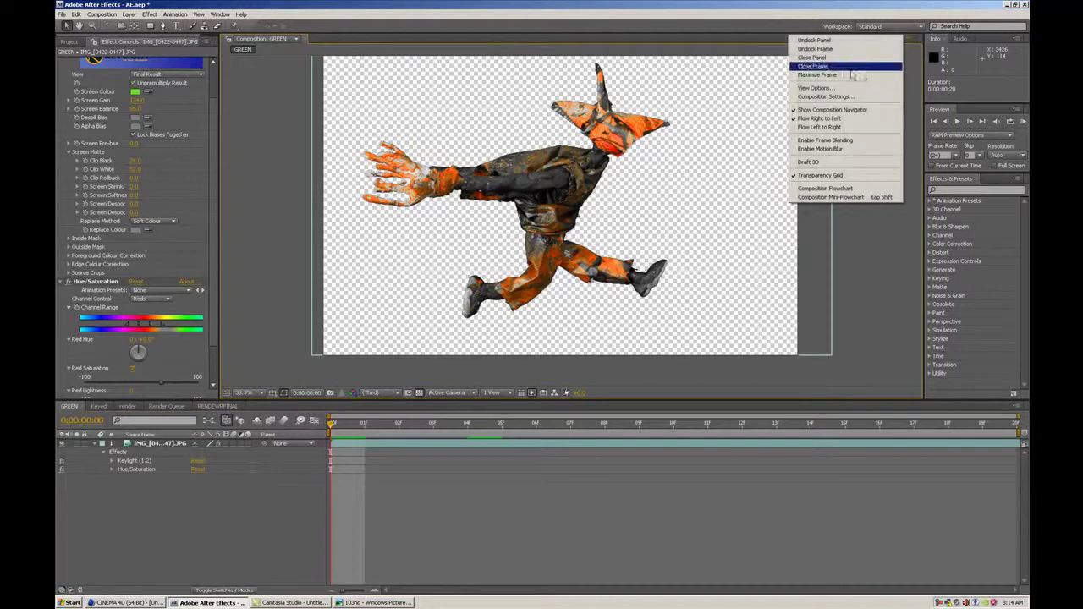
click(809, 175)
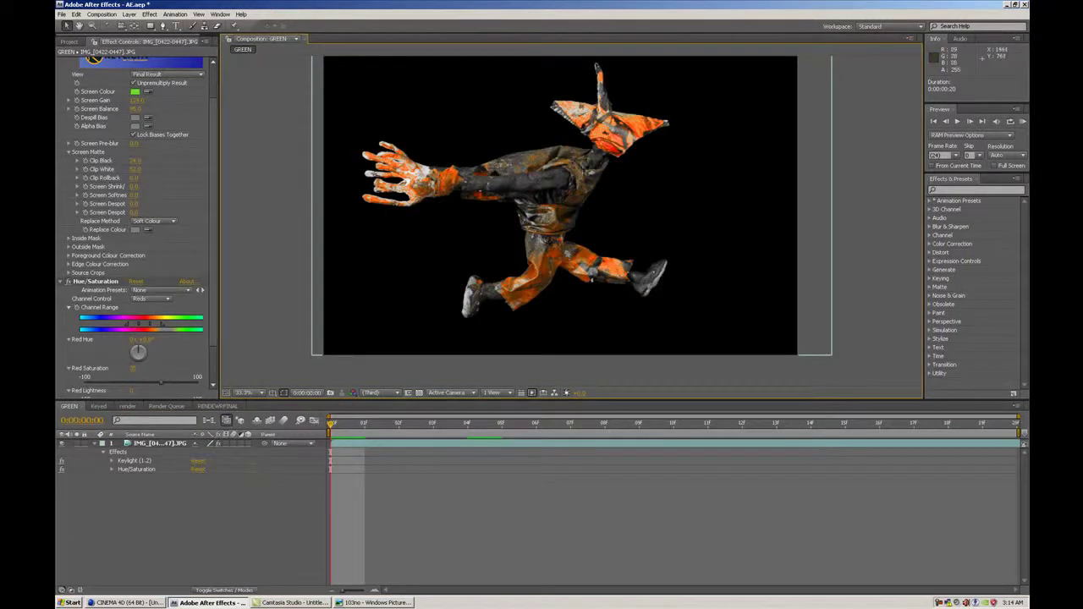
click(911, 39)
click(810, 175)
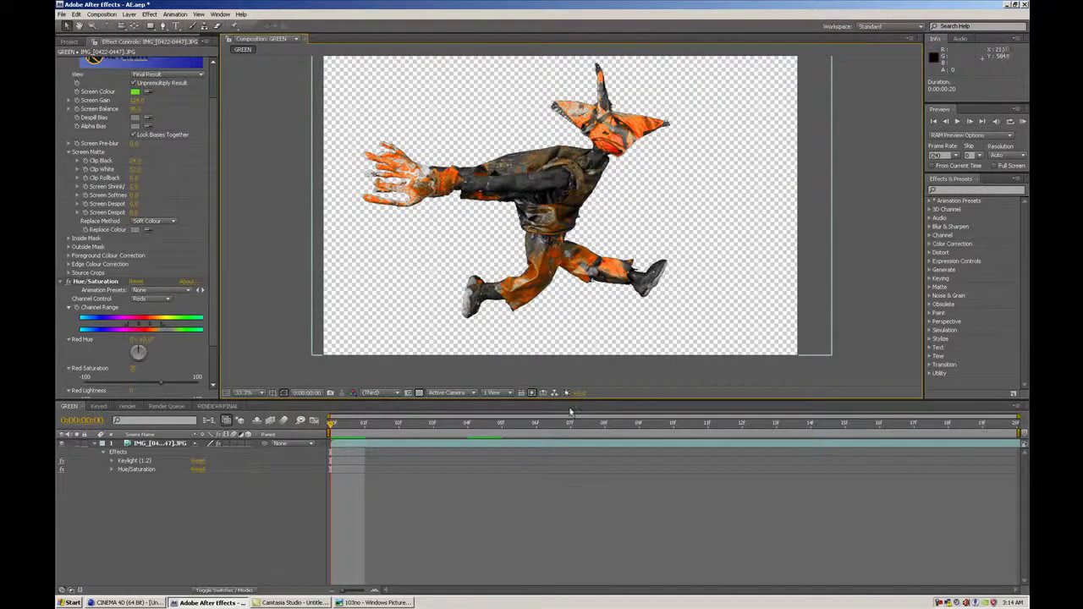
Step: Start rendering the queued GREEN composition
click(165, 406)
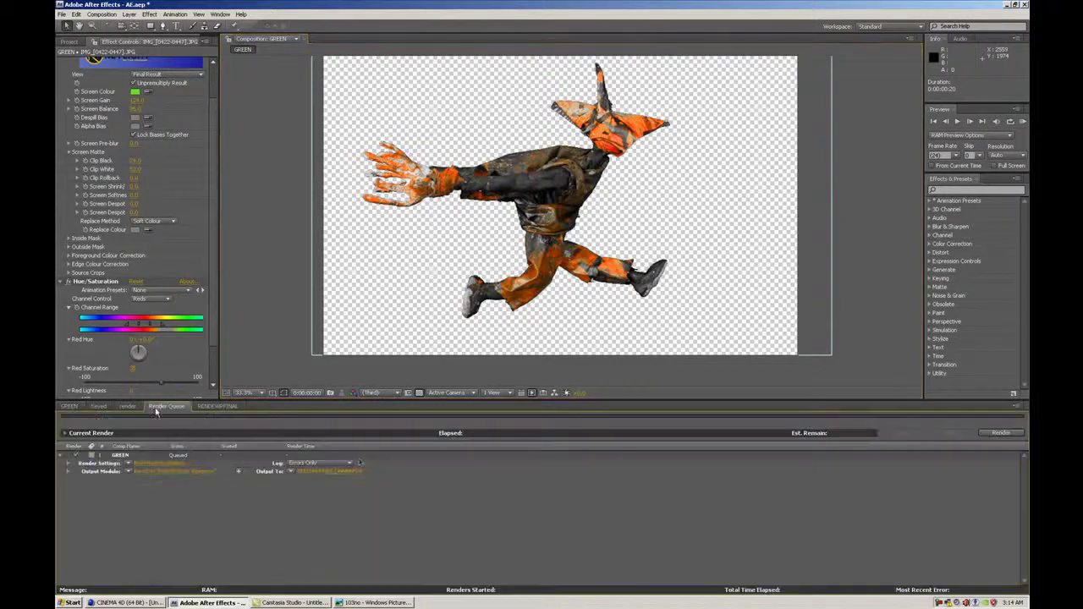
click(996, 434)
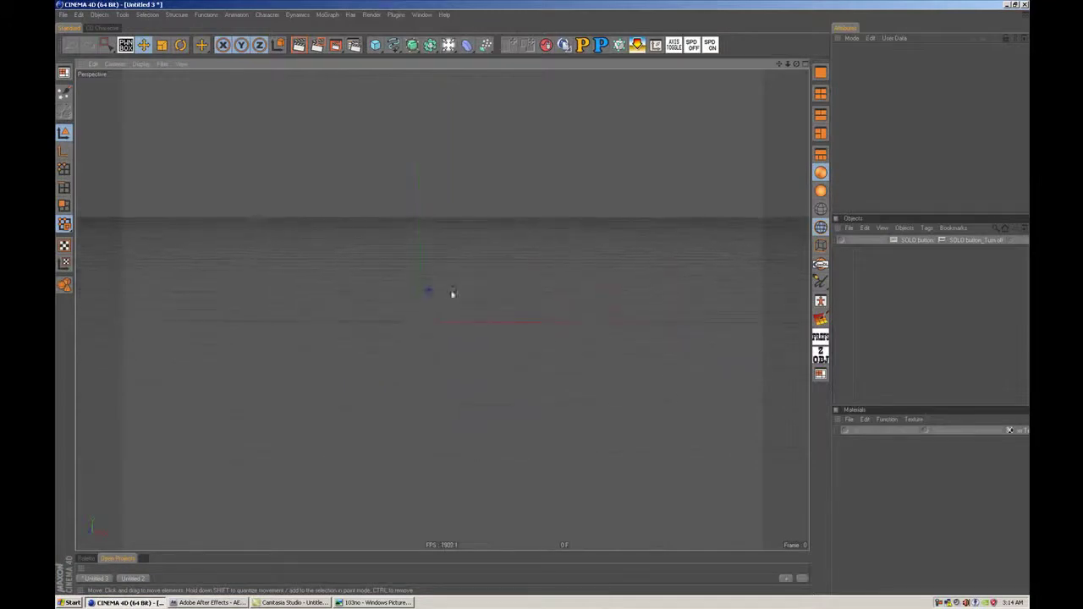
Step: Switch to CINEMA 4D and add a Plane primitive at the centre of the empty scene
alt+drag(437, 299, 450, 316)
drag(375, 44, 457, 73)
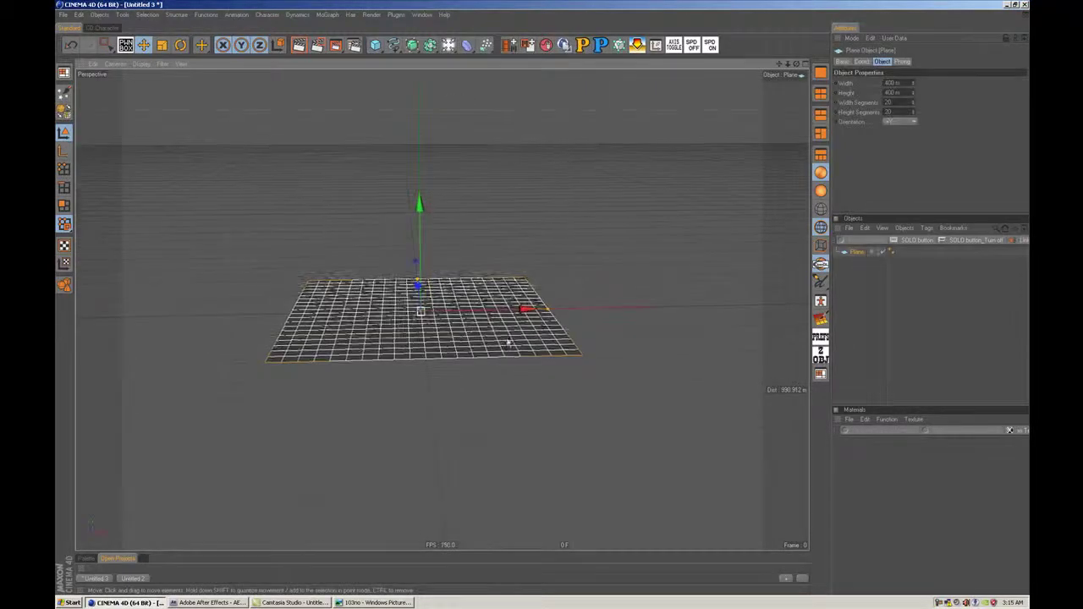
alt+drag(518, 366, 592, 303)
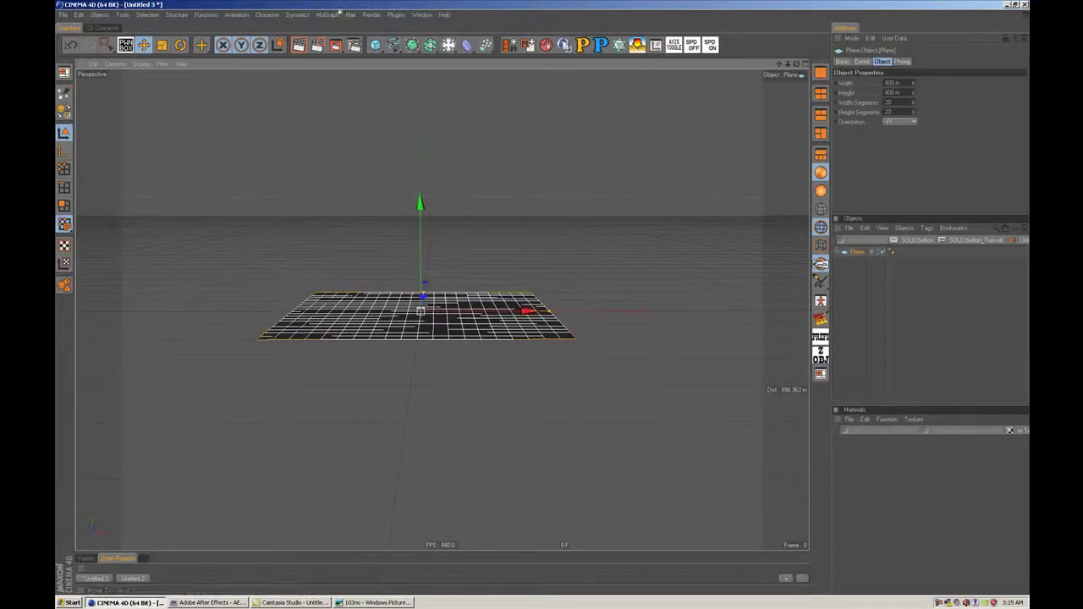
drag(375, 44, 427, 212)
alt+drag(539, 235, 544, 245)
Step: Set the plane's width and height segments to 1 and its orientation to -Z
double_click(888, 103)
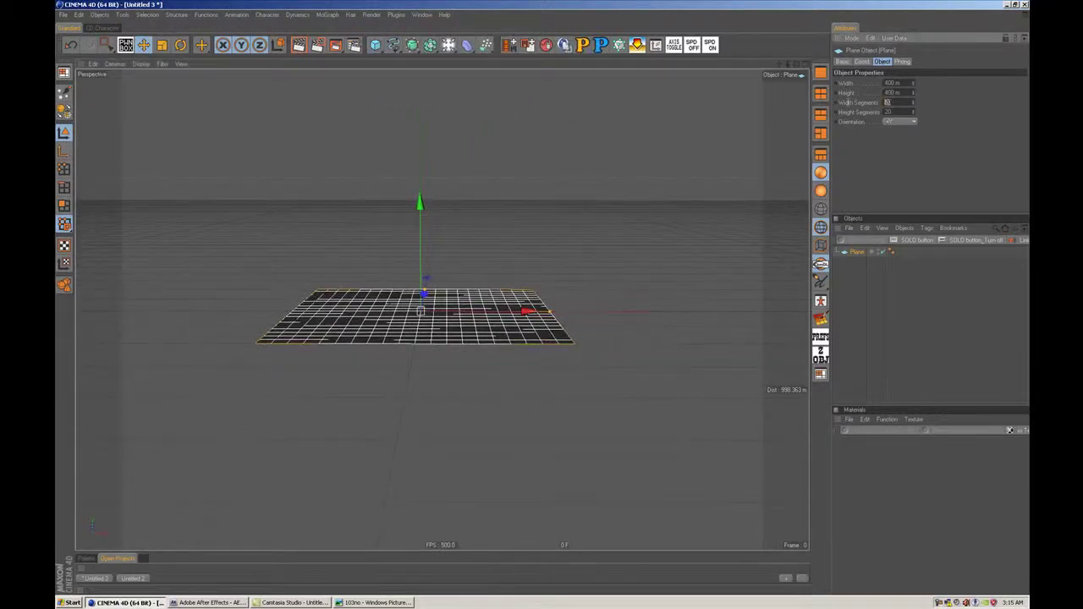
text(1)
key(Tab)
text(1)
key(Return)
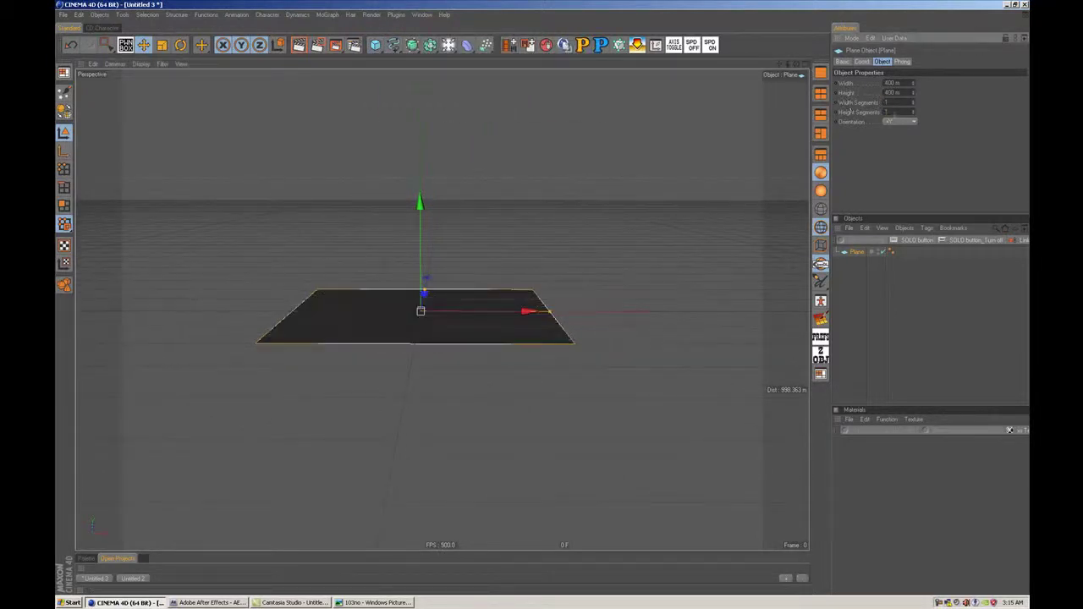
click(896, 123)
click(900, 179)
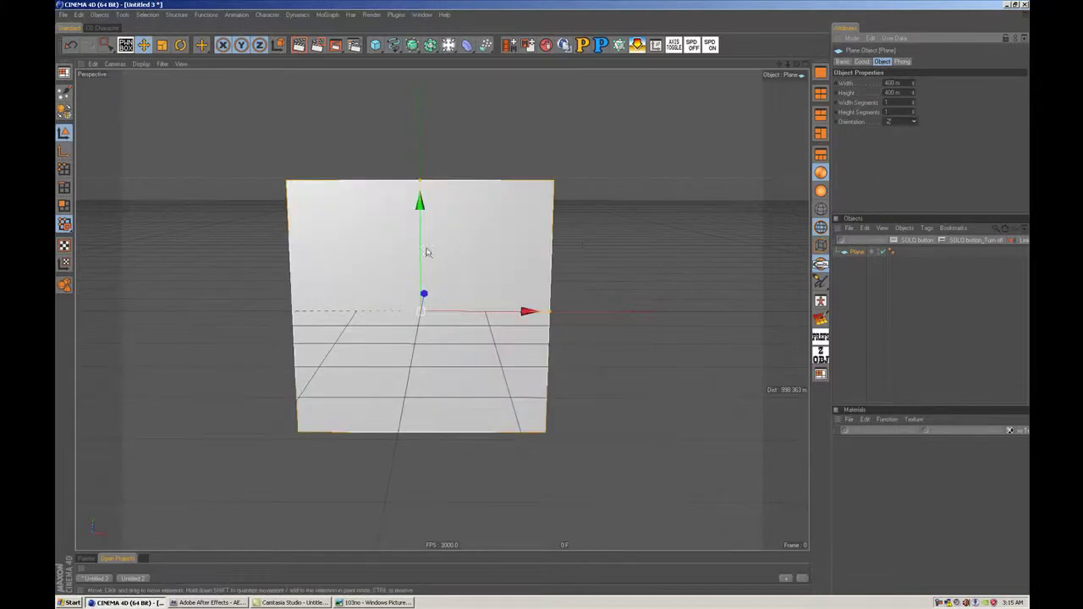
Step: Reduce the plane's height to about 291 m and raise it so its lower edge rests on the ground grid
mouse_move(426, 255)
mouse_down()
mouse_move(426, 142)
mouse_move(425, 240)
mouse_up()
alt+middle_drag(426, 254, 426, 323)
alt+drag(426, 254, 419, 251)
drag(415, 110, 416, 147)
drag(416, 242, 418, 280)
alt+drag(471, 181, 493, 177)
drag(420, 245, 467, 222)
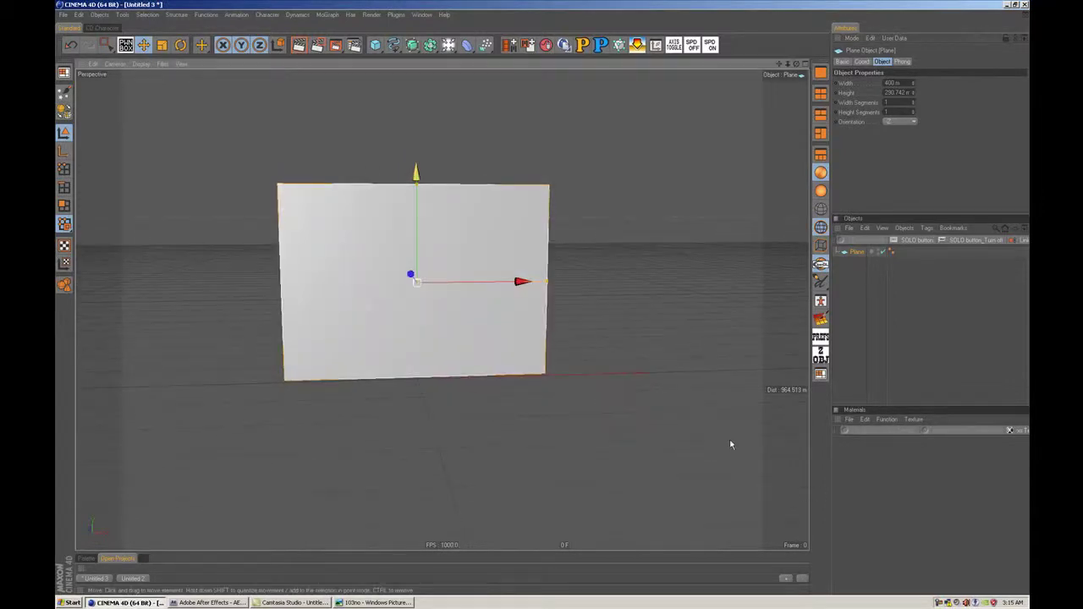
Step: Create a new material and name it RAIN
double_click(909, 503)
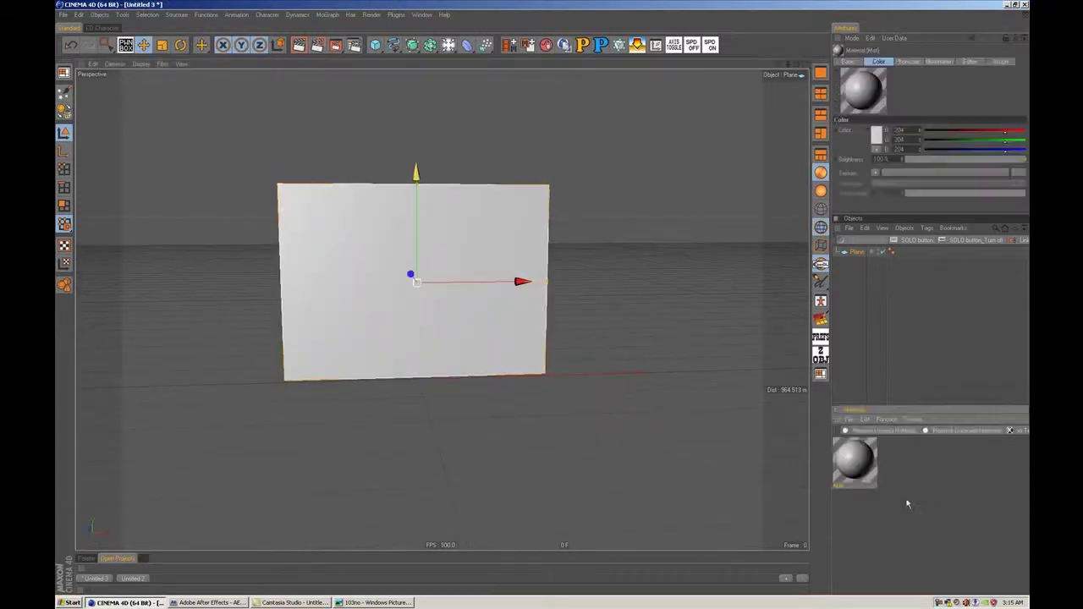
double_click(839, 485)
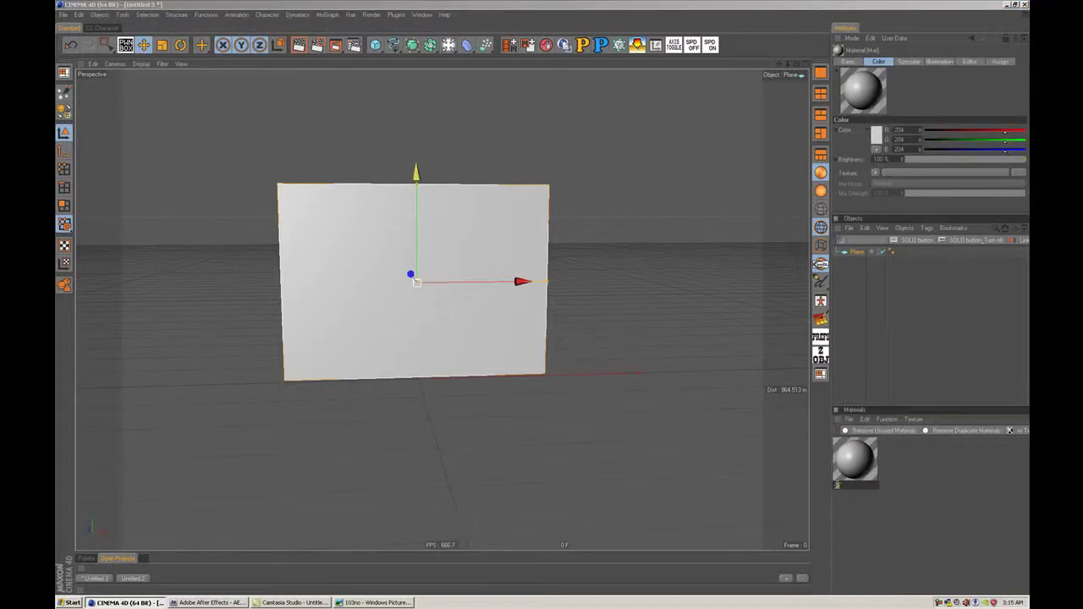
text(RAIN)
key(Return)
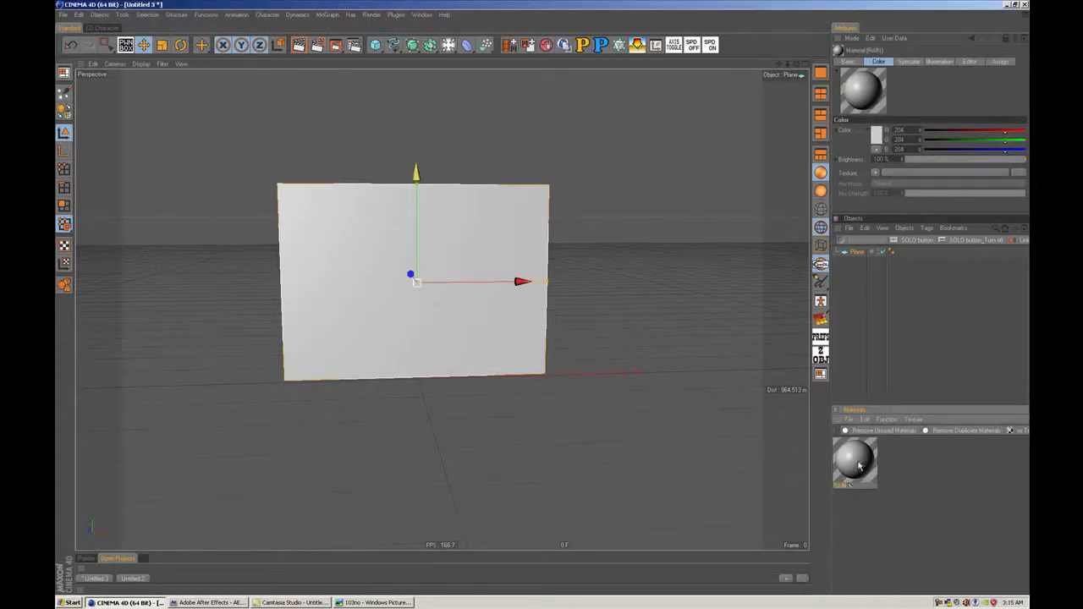
Step: Load Keyedtiff_00000.tif from the runcycle folder as the RAIN material's Color texture, without copying it to the document location
double_click(854, 461)
drag(359, 71, 505, 155)
click(222, 245)
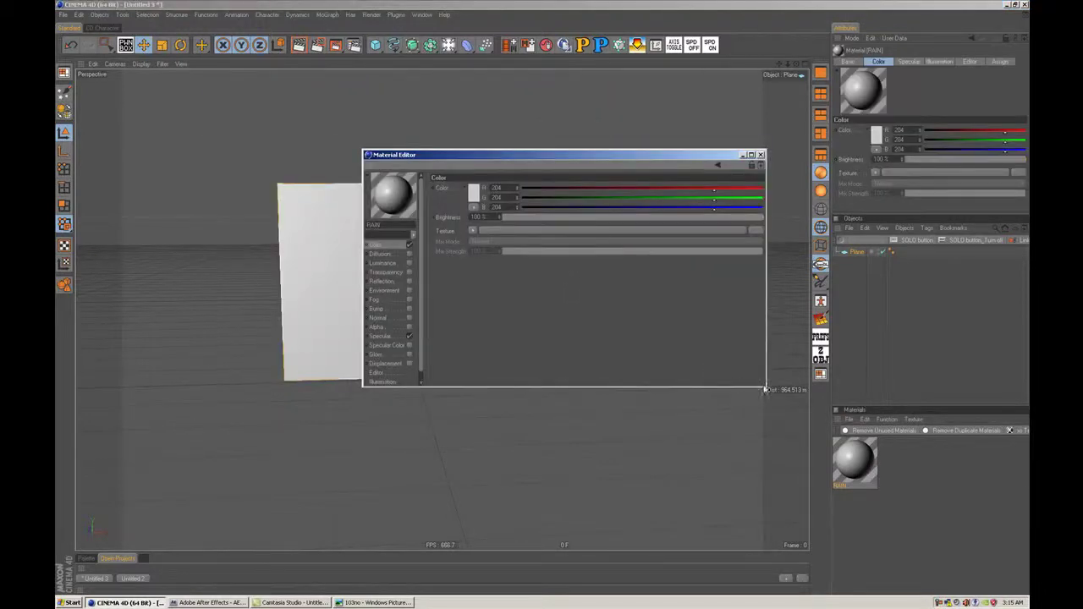
drag(766, 388, 836, 465)
click(827, 230)
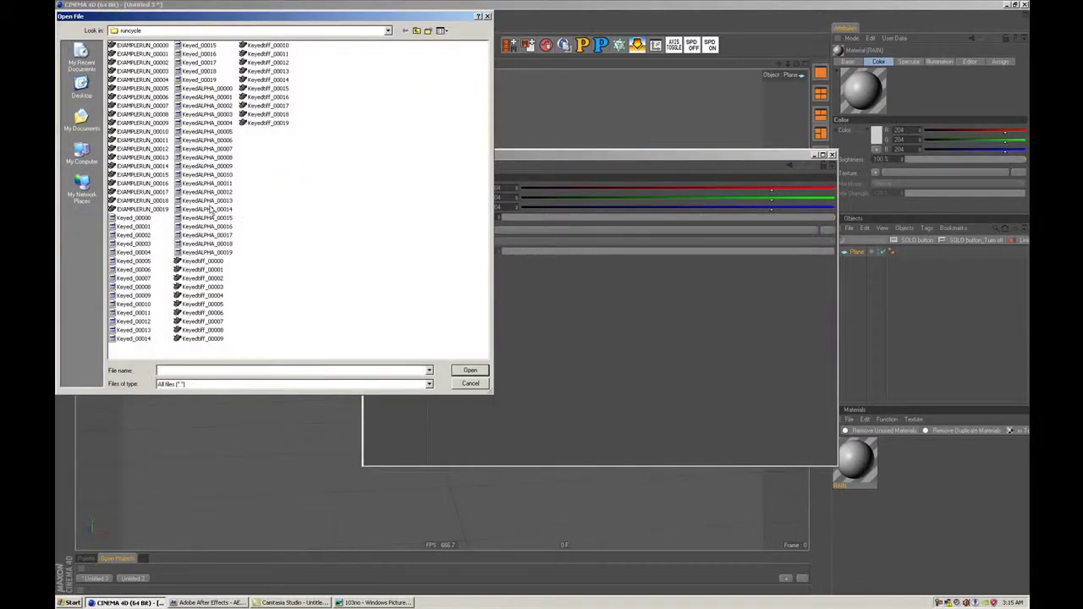
click(387, 30)
click(363, 307)
click(202, 261)
click(469, 370)
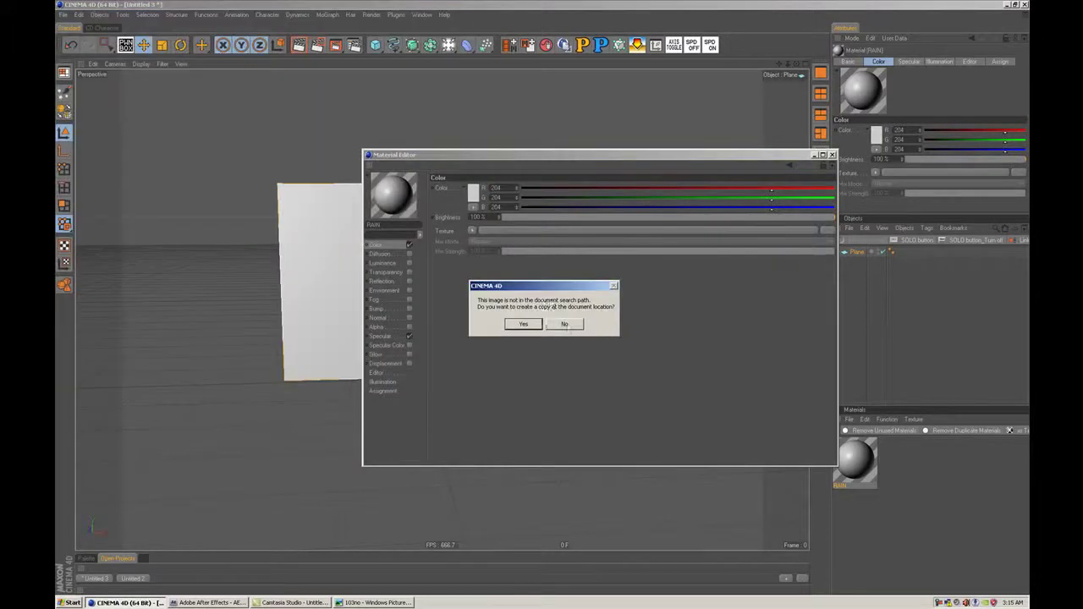
click(565, 325)
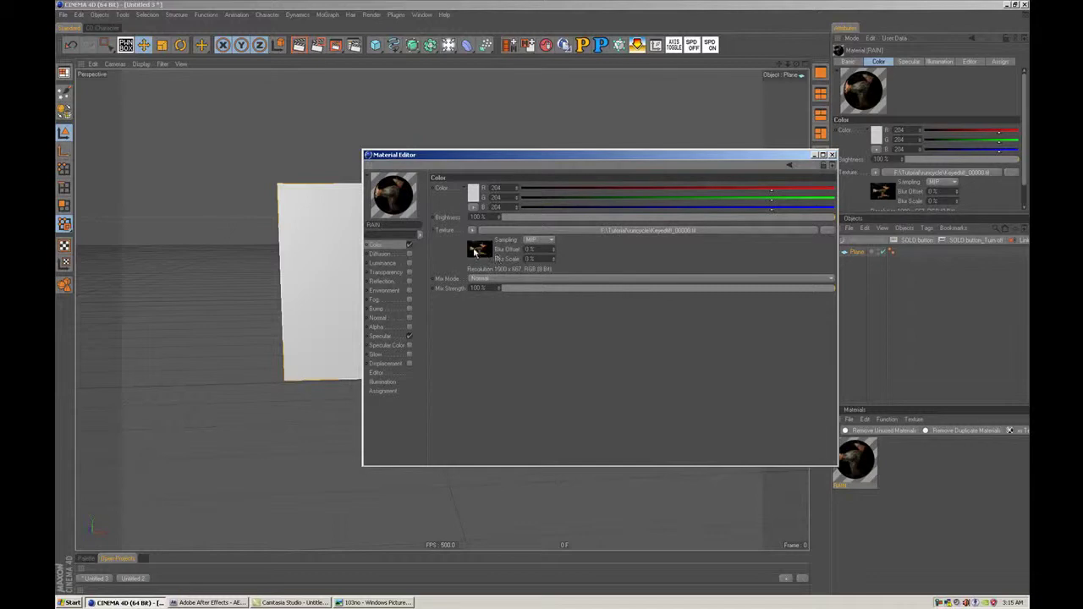
Step: Calculate the Color texture's movie frames, and set its animation mode to Loop, frame rate to 24 and timing to Exact Frame
drag(531, 158, 593, 157)
click(538, 258)
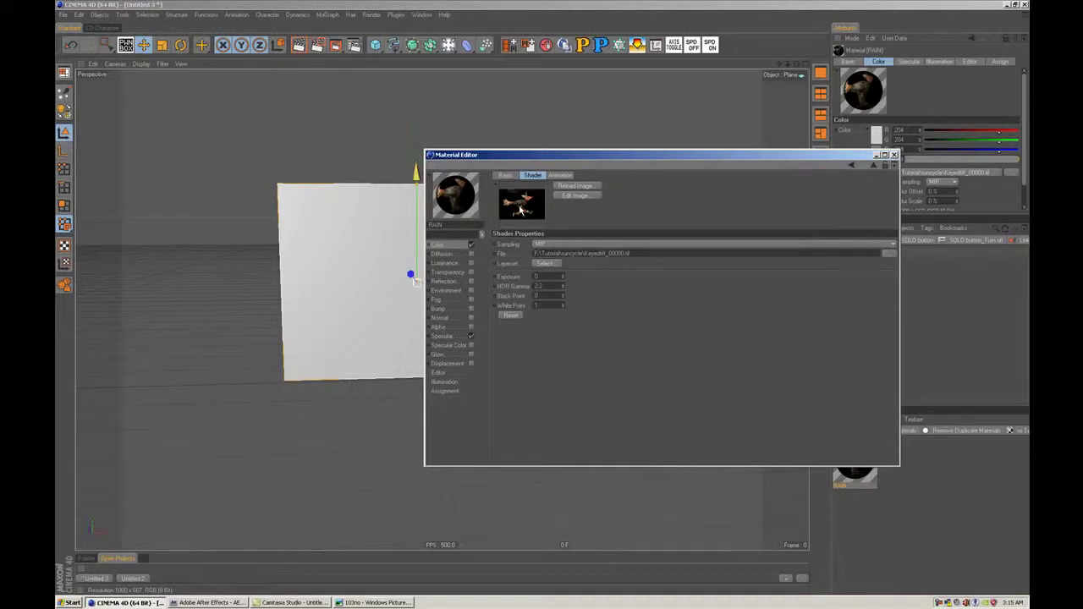
click(559, 175)
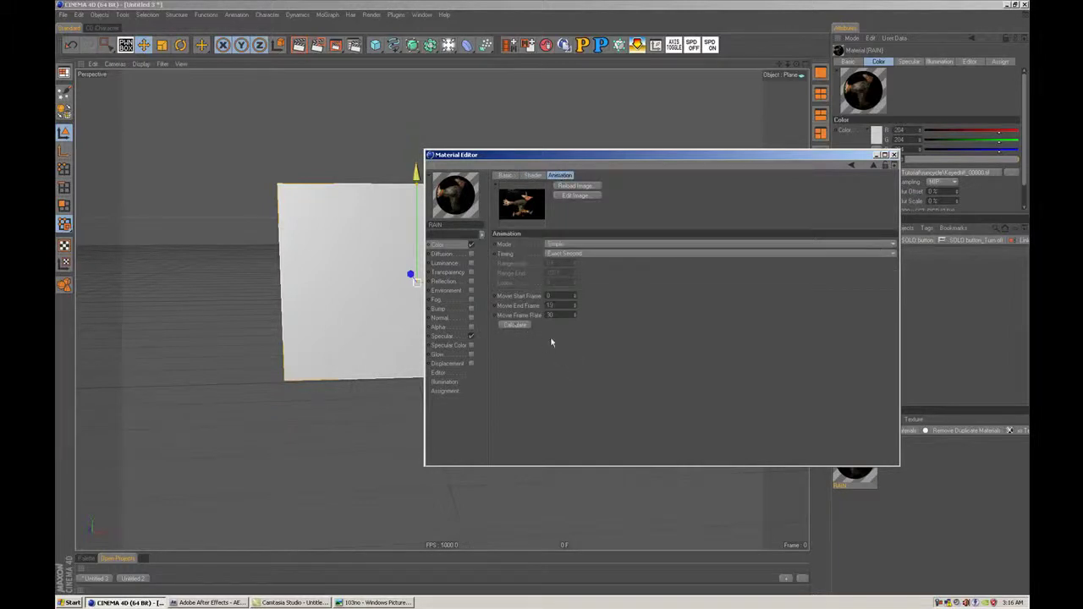
click(521, 325)
click(575, 253)
click(558, 265)
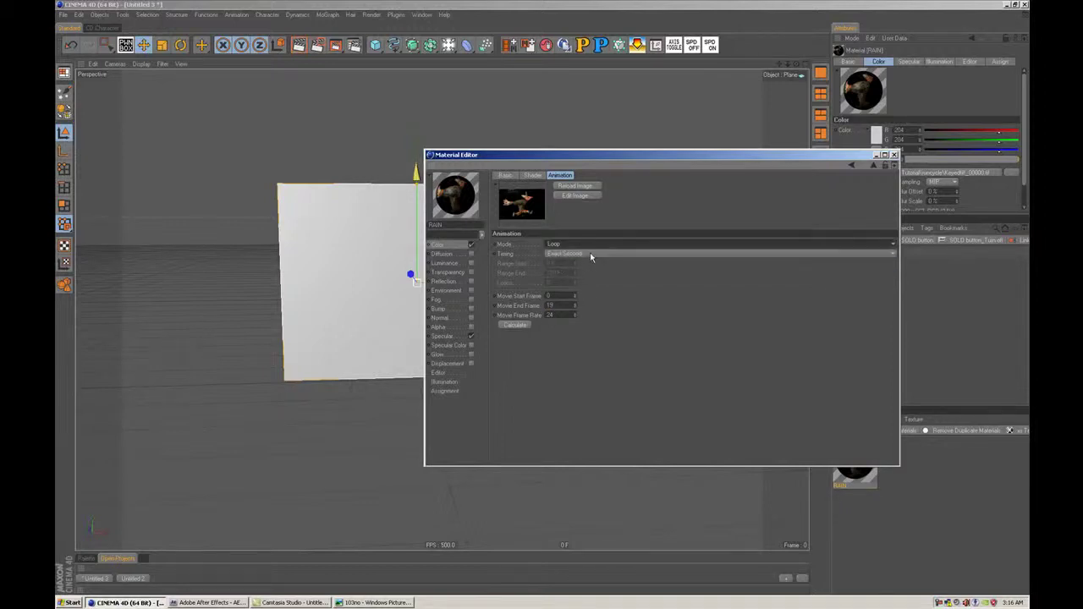
click(591, 254)
click(580, 267)
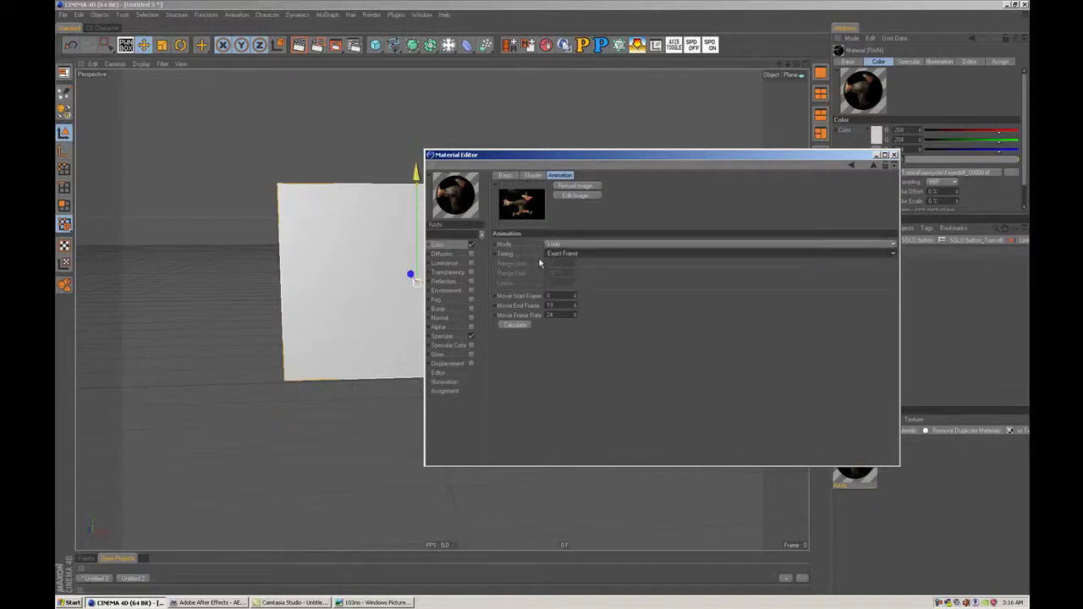
Step: Return to the RAIN material's Color channel settings and apply the material to the plane
click(444, 245)
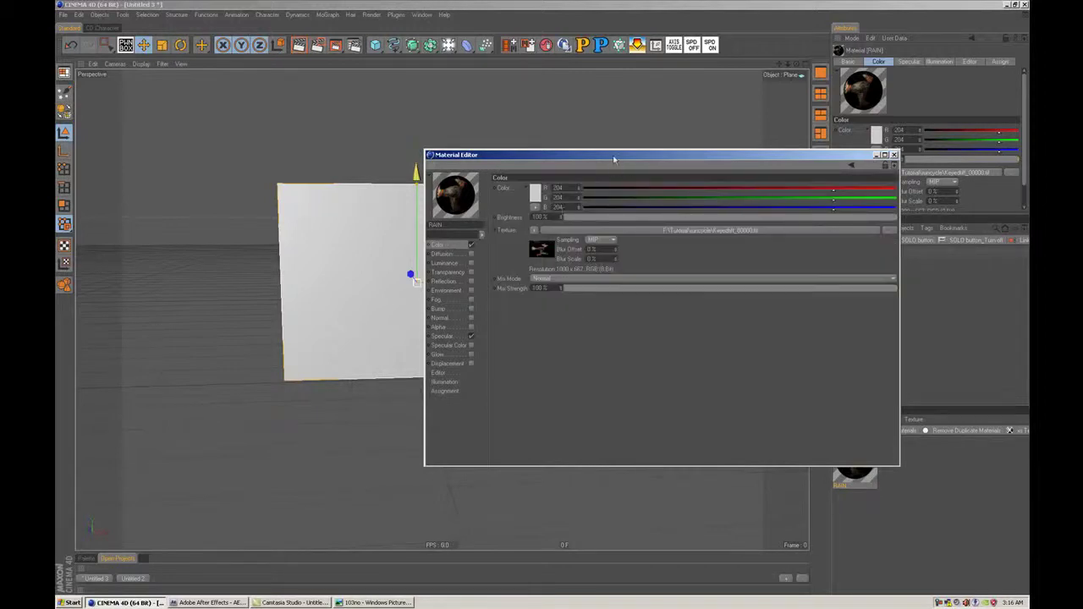
drag(614, 160, 421, 434)
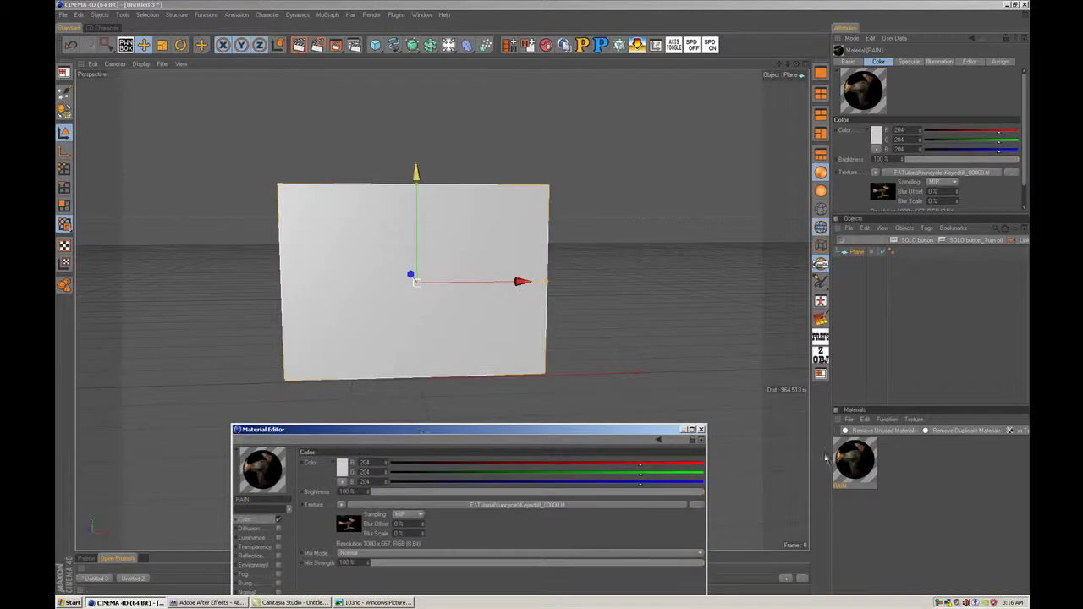
drag(463, 338, 418, 328)
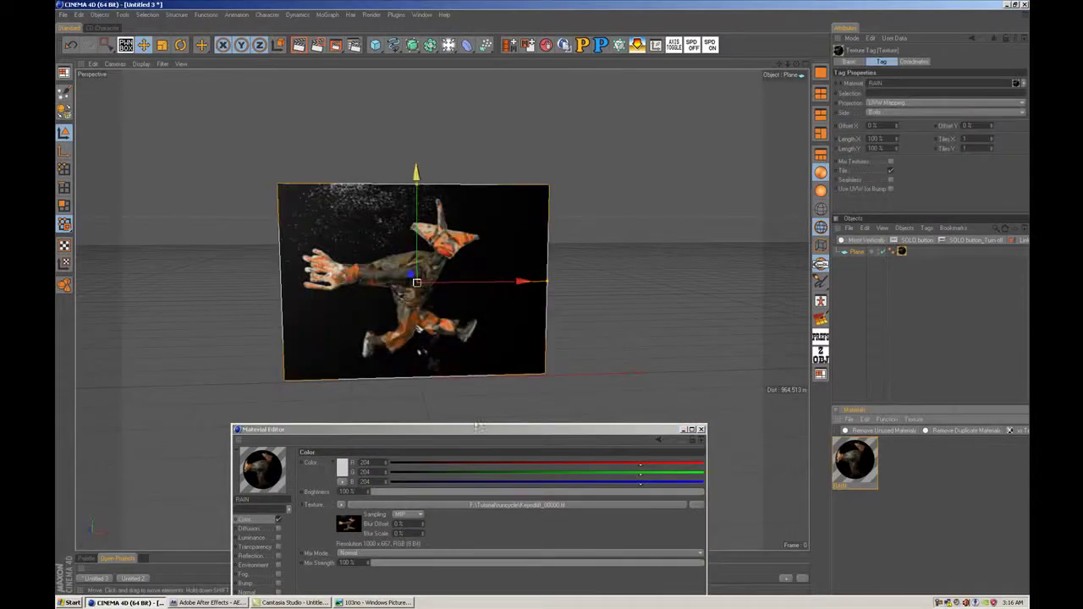
Step: Move the textured plane a short distance in the negative X direction, keeping the material editor clear of it
drag(472, 429, 640, 351)
alt+drag(309, 206, 304, 197)
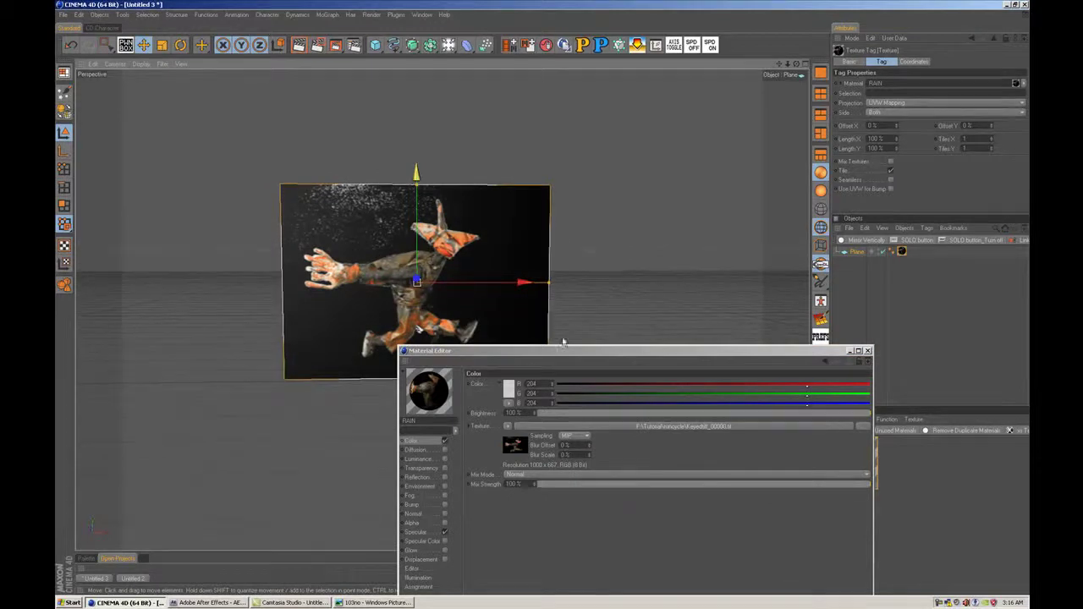
drag(554, 352, 703, 220)
click(453, 250)
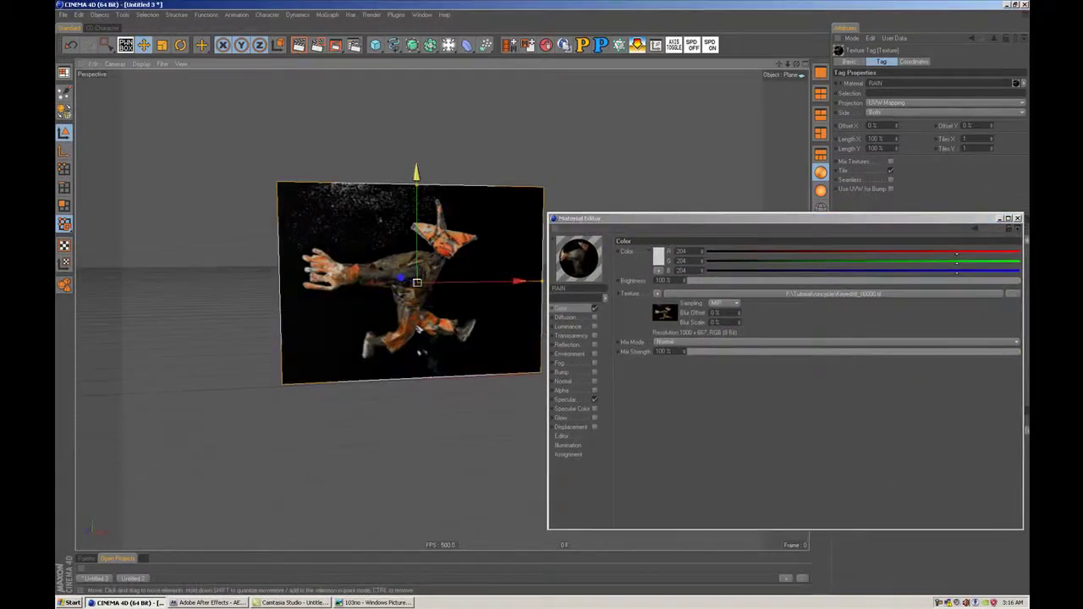
mouse_move(494, 285)
mouse_down()
mouse_move(444, 285)
mouse_move(476, 286)
mouse_up()
mouse_move(476, 285)
alt+mouse_down()
mouse_move(487, 299)
mouse_move(486, 282)
alt+mouse_up()
drag(702, 224, 676, 222)
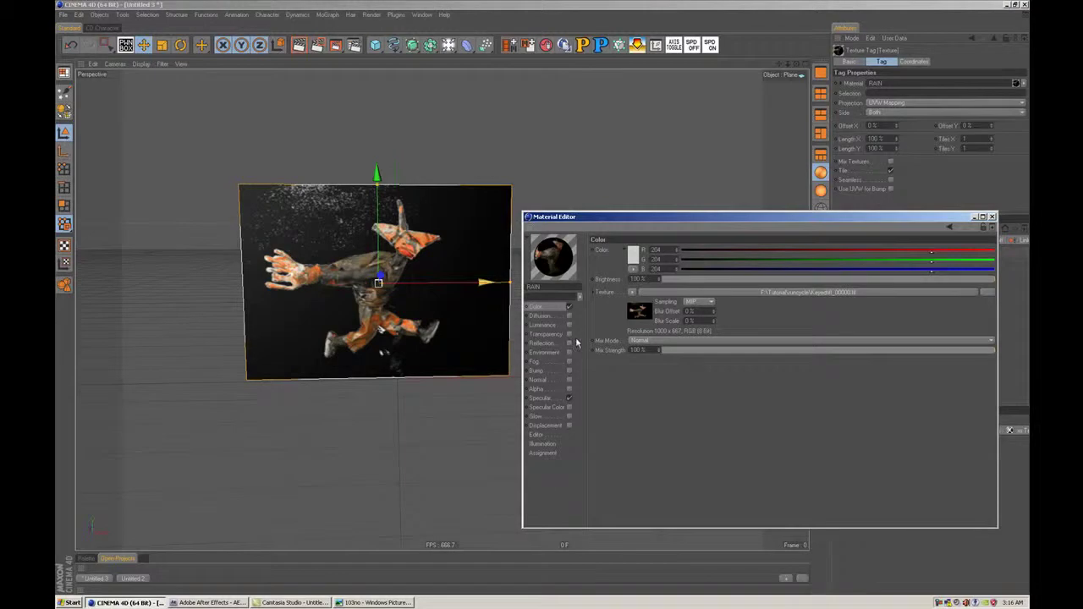
Step: Turn off the RAIN material's Specular channel, and copy the Color texture channel into the Alpha channel's texture
click(534, 389)
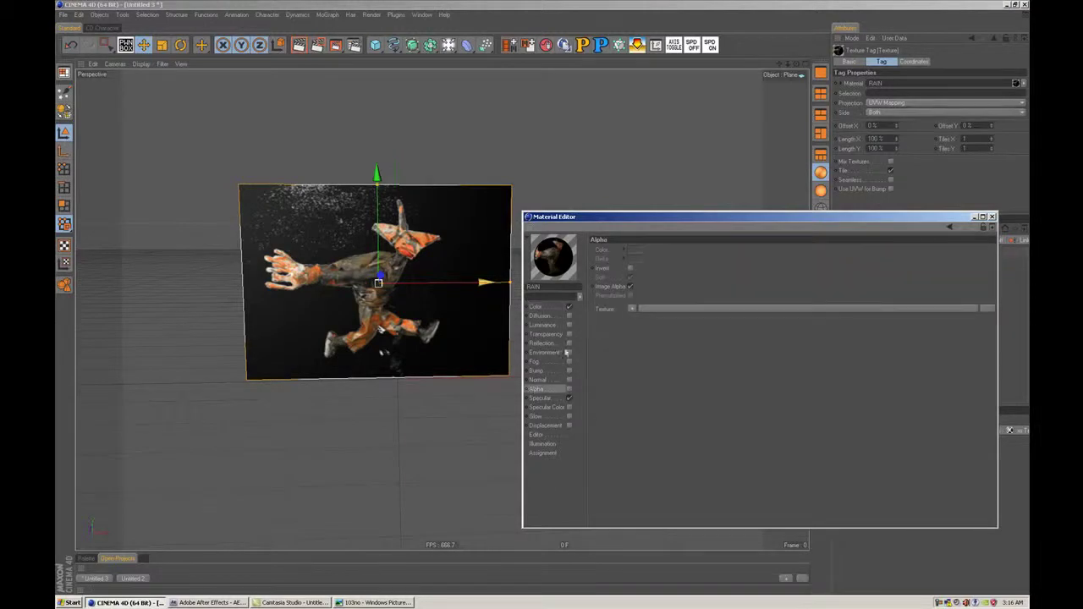
click(568, 398)
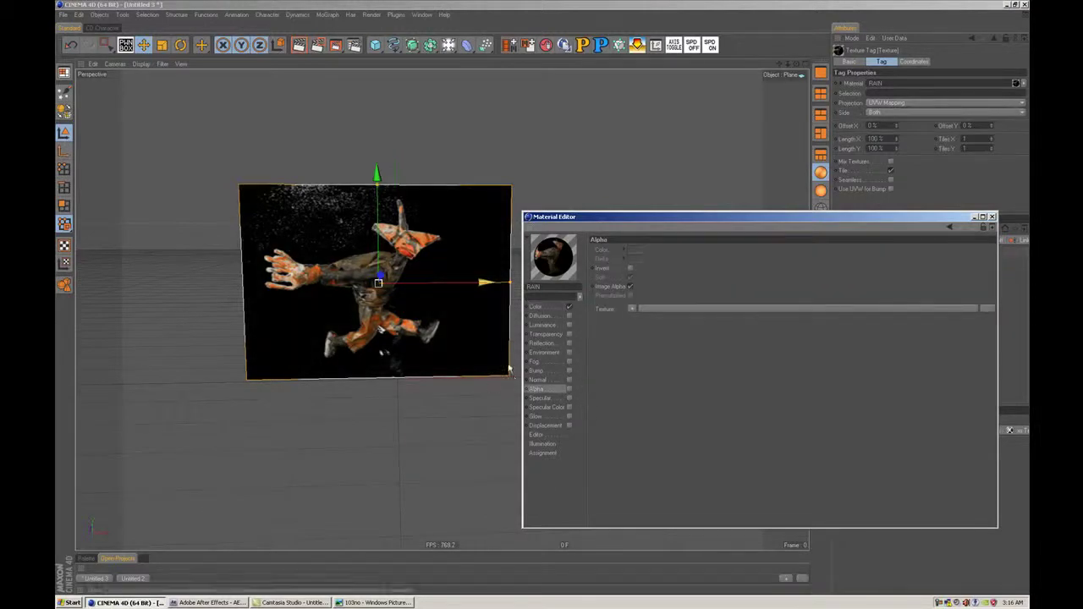
click(537, 306)
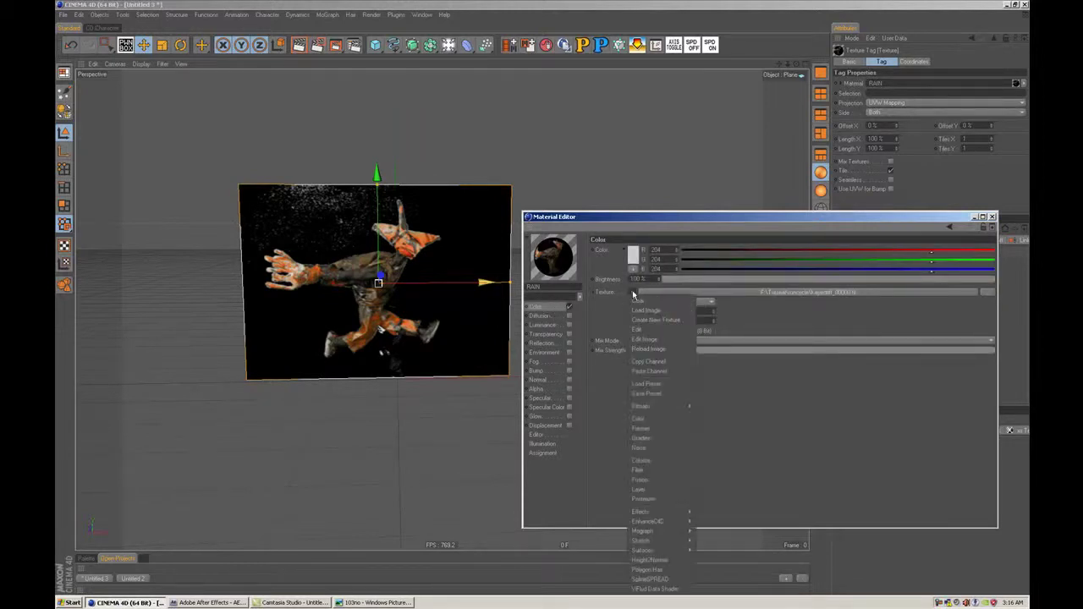
click(647, 365)
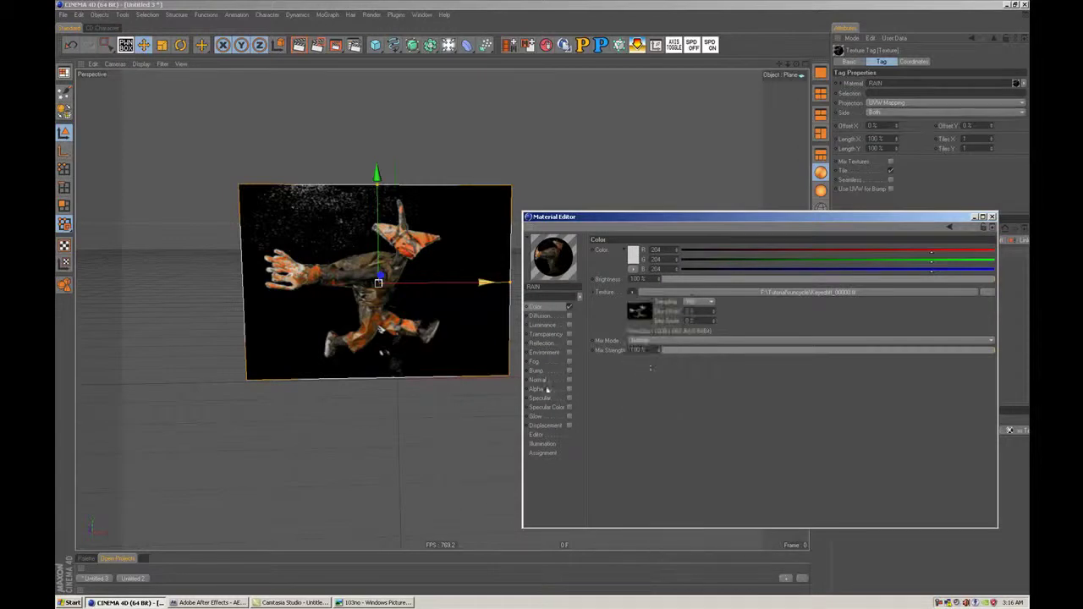
click(537, 388)
click(636, 313)
click(649, 357)
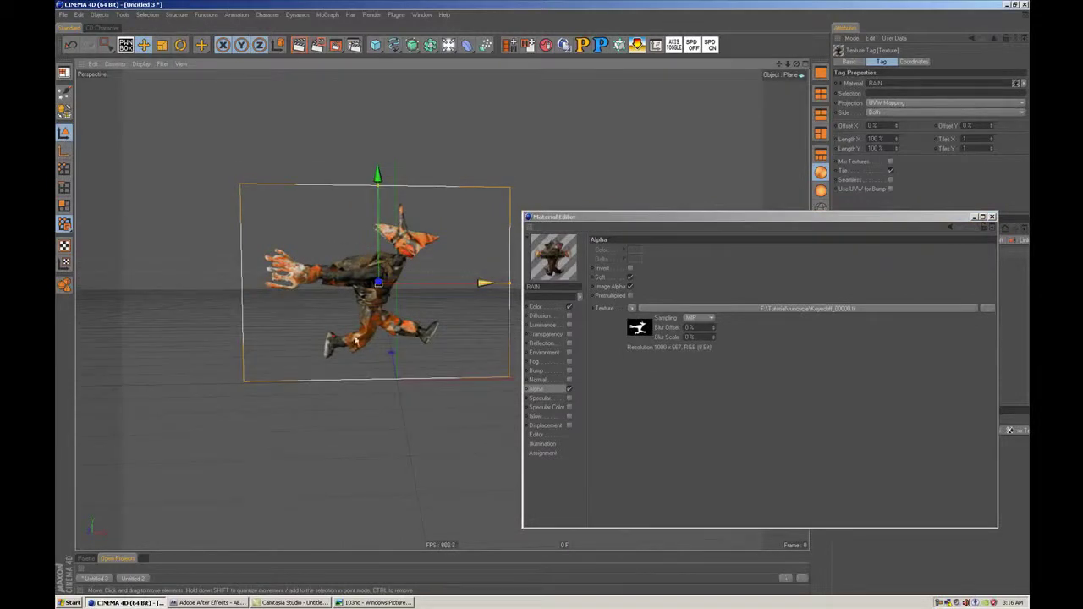
Step: Set the Alpha texture's sampling to Alias 1 and shift the Material Editor clear of the plane
click(699, 318)
click(699, 357)
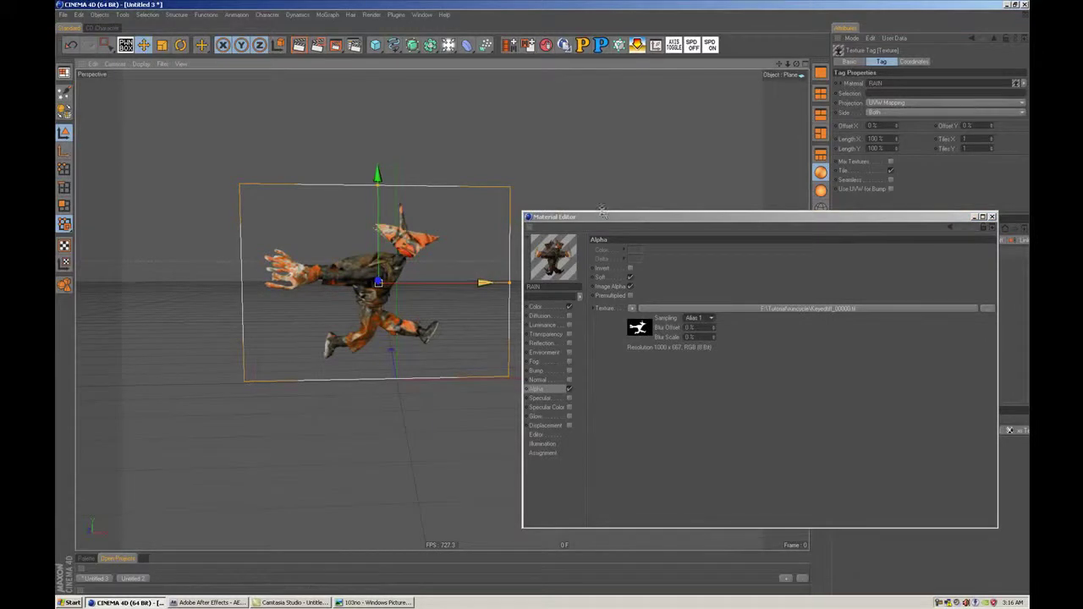
drag(648, 218, 812, 217)
Step: Add a 200 m cube to the scene at the plane's location for testing the puppet's cutout
alt+drag(457, 250, 471, 259)
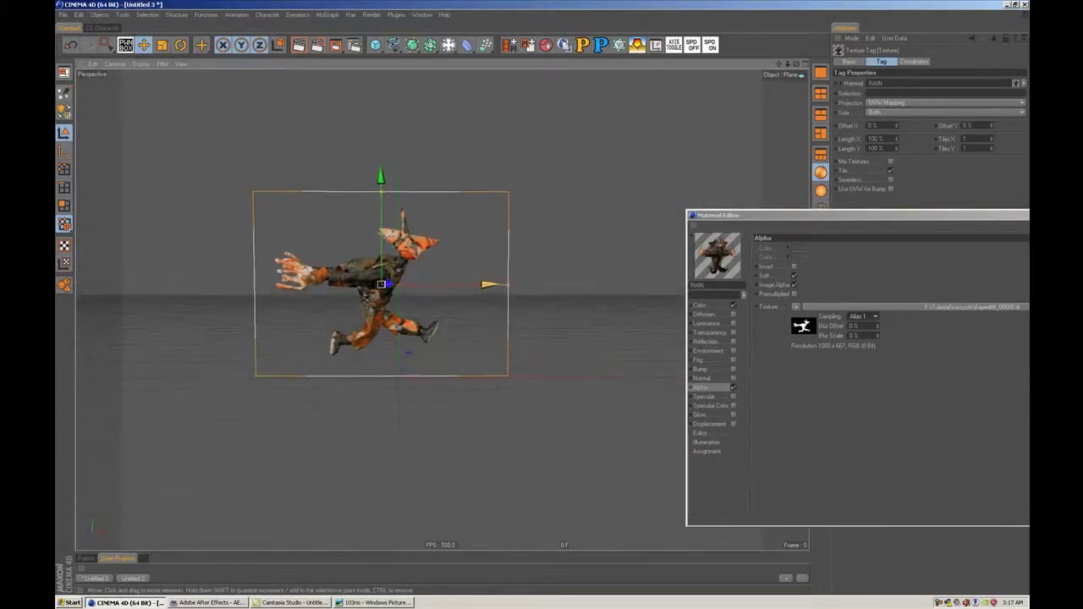
click(376, 44)
alt+drag(400, 311, 461, 317)
alt+drag(464, 241, 494, 258)
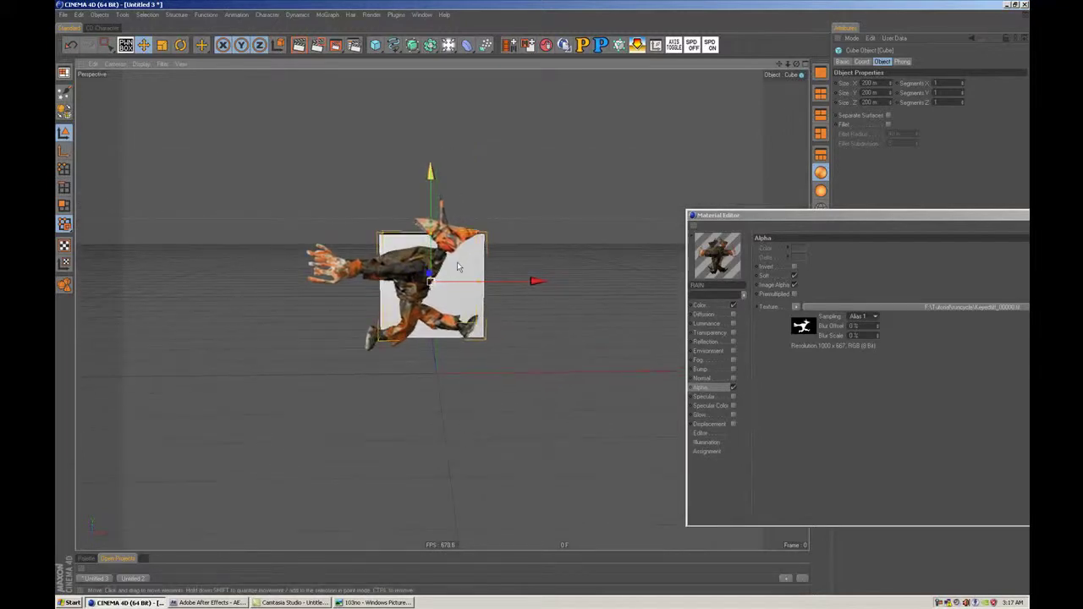
Step: Play the animation and examine the cut-out puppet against the cube from several angles
key(F8)
alt+drag(564, 348, 560, 338)
alt+middle_drag(560, 339, 497, 361)
alt+drag(558, 346, 551, 330)
alt+drag(412, 210, 407, 209)
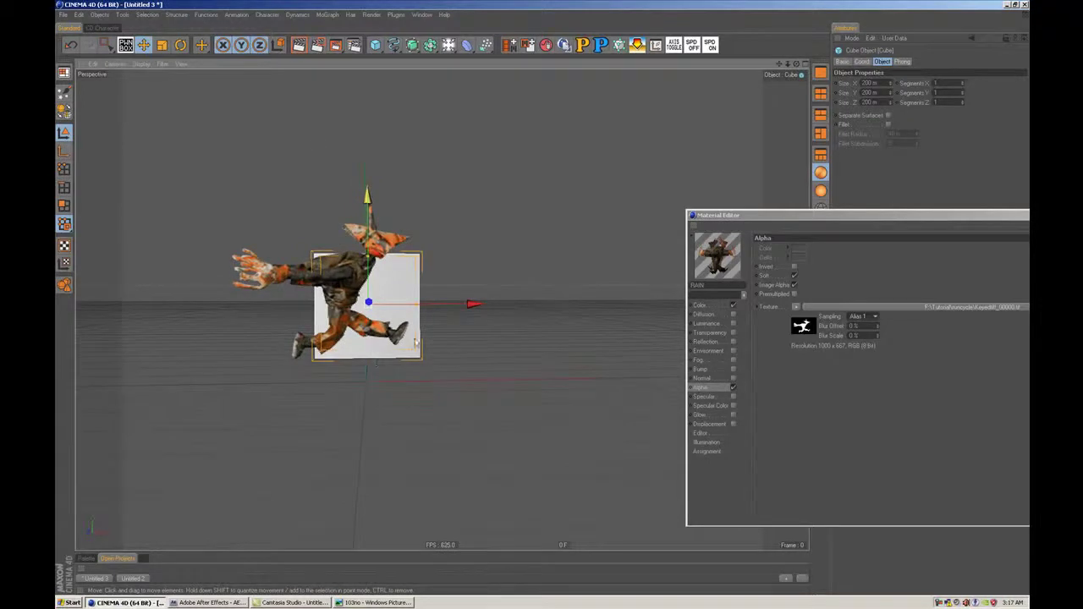
mouse_move(534, 390)
alt+mouse_down()
mouse_move(536, 399)
mouse_move(546, 379)
alt+mouse_up()
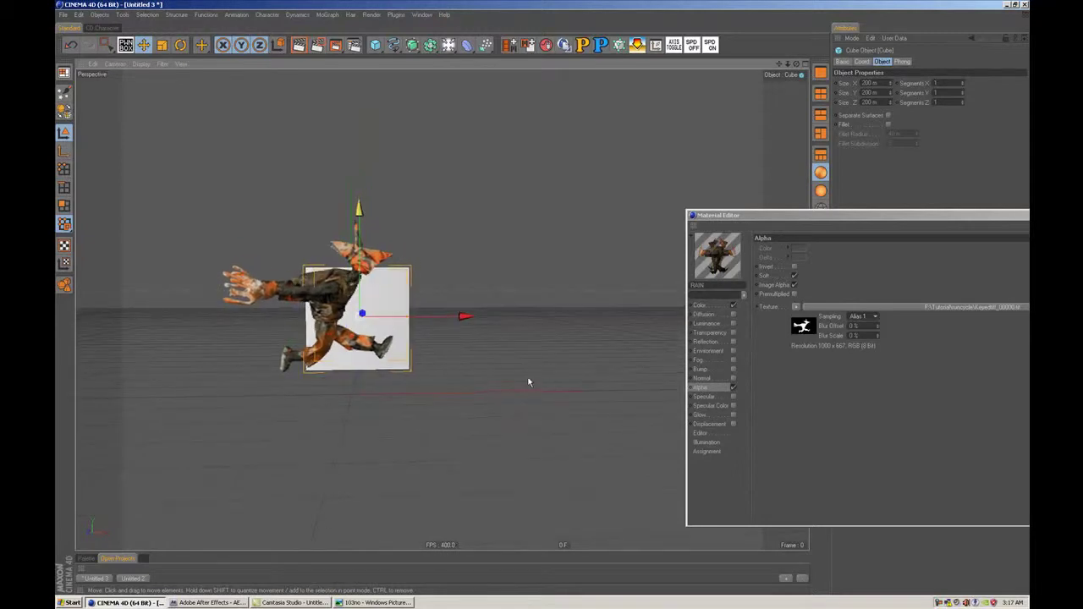
Step: Enable Animate Preview in the RAIN material's Editor settings and close the Material Editor
drag(767, 215, 637, 186)
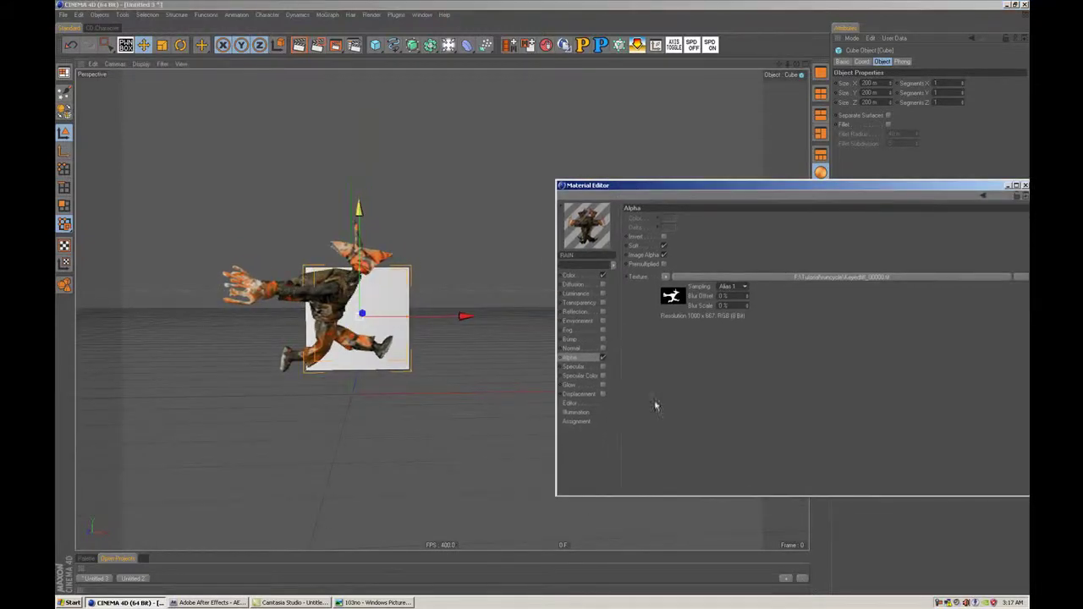
click(572, 403)
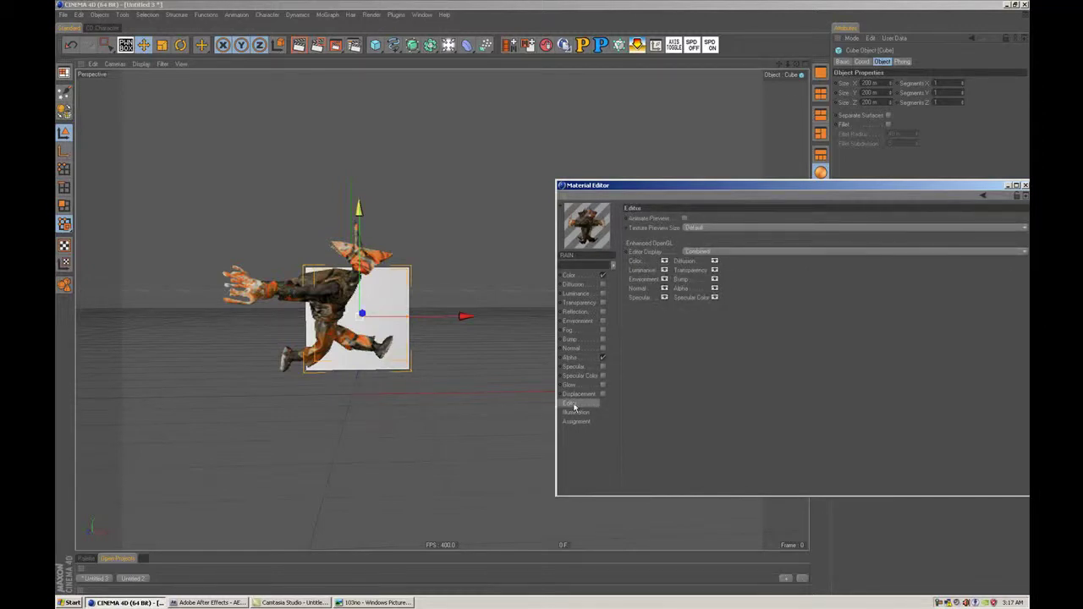
drag(764, 184, 651, 189)
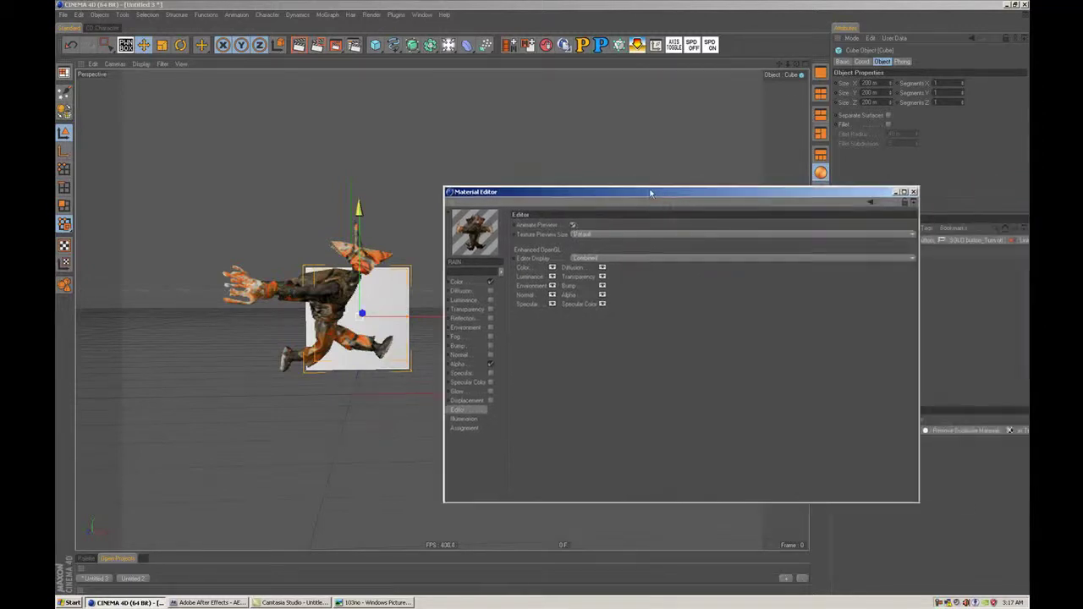
click(913, 189)
Step: Play the animated texture in the viewport and render the view at frame 46 to check the alpha cutout
key(F8)
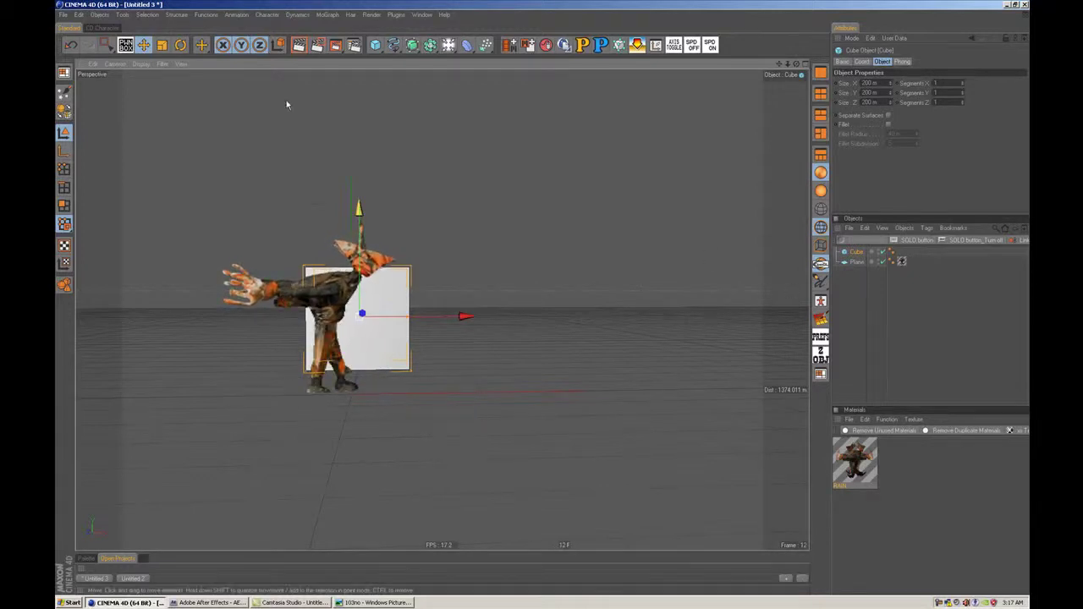
click(141, 64)
click(148, 64)
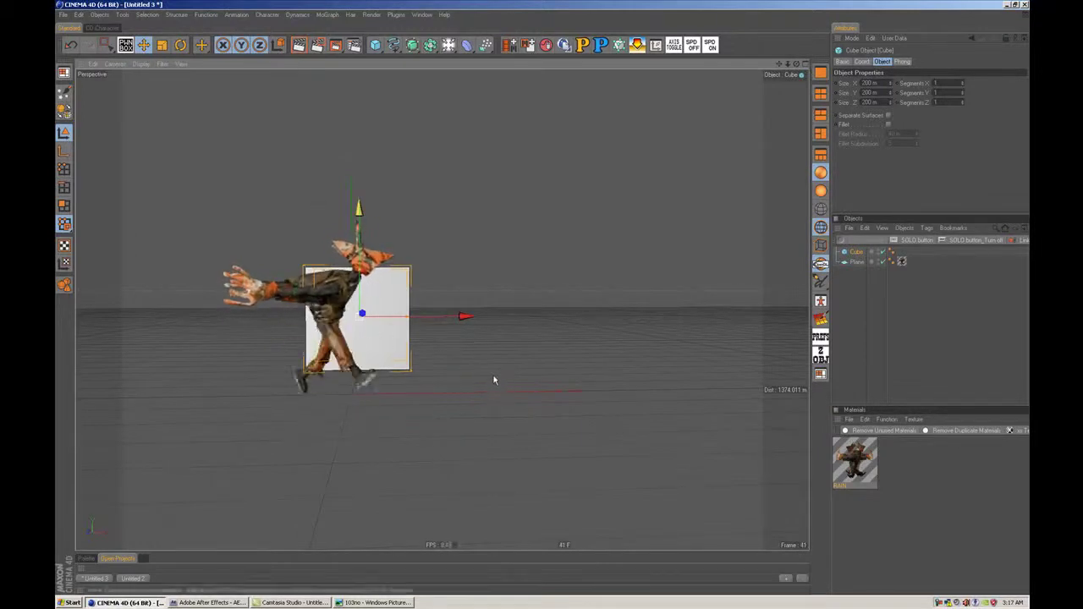
key(ctrl+r)
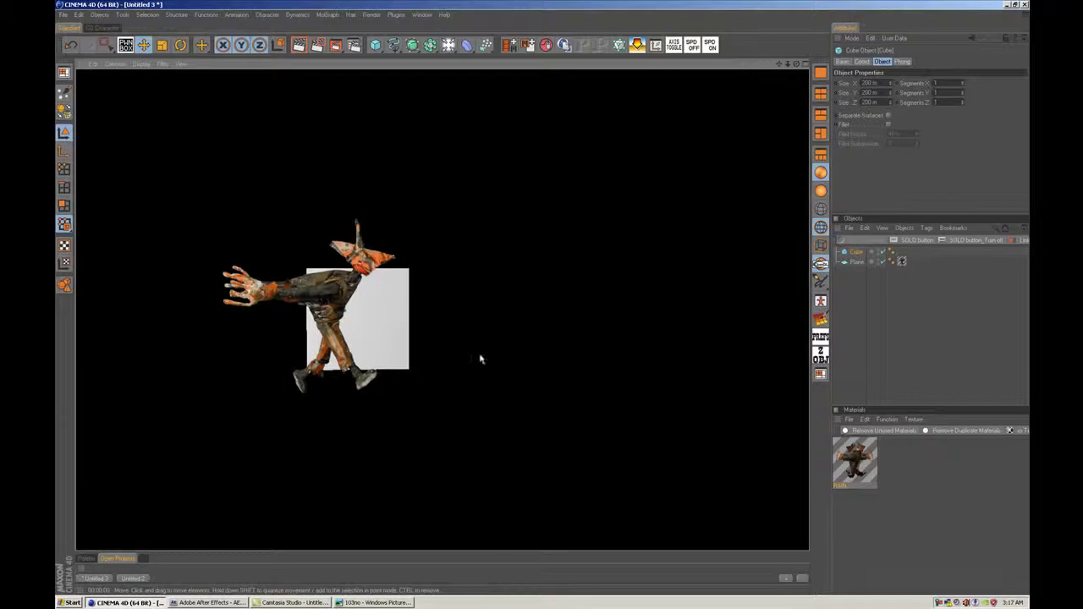
alt+drag(520, 357, 535, 374)
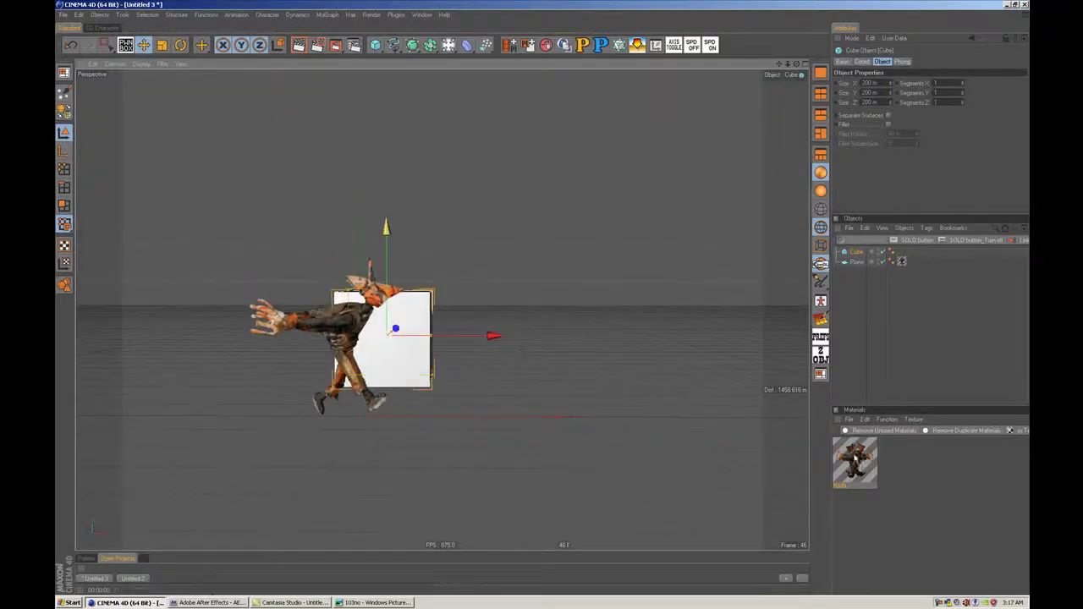
Step: Reopen the RAIN material to review its Alpha channel settings, and close the Material Editor
double_click(854, 463)
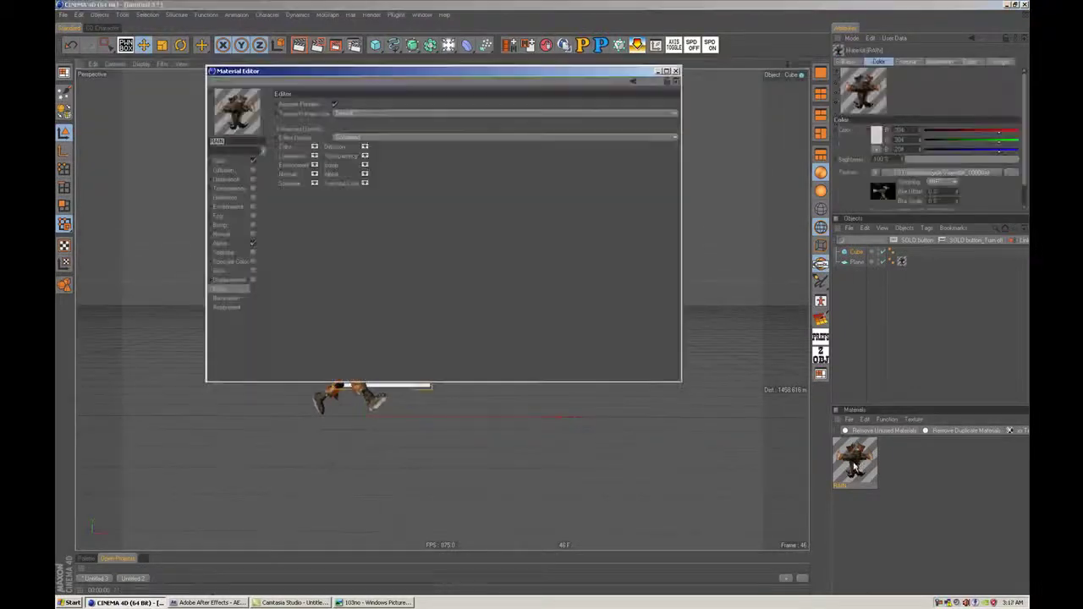
click(235, 252)
click(228, 244)
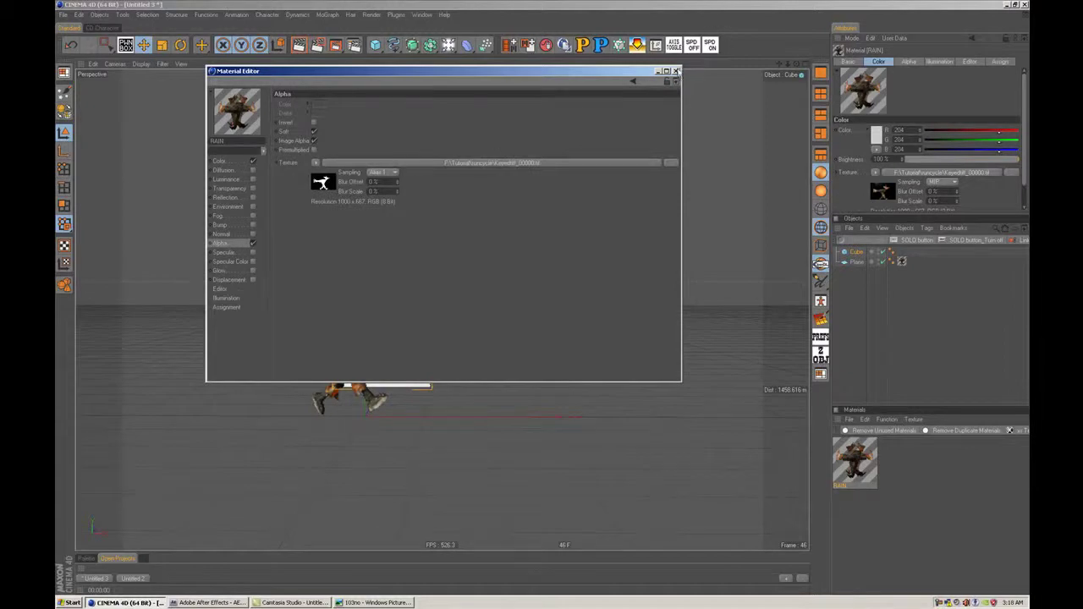
click(675, 72)
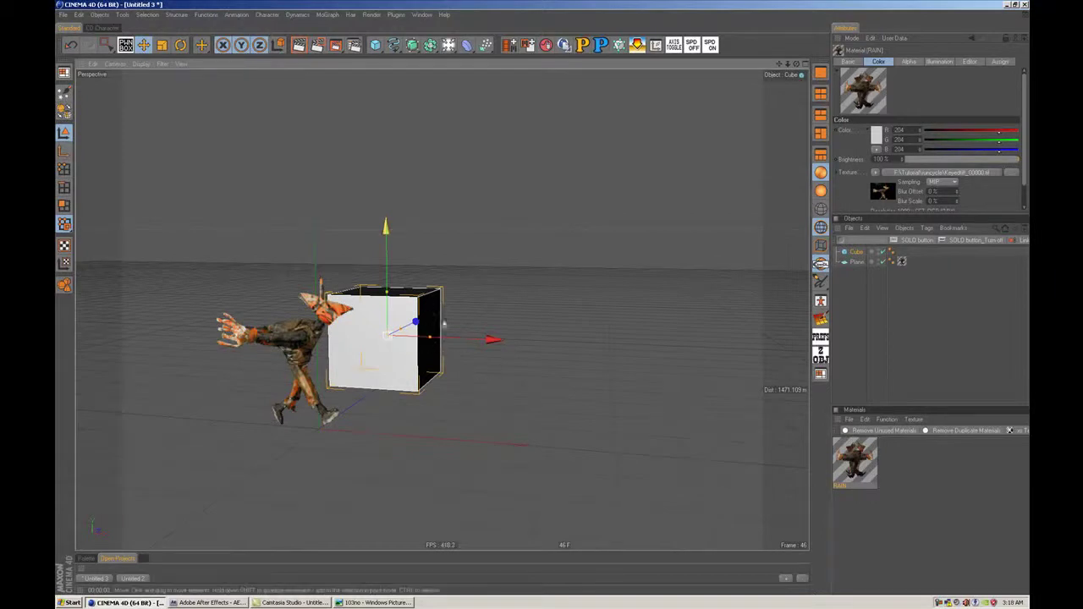
Step: Enlarge the cube to about 410 m in X, 464 m in Y and 403 m in Z
click(559, 296)
alt+drag(558, 296, 444, 326)
click(422, 279)
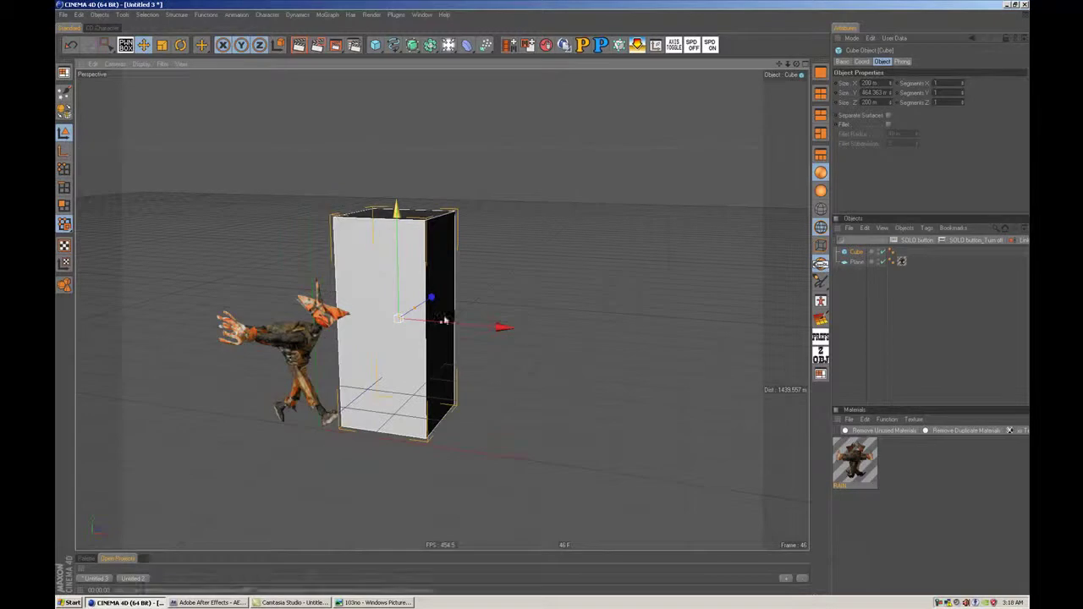
drag(446, 327, 479, 302)
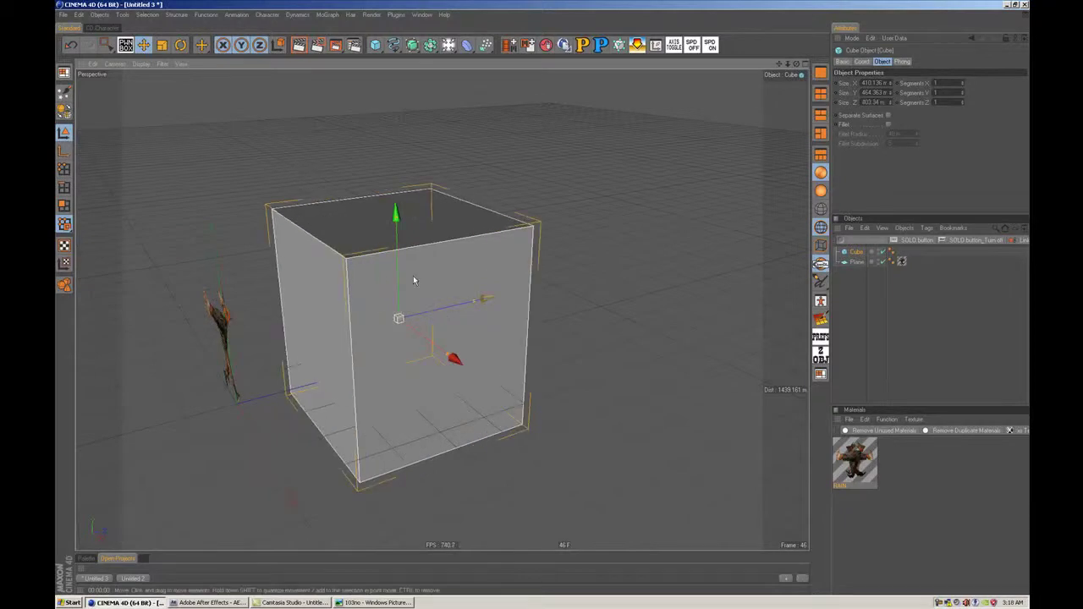
Step: Raise the cube to floor level and move it back behind the puppet
drag(396, 213, 396, 162)
alt+drag(396, 162, 440, 157)
alt+drag(420, 259, 596, 262)
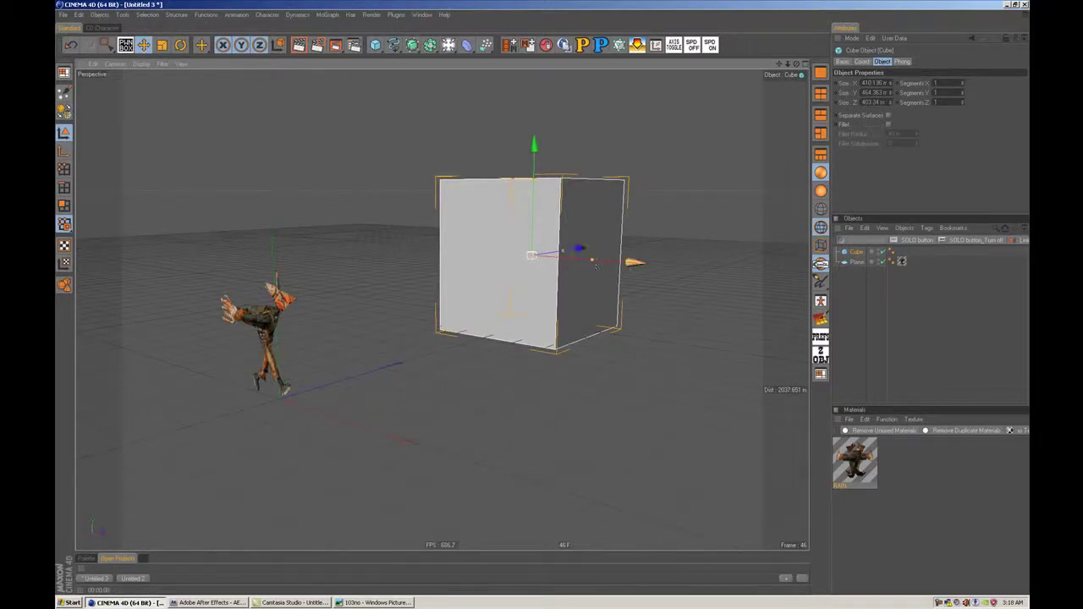
Step: Widen the cube in X and stretch its height to about 1014 m, like a tall building
drag(592, 259, 650, 264)
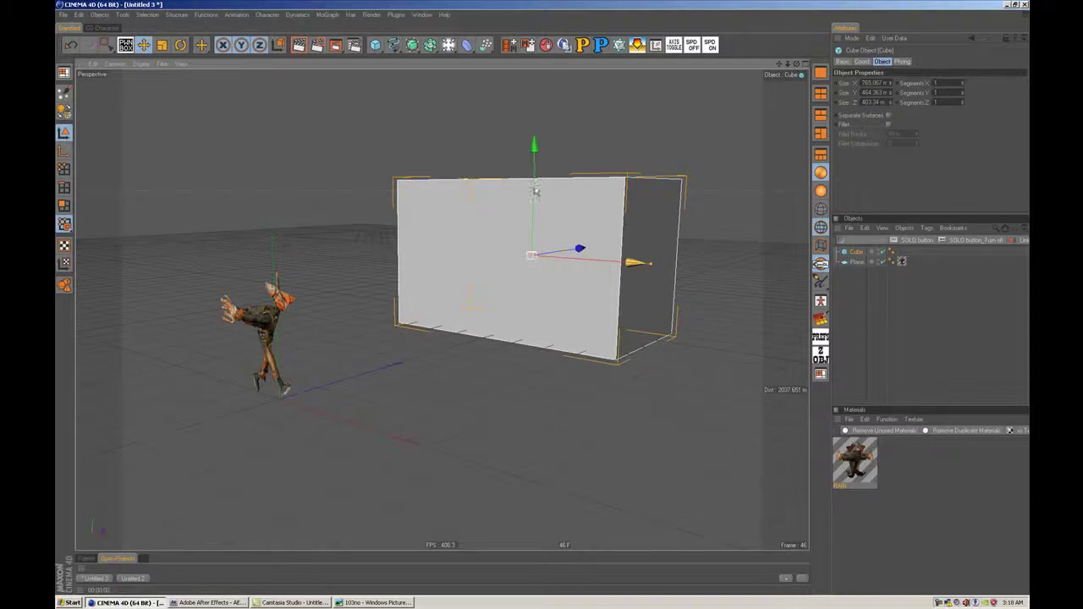
drag(540, 193, 604, 202)
drag(517, 213, 518, 137)
Step: Duplicate the tall cube twice along the X axis, placing one copy on either side of the original with gaps between
alt+drag(555, 218, 561, 196)
alt+middle_drag(555, 217, 522, 287)
alt+right_drag(521, 287, 491, 291)
alt+drag(491, 291, 501, 301)
click(851, 255)
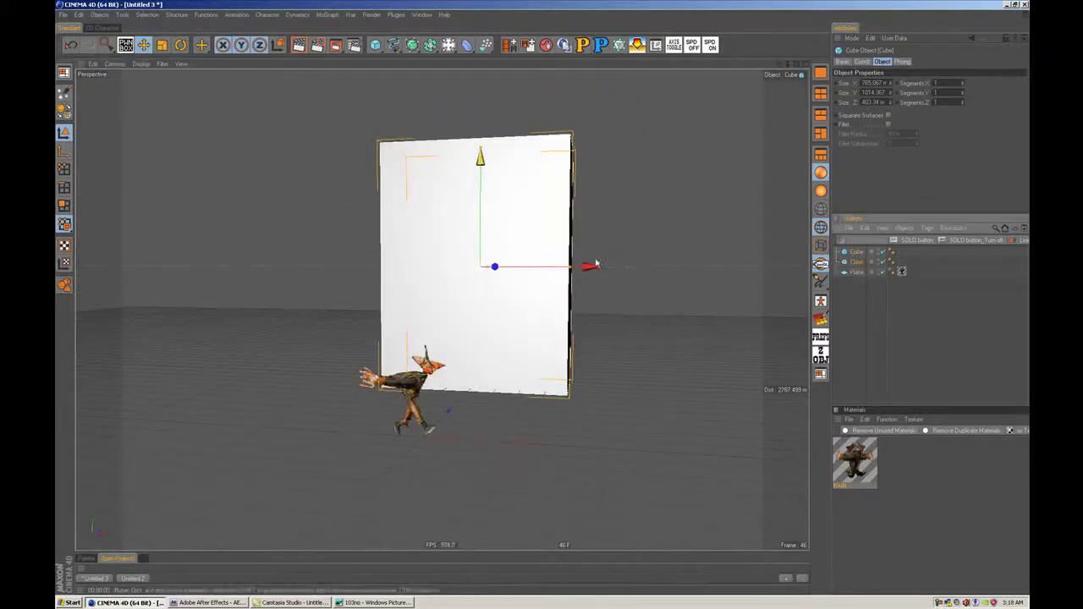
drag(592, 266, 246, 266)
Step: Disable the three tall cubes while framing the view around the puppet, and enable them again
drag(883, 251, 883, 272)
alt+drag(507, 339, 520, 340)
alt+drag(634, 234, 646, 235)
alt+middle_drag(694, 225, 637, 258)
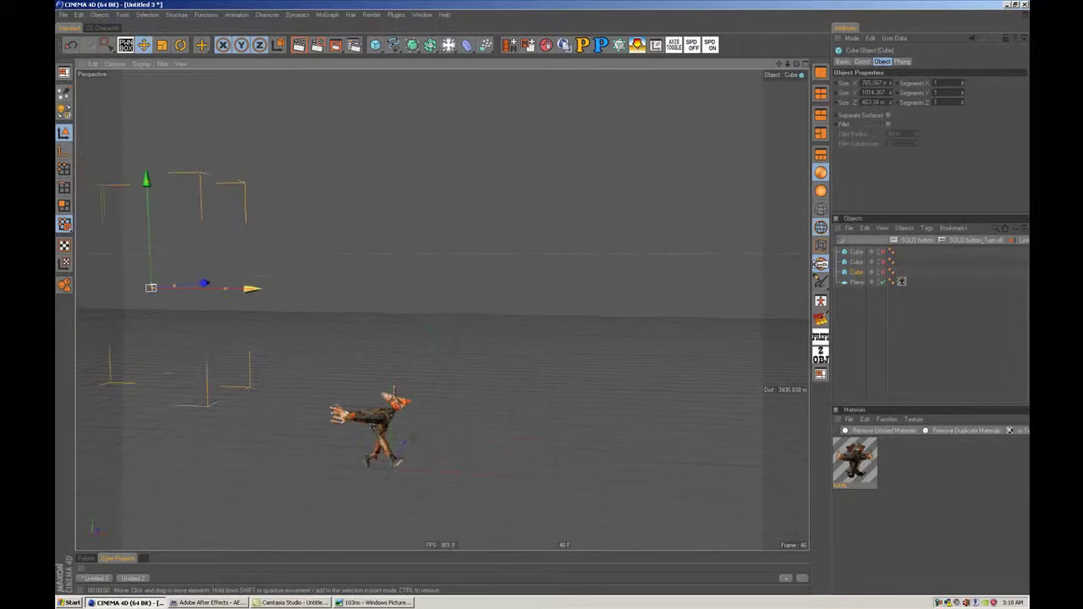
click(883, 272)
click(883, 262)
click(883, 252)
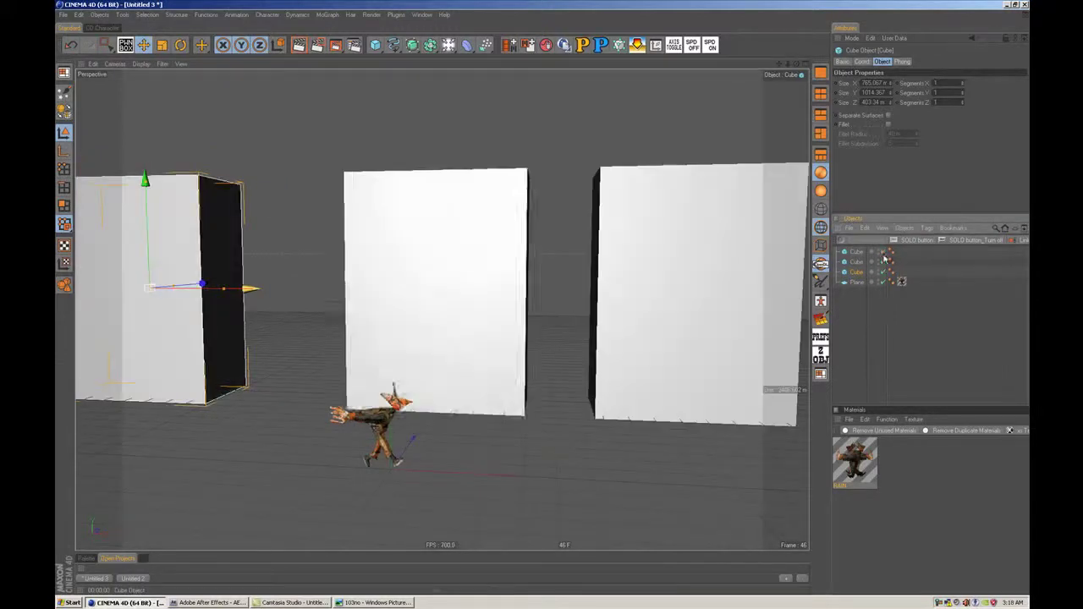
Step: Select all three tall cubes and group them under one null object
alt+right_drag(734, 261, 673, 265)
shift+click(856, 252)
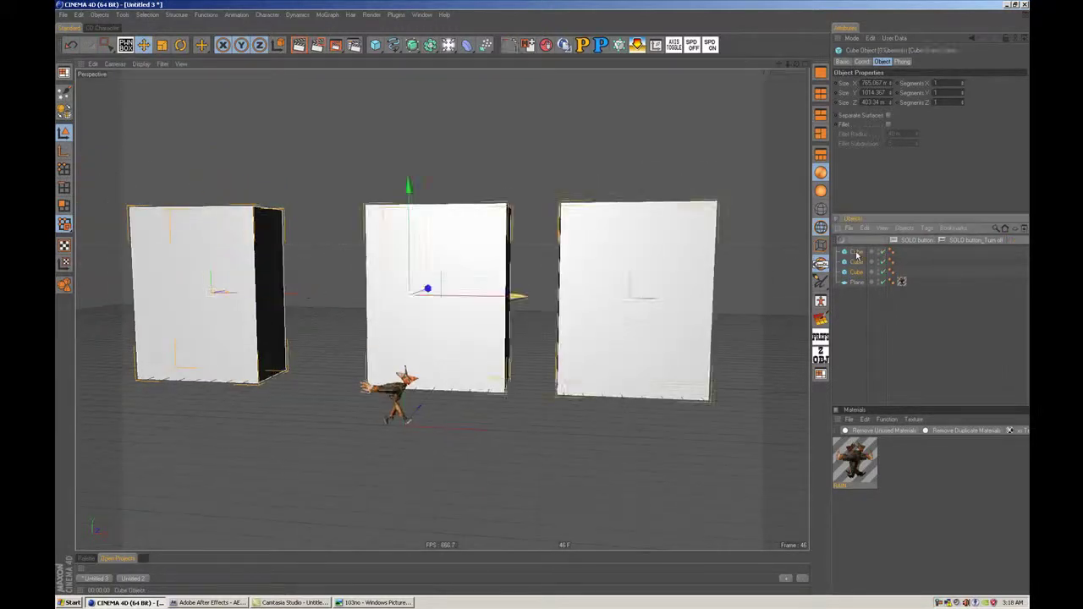
key(alt+g)
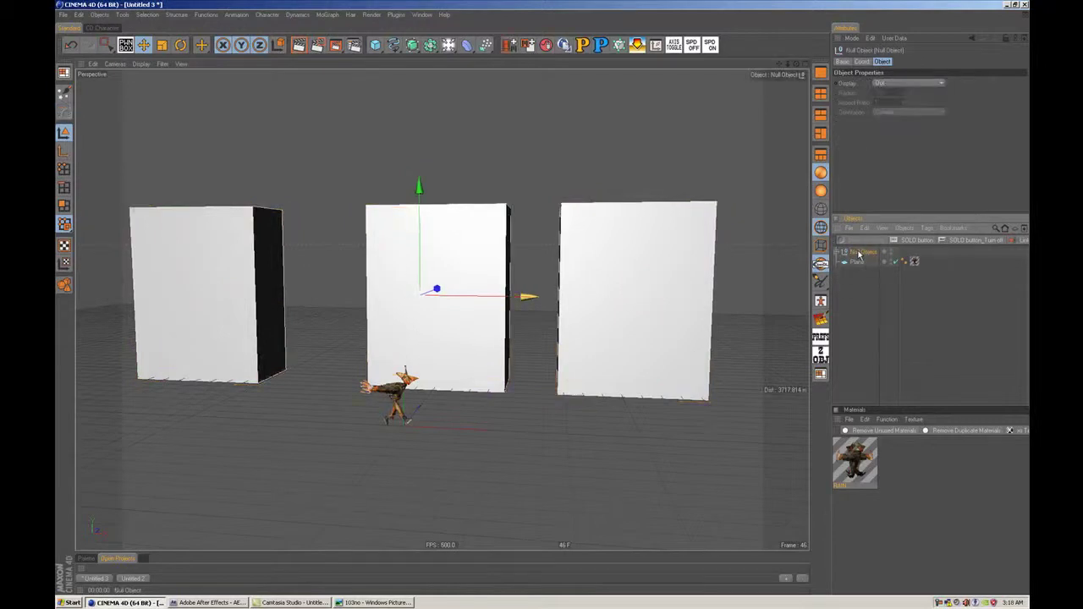
Step: Duplicate the null group of tall cubes and move the copy back behind the first row
double_click(859, 255)
click(860, 275)
ctrl+drag(860, 253, 863, 266)
alt+drag(486, 305, 513, 252)
drag(447, 288, 550, 239)
alt+drag(550, 239, 622, 203)
alt+middle_drag(622, 203, 549, 215)
alt+drag(549, 215, 542, 232)
alt+right_drag(542, 232, 643, 279)
alt+drag(643, 279, 596, 258)
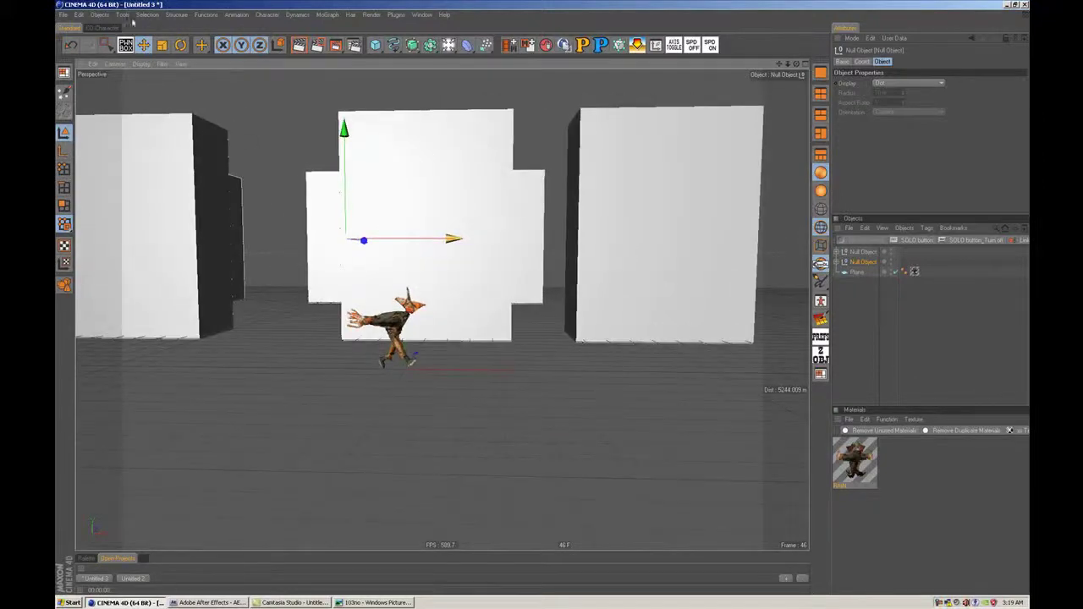
Step: Add a Floor object to the scene beneath the puppet and the buildings
click(99, 14)
mouse_move(105, 115)
click(190, 206)
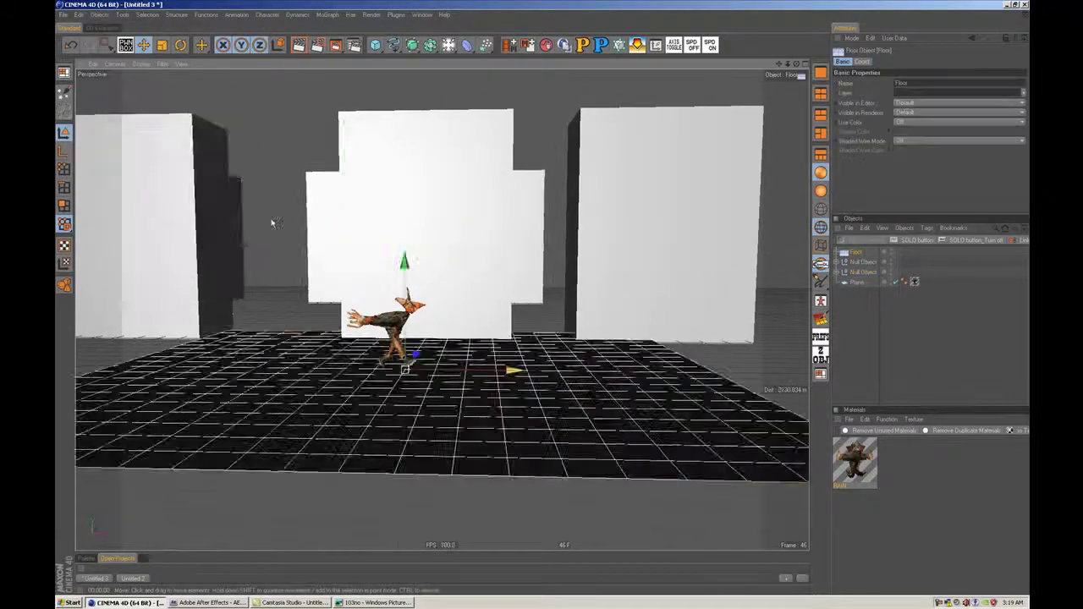
mouse_move(449, 260)
alt+mouse_down()
mouse_move(466, 262)
mouse_move(463, 271)
mouse_move(440, 275)
alt+mouse_up()
Step: Add a 200 m cube, move it forward in front of the puppet and raise it onto the floor
click(375, 49)
drag(451, 335, 391, 381)
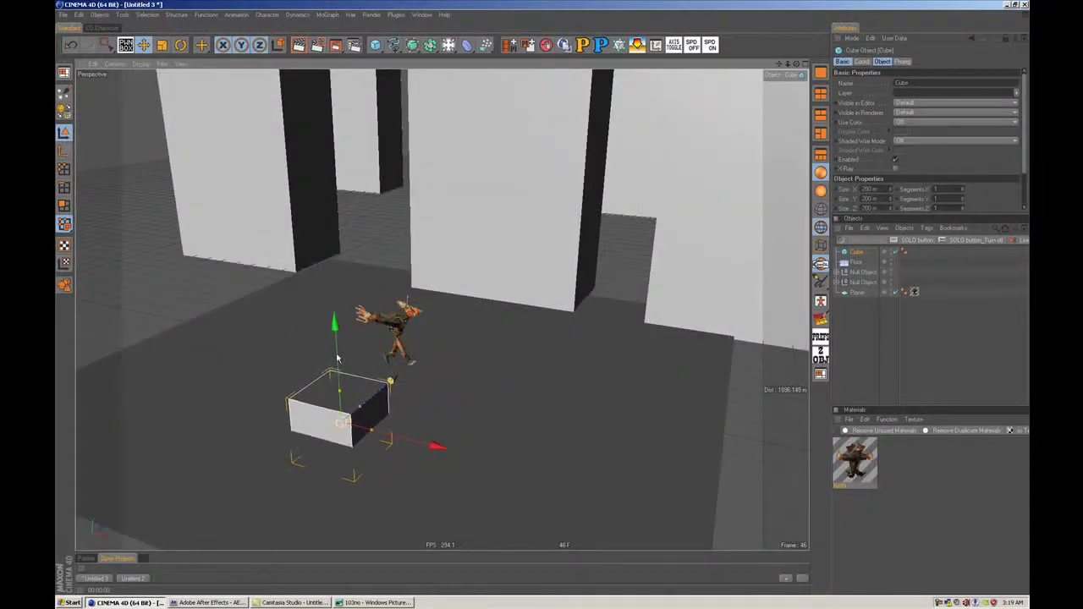
drag(334, 323, 333, 296)
alt+drag(337, 397, 400, 357)
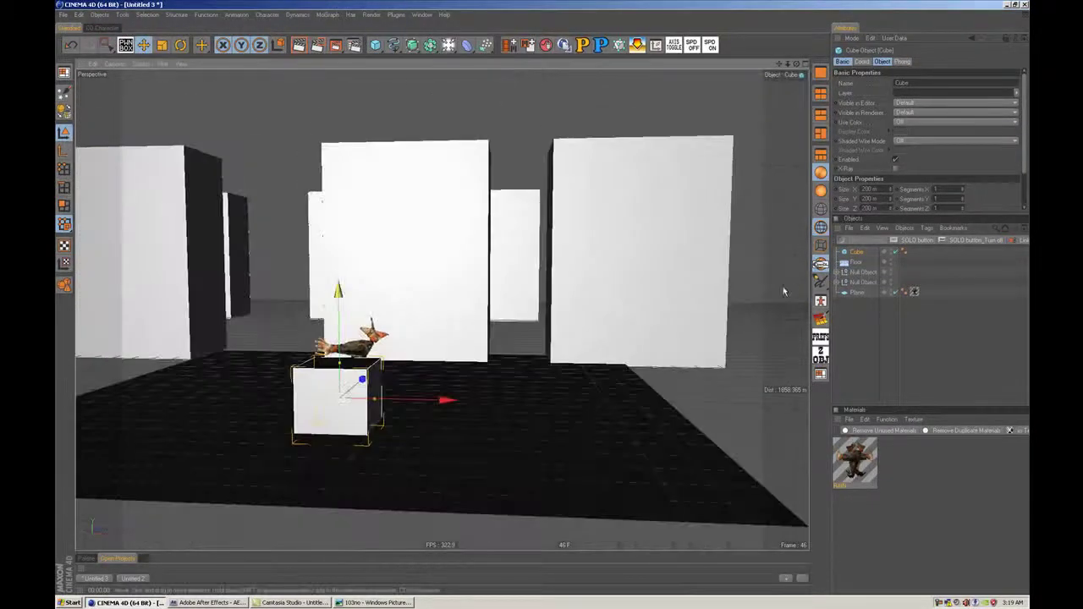
Step: Duplicate the foreground cube twice along the X axis, placing one copy on either side of the original
ctrl+drag(852, 254, 855, 261)
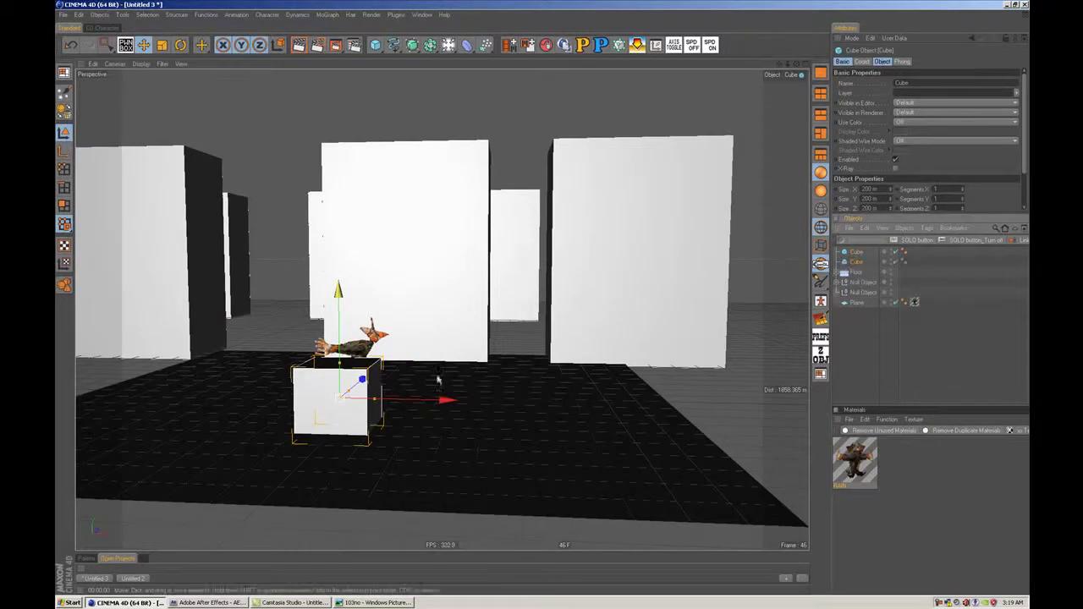
drag(446, 399, 753, 407)
ctrl+drag(856, 261, 859, 269)
drag(749, 409, 277, 395)
Step: Render the scene in the viewport from a closer angle and add a light to it
alt+drag(715, 356, 630, 315)
alt+right_drag(385, 360, 547, 379)
key(ctrl+r)
click(449, 45)
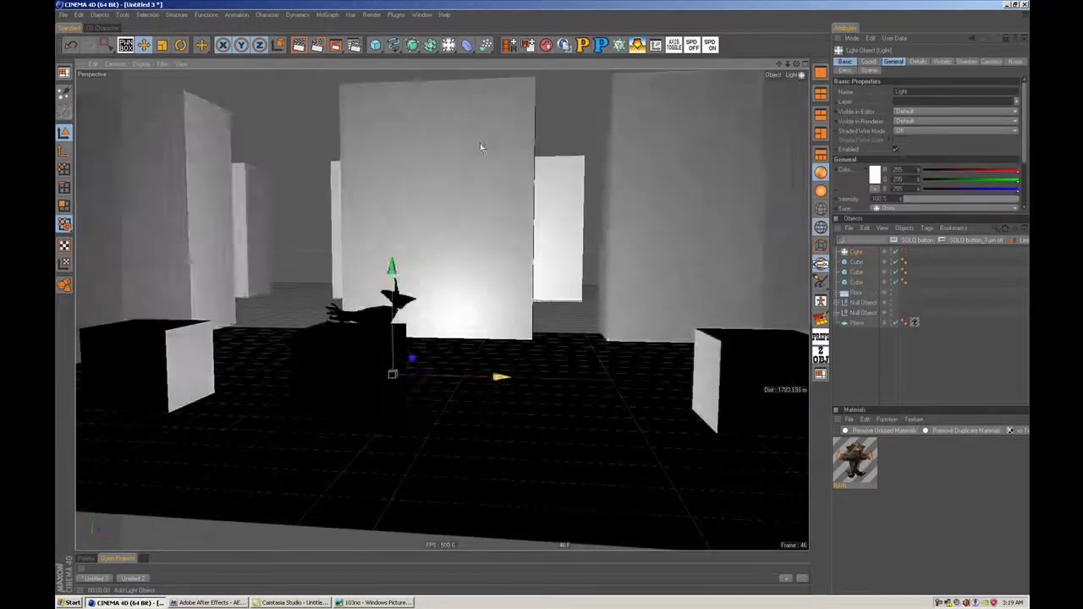
Step: Move the light along X, raise it above the cubes and bring it forward in front of the puppet
drag(506, 378, 693, 384)
drag(580, 272, 583, 94)
alt+drag(547, 262, 564, 284)
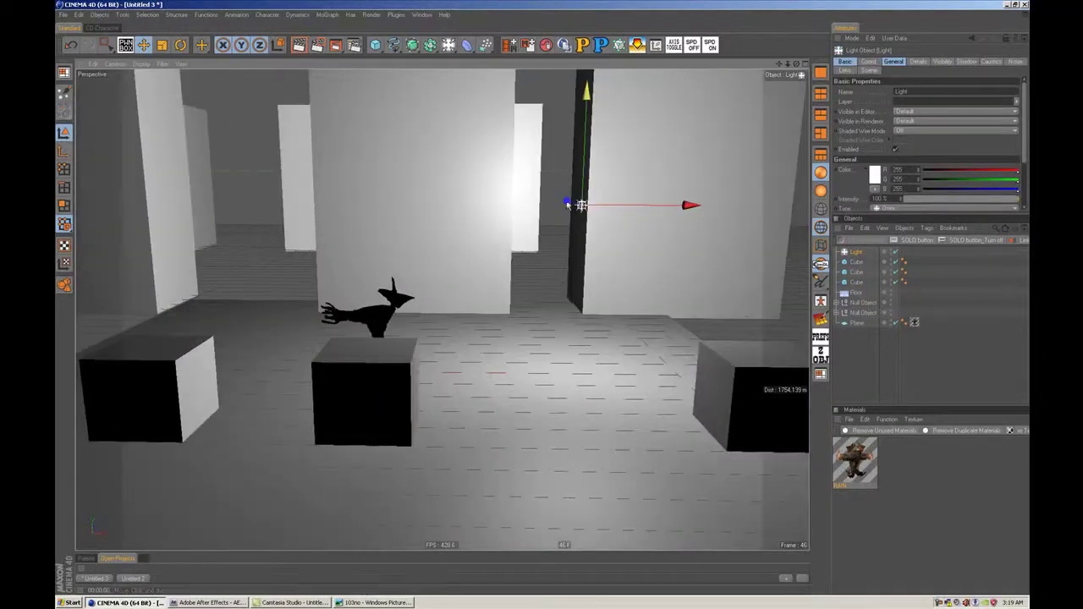
drag(581, 204, 684, 228)
Step: Set the light's shadow to Raytraced (Hard) and enable shadow display in the perspective view
drag(895, 214, 896, 290)
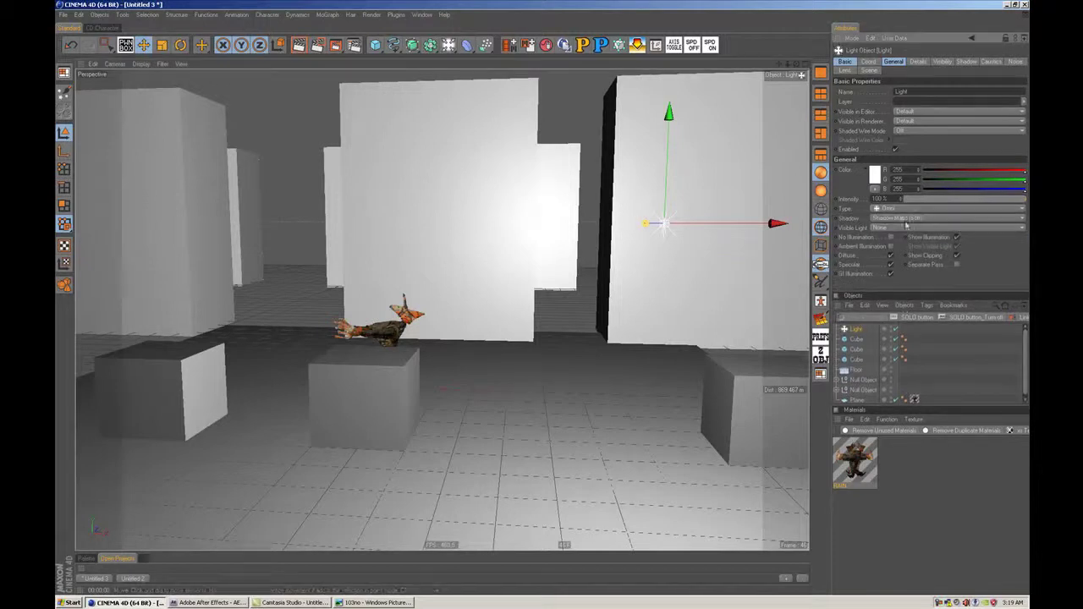
click(904, 217)
click(904, 247)
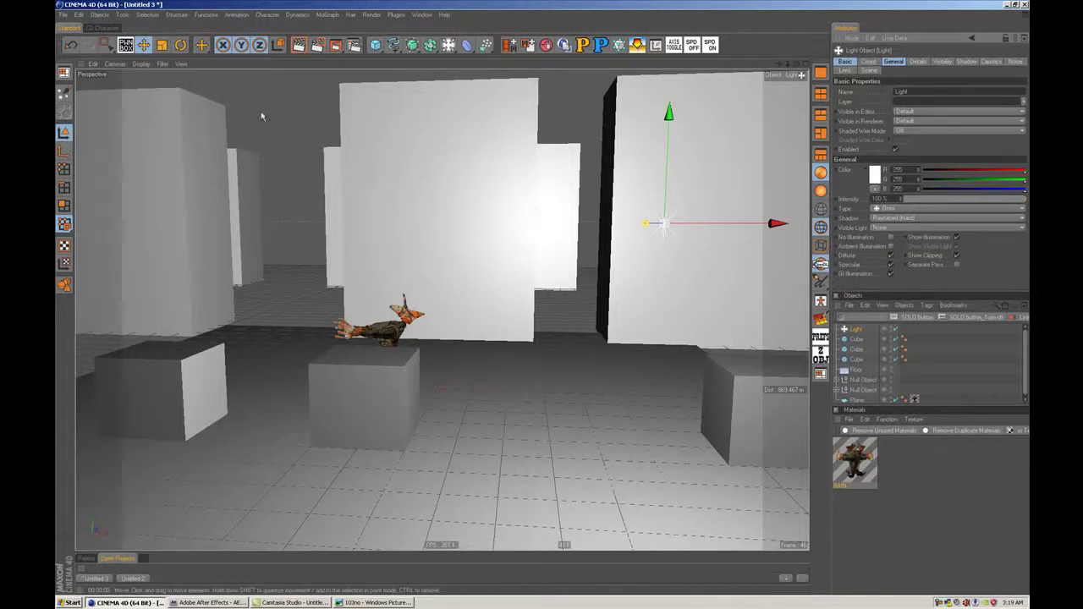
click(140, 64)
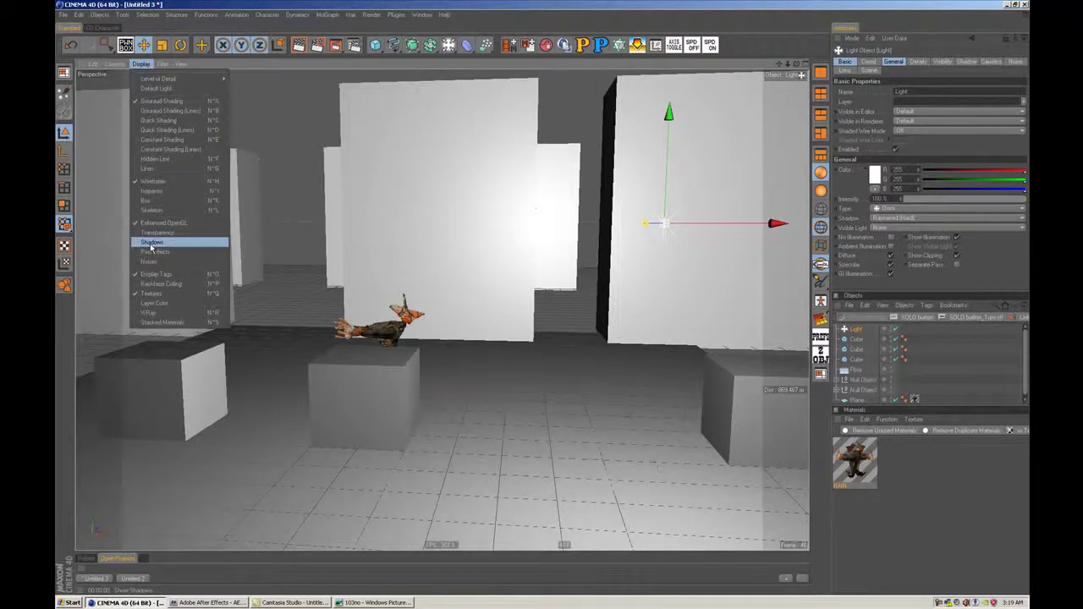
click(177, 244)
Step: Shift the light along X to the left of the middle foreground cube and lower it close to the cube's height
alt+drag(532, 199, 554, 203)
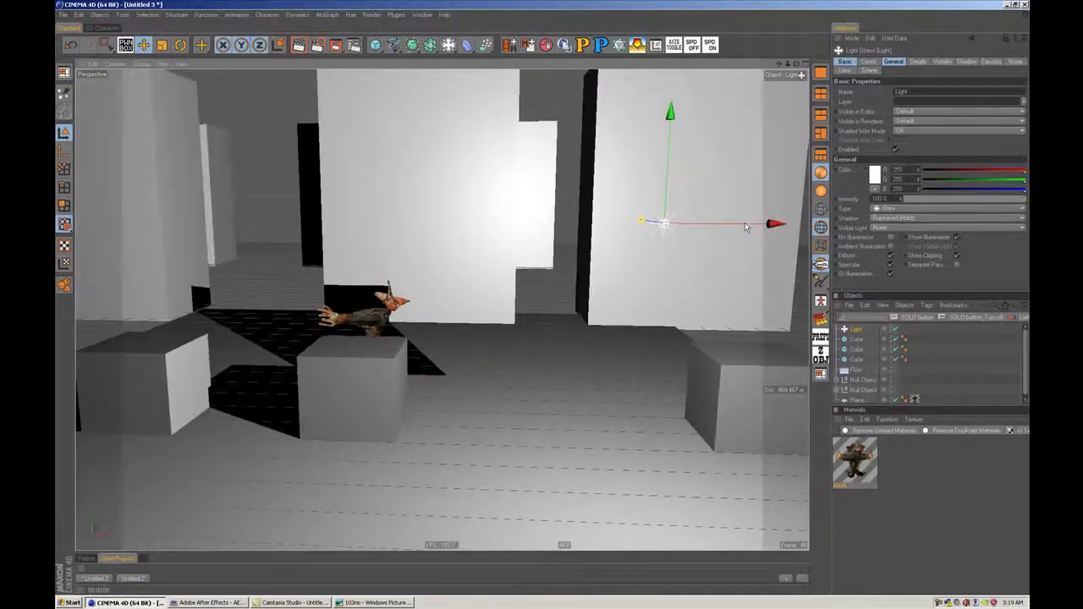
drag(752, 226, 601, 226)
drag(513, 220, 390, 220)
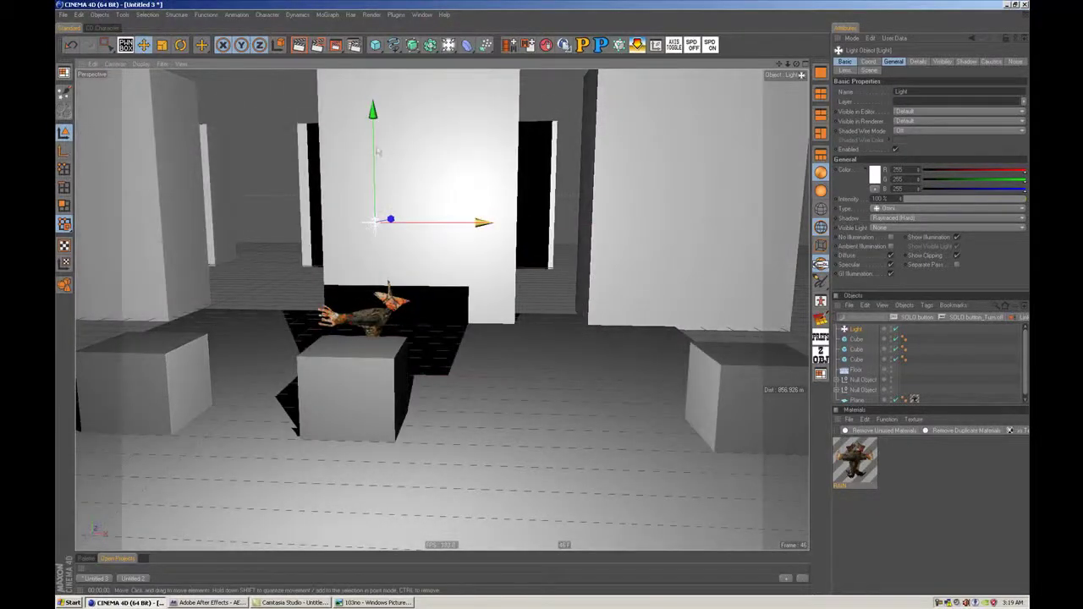
drag(373, 110, 311, 233)
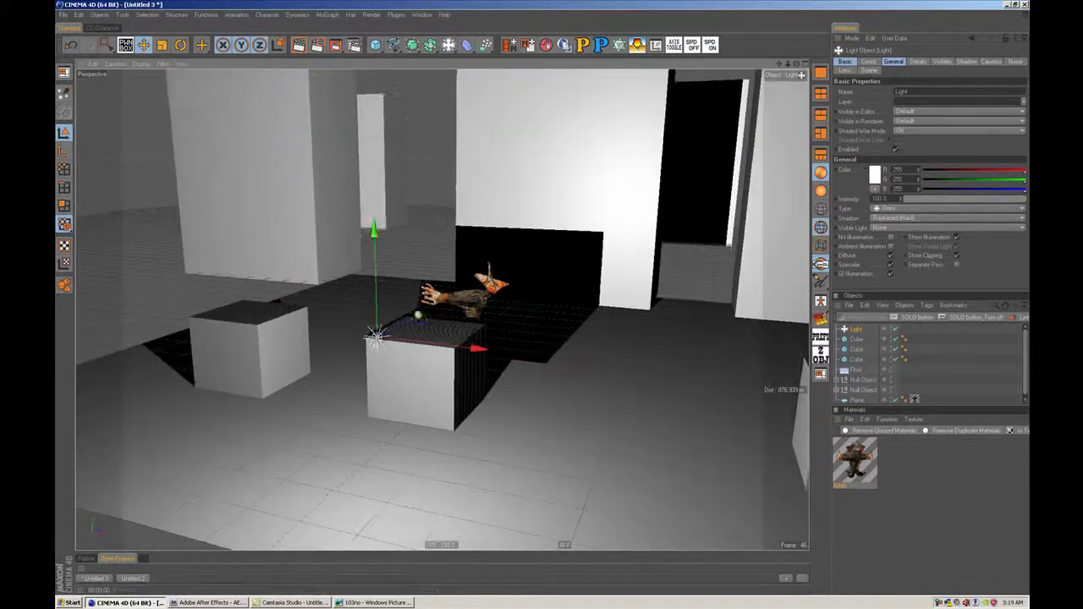
alt+drag(372, 337, 297, 348)
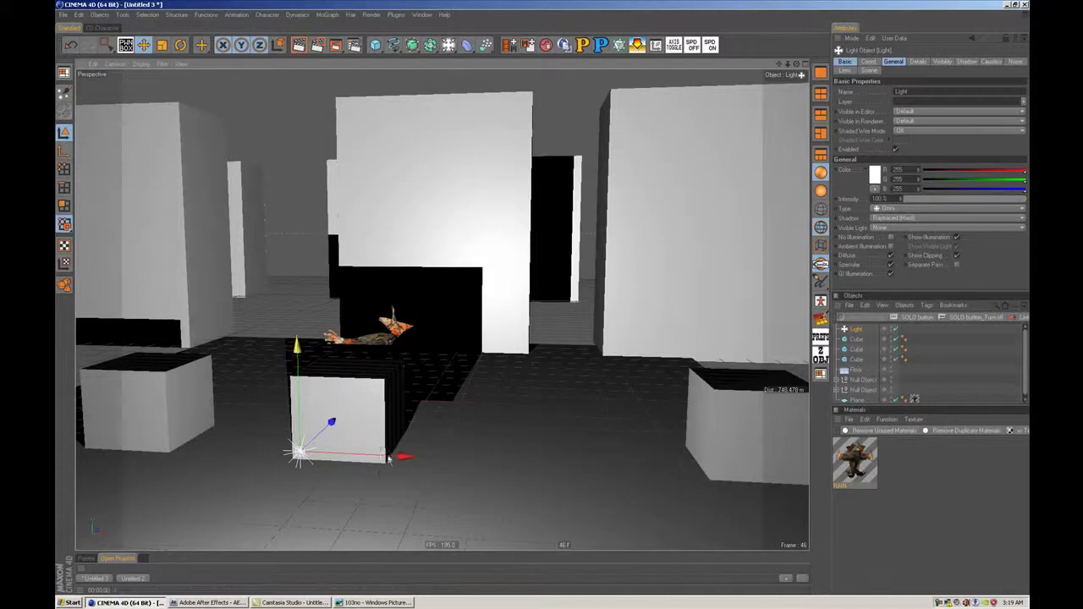
drag(406, 456, 290, 452)
Step: Render the perspective view from a closer angle to check the shadow the puppet casts on the buildings
alt+drag(479, 423, 499, 408)
alt+right_drag(499, 408, 546, 401)
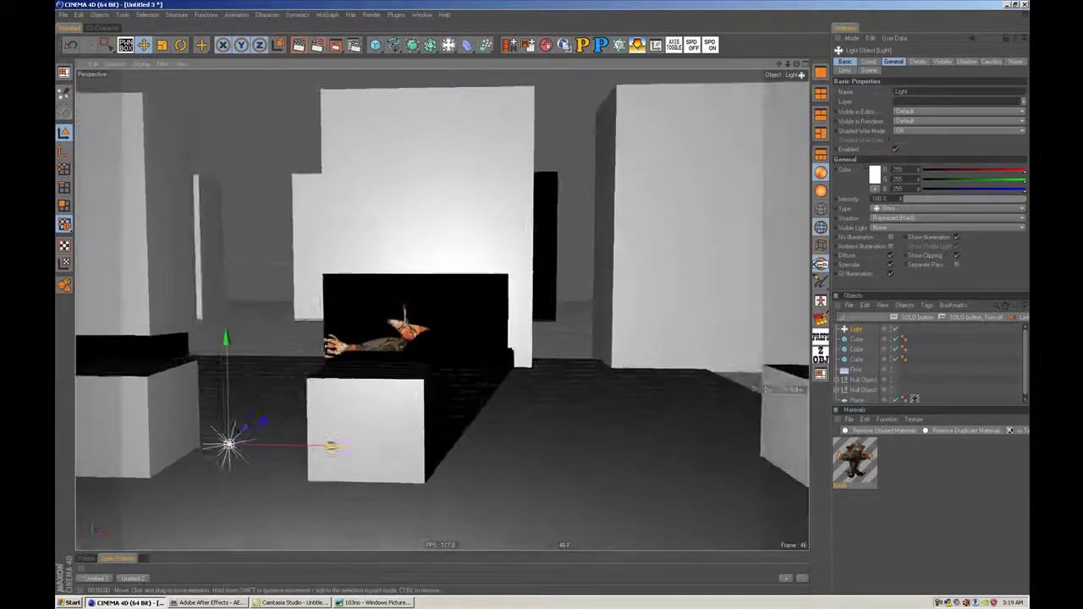
alt+drag(508, 407, 482, 408)
key(ctrl+r)
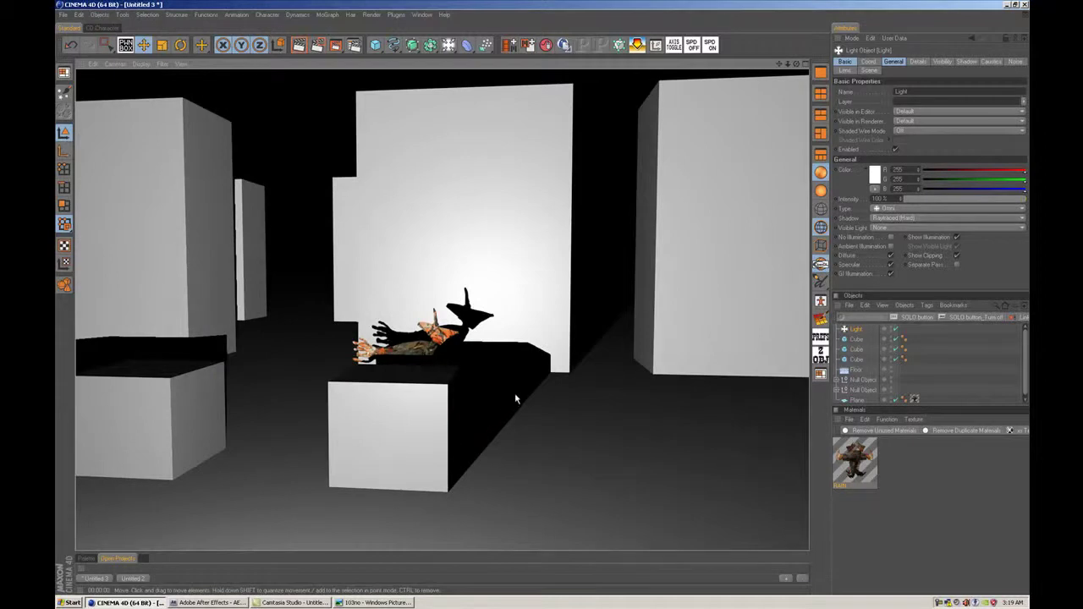
alt+right_drag(556, 394, 600, 394)
alt+drag(557, 394, 584, 364)
alt+middle_drag(517, 409, 529, 364)
alt+drag(517, 409, 515, 432)
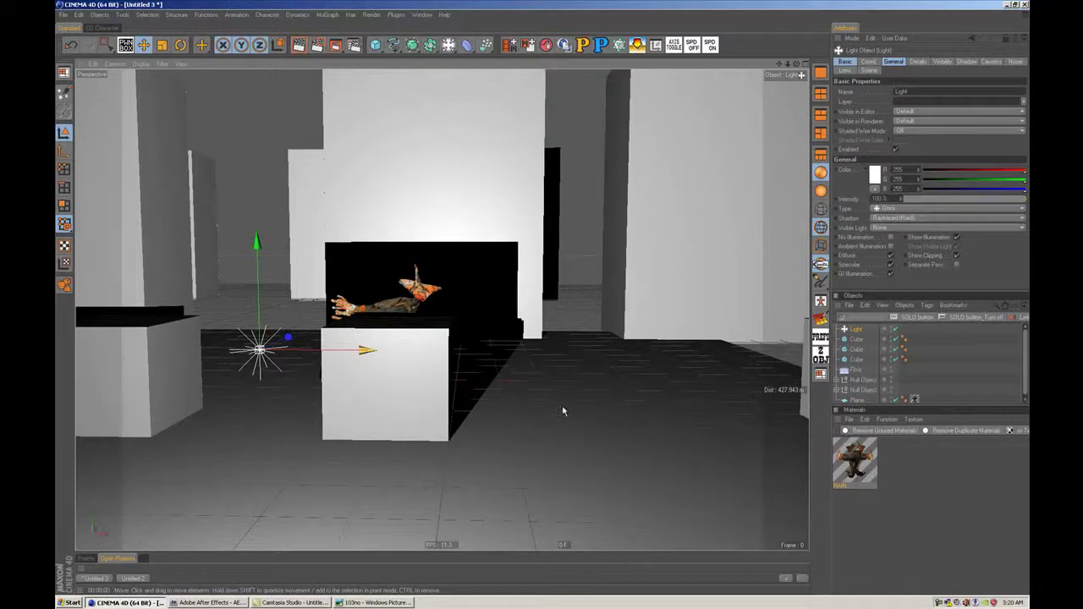
Step: Switch to the animation layout, maximize the perspective view and enlarge it above the timeline
click(804, 64)
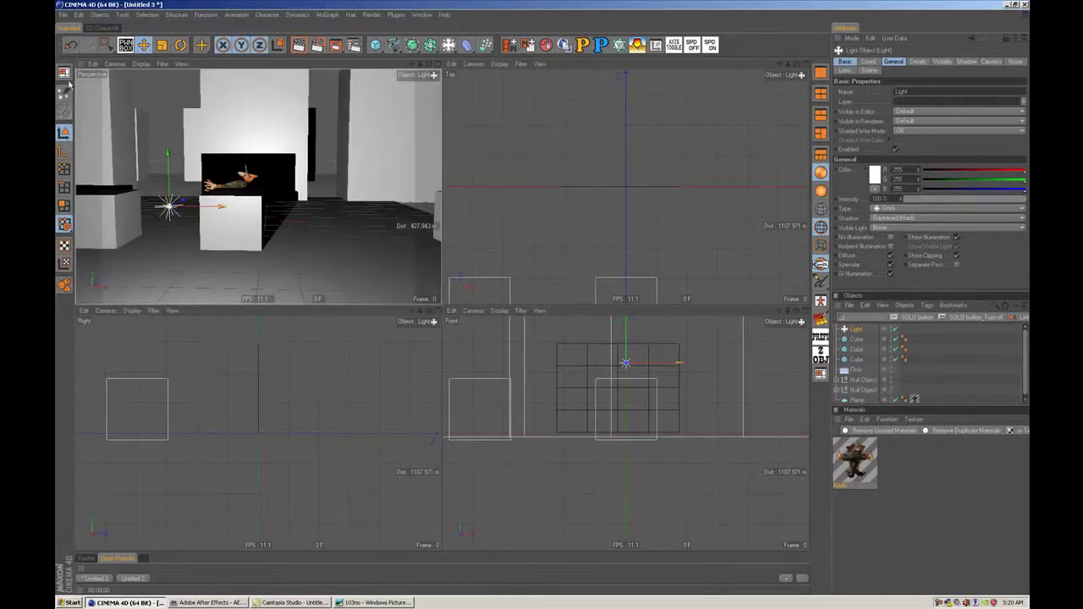
click(64, 74)
click(98, 84)
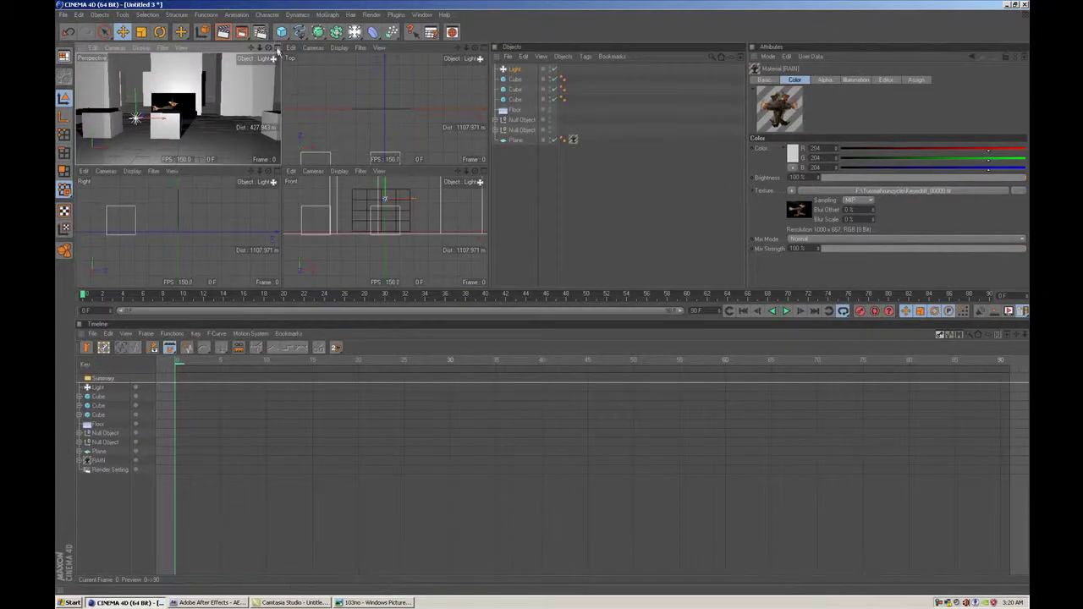
click(273, 48)
drag(345, 289, 349, 378)
drag(490, 287, 529, 287)
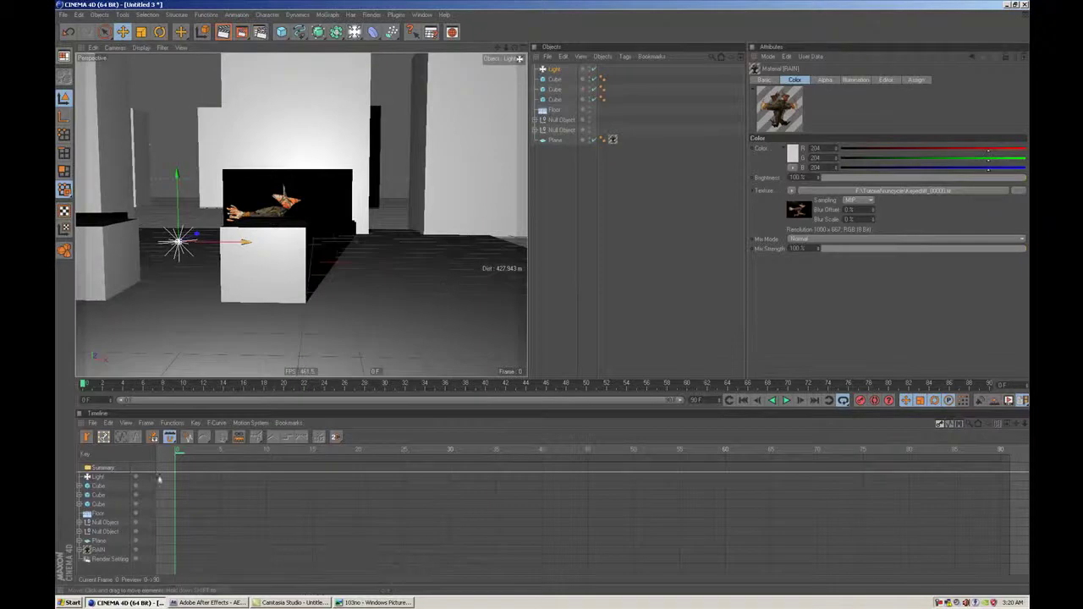
drag(318, 389, 614, 394)
Step: Move the puppet plane along X to the far left of the scene and record a keyframe at frame 0
alt+right_drag(404, 223, 314, 226)
click(554, 140)
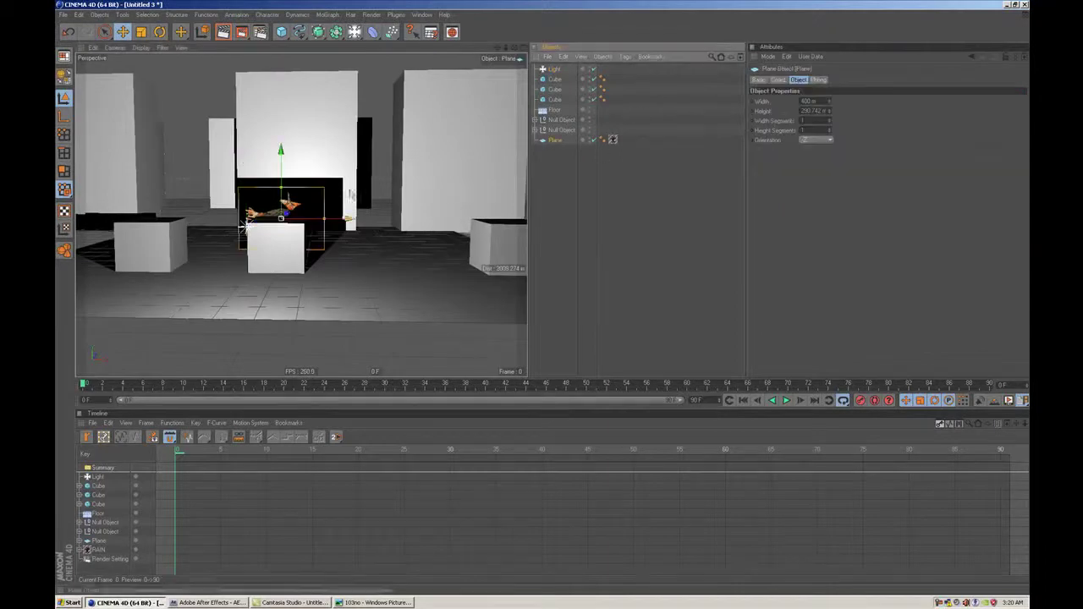
drag(347, 223, 84, 218)
click(859, 400)
Step: At frame 90, move the puppet plane along X past the right-hand cube and record a second keyframe
drag(83, 386, 233, 387)
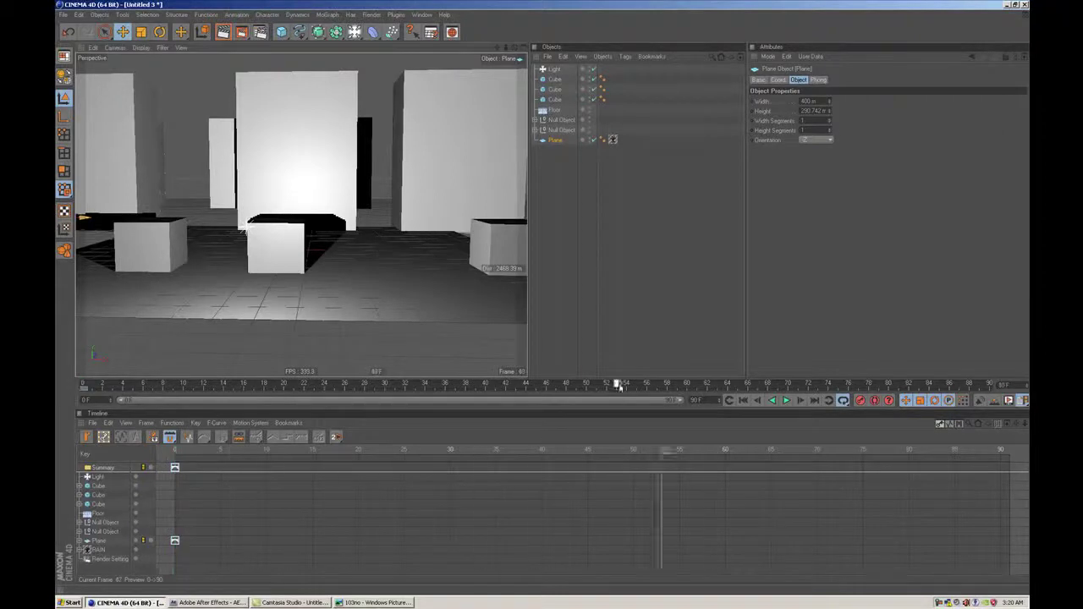
scroll(358, 241, down, 1)
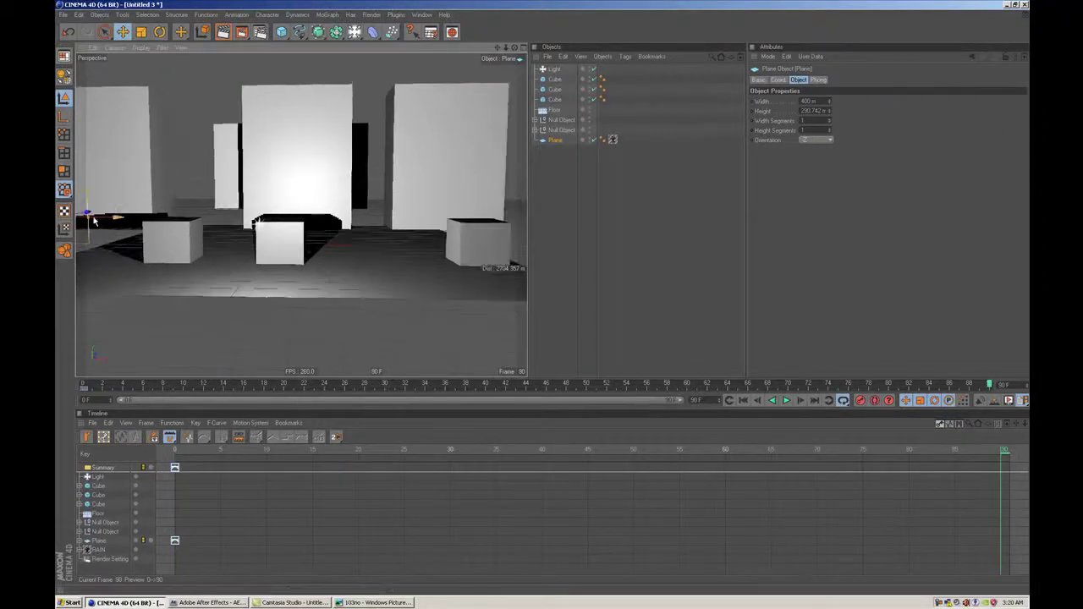
drag(108, 221, 592, 220)
drag(505, 262, 505, 261)
click(876, 401)
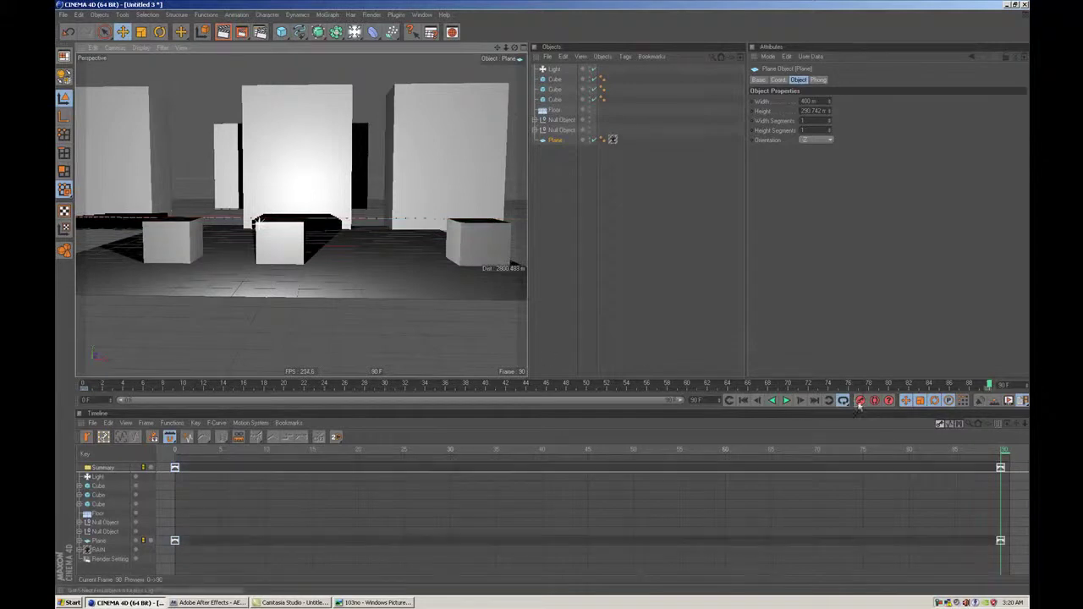
Step: Play the plane's animation from the start and render the view at frame 51 to check the puppet's shadow
click(744, 402)
scroll(185, 224, up, 3)
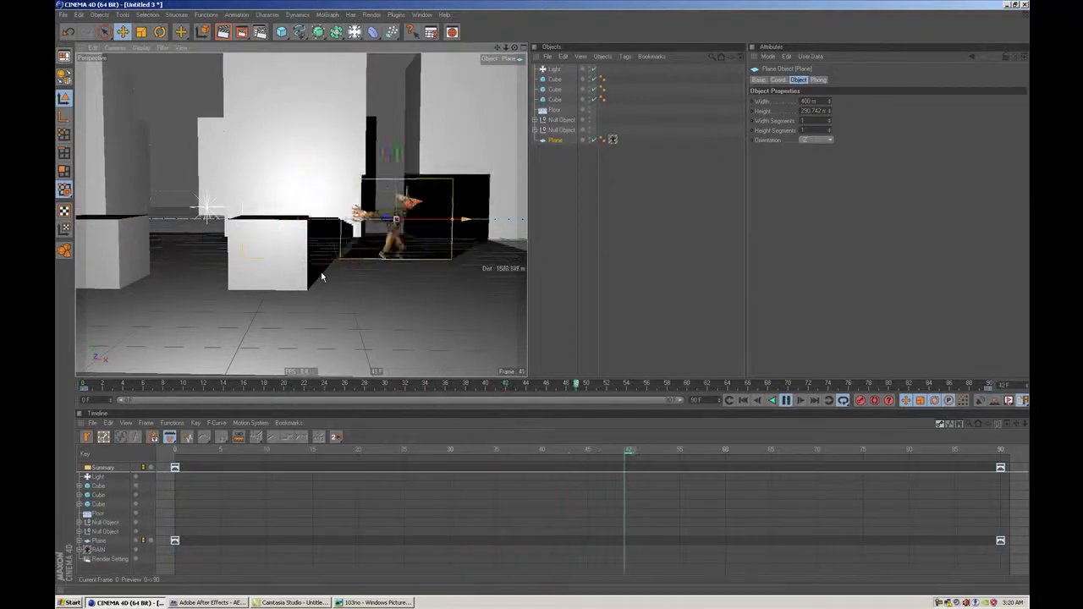
key(ctrl+r)
key(ctrl+r)
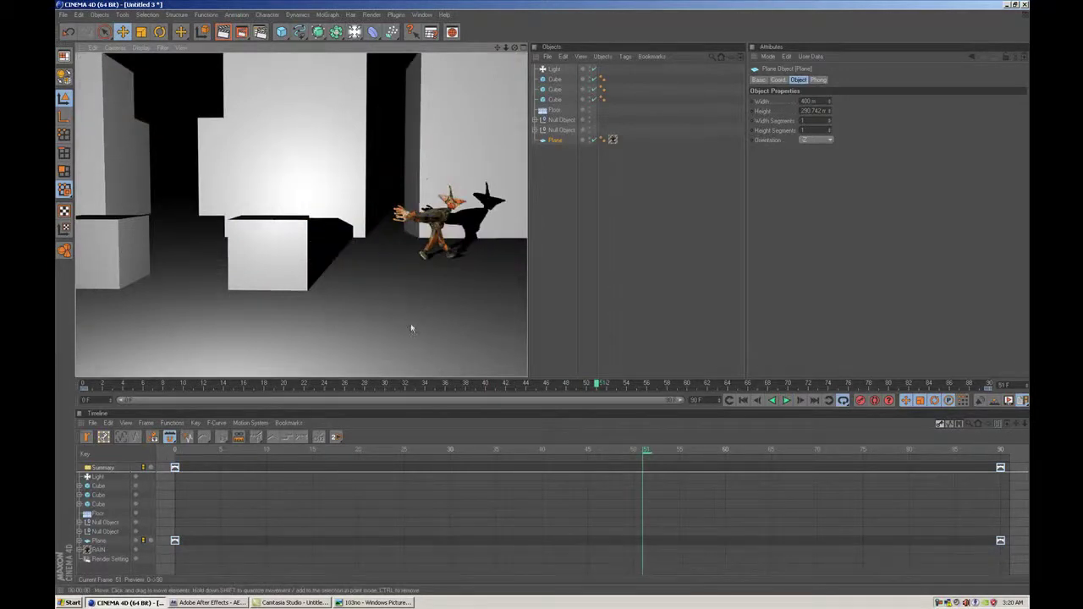
Step: Return to frame 0, add a Camera object with a focal length of 50 and view the scene through it
drag(591, 385, 59, 384)
scroll(302, 215, up, 2)
alt+drag(222, 226, 245, 274)
click(354, 32)
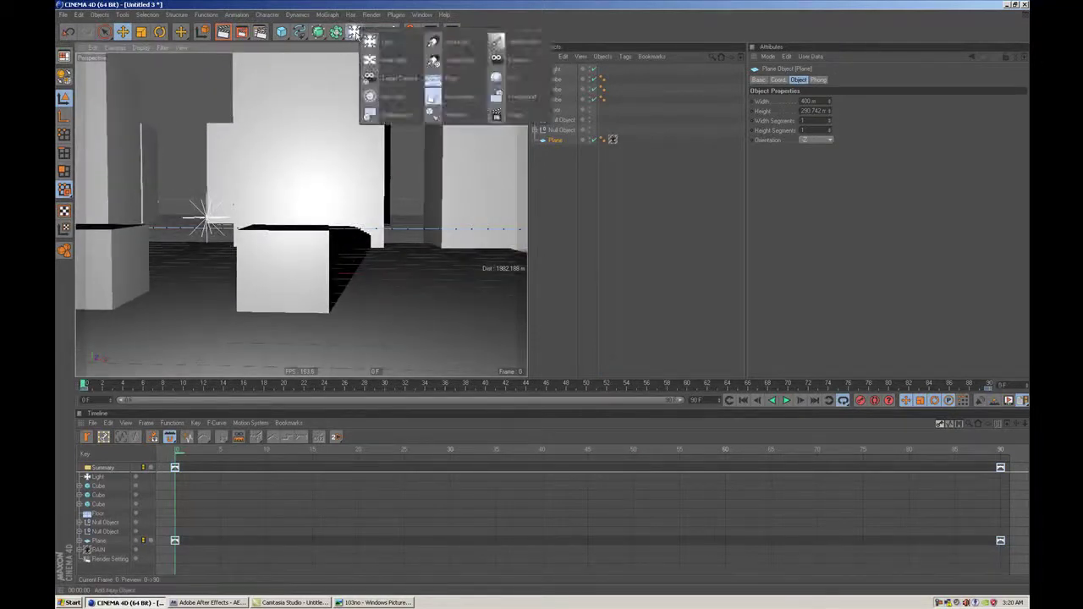
click(383, 40)
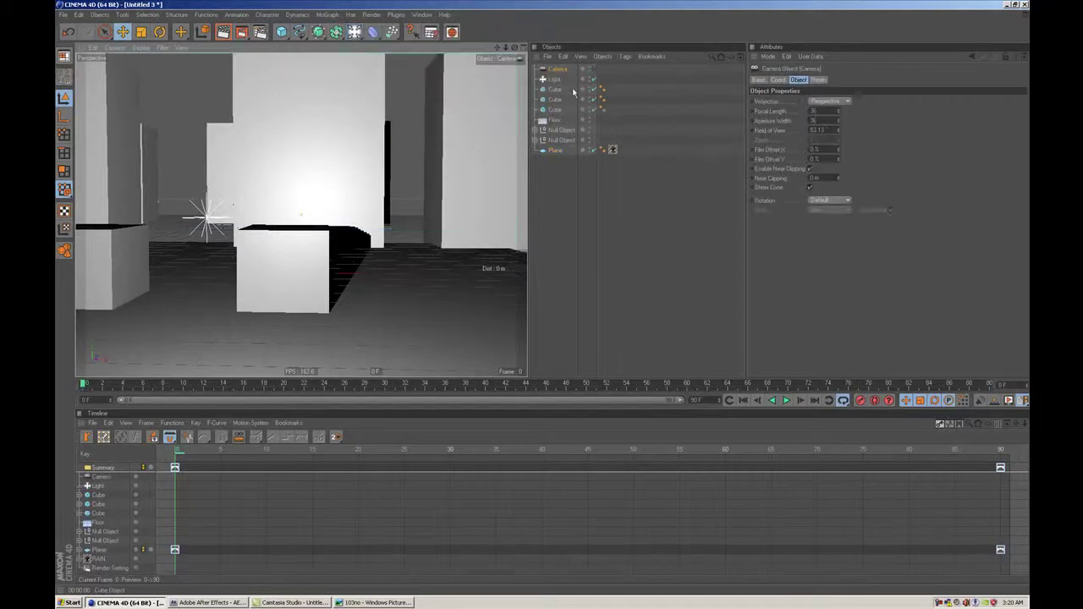
click(829, 111)
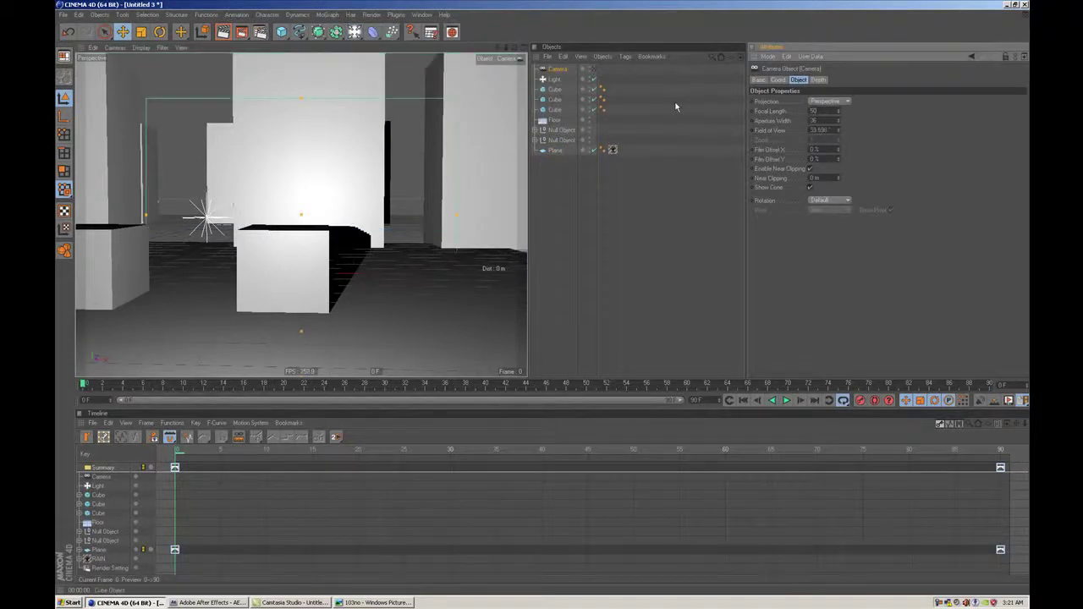
click(116, 48)
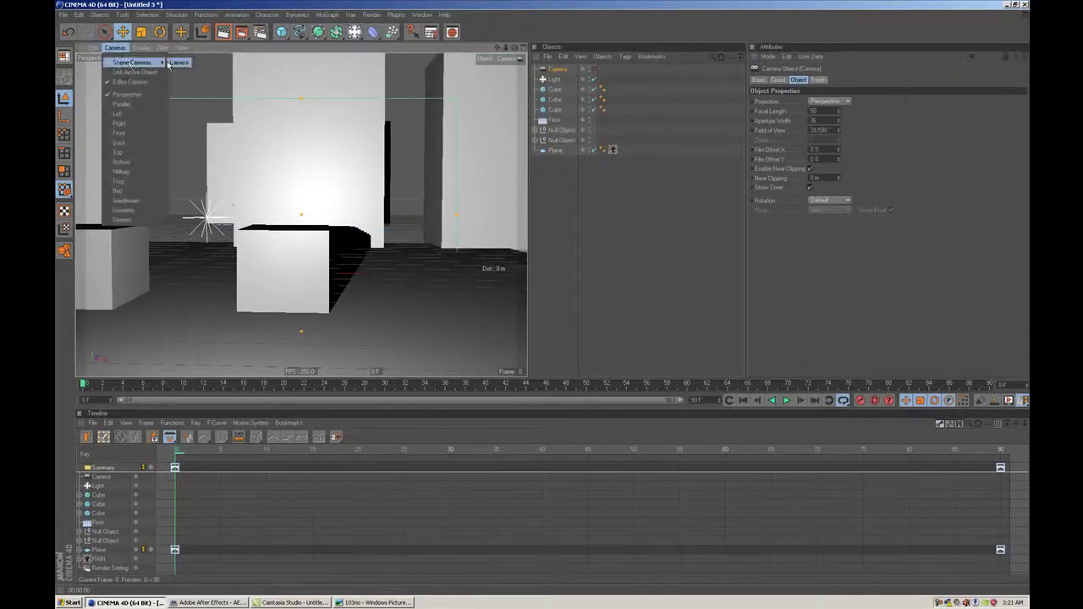
click(177, 62)
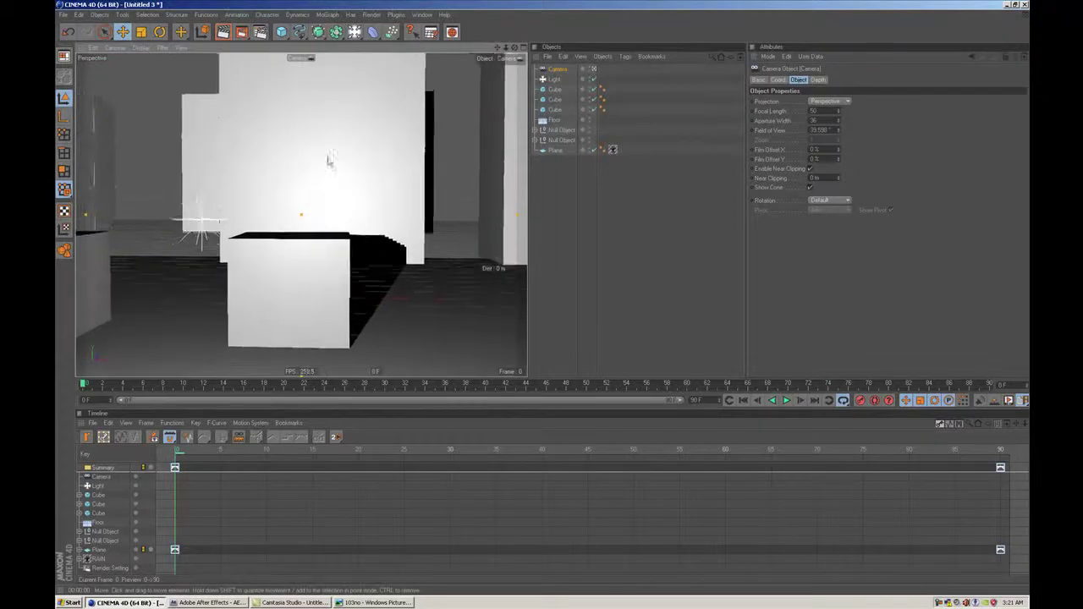
Step: Keyframe the camera framing the left foreground cube at frame 0 and the right foreground cube at frame 90
drag(514, 48, 417, 49)
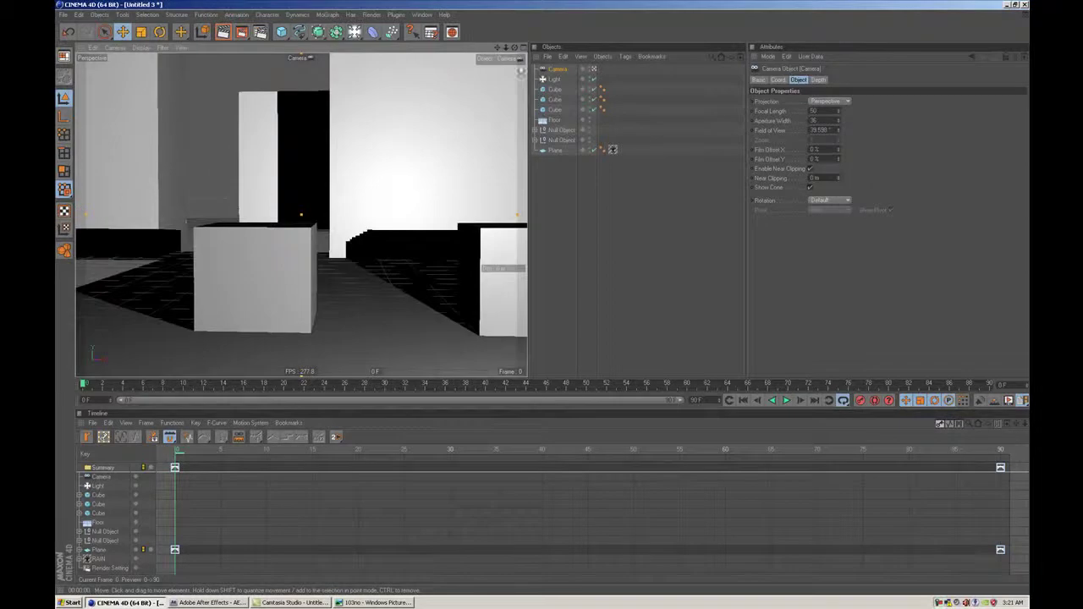
click(550, 69)
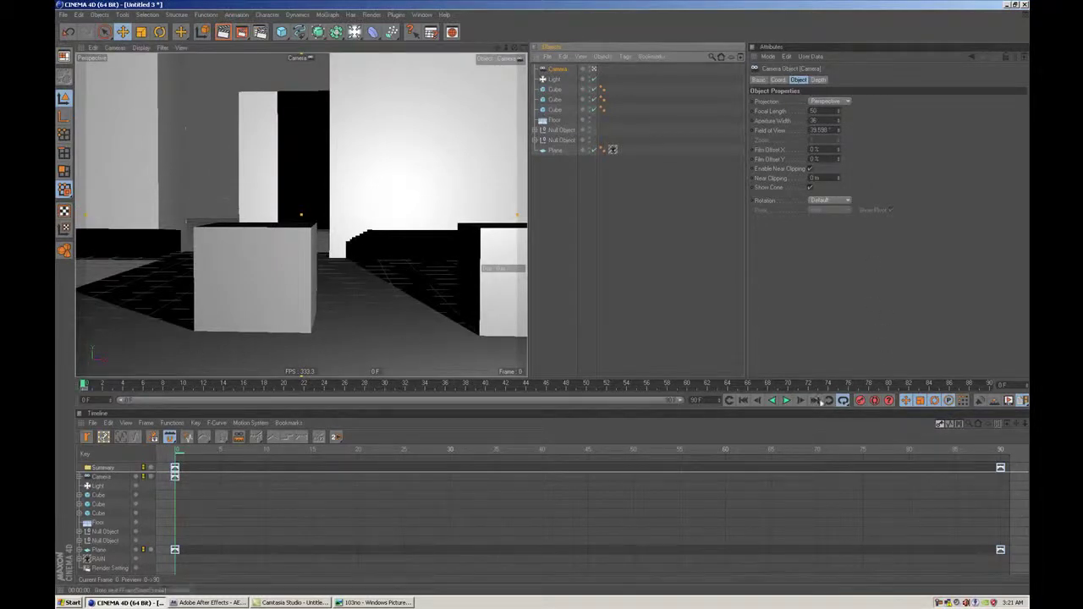
click(817, 401)
drag(314, 181, 110, 160)
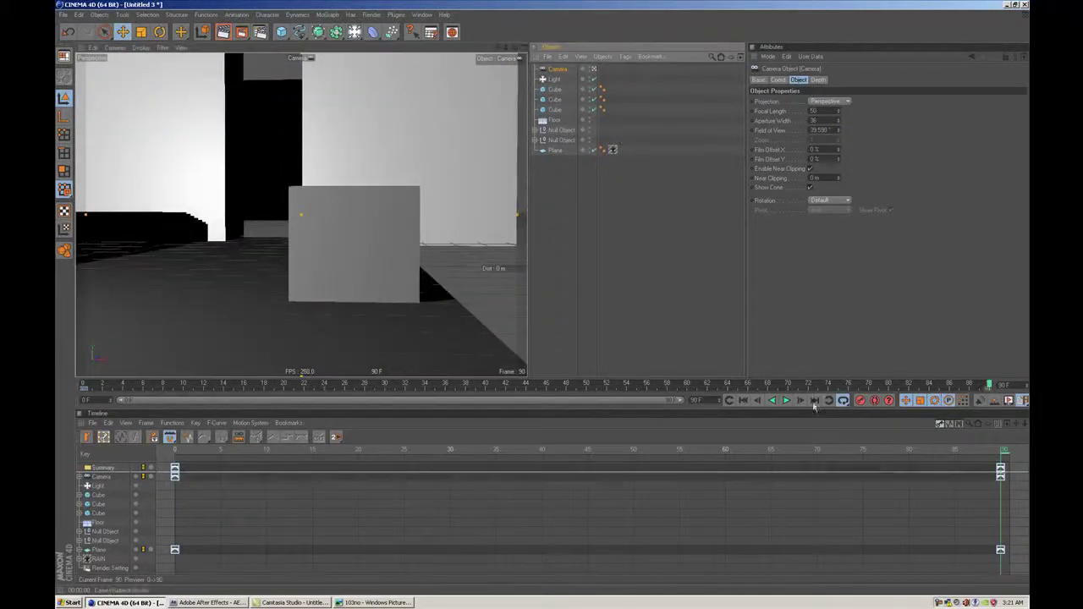
Step: Play back the camera move and scrub to frame 33 to examine the puppet walking behind the cubes
click(748, 401)
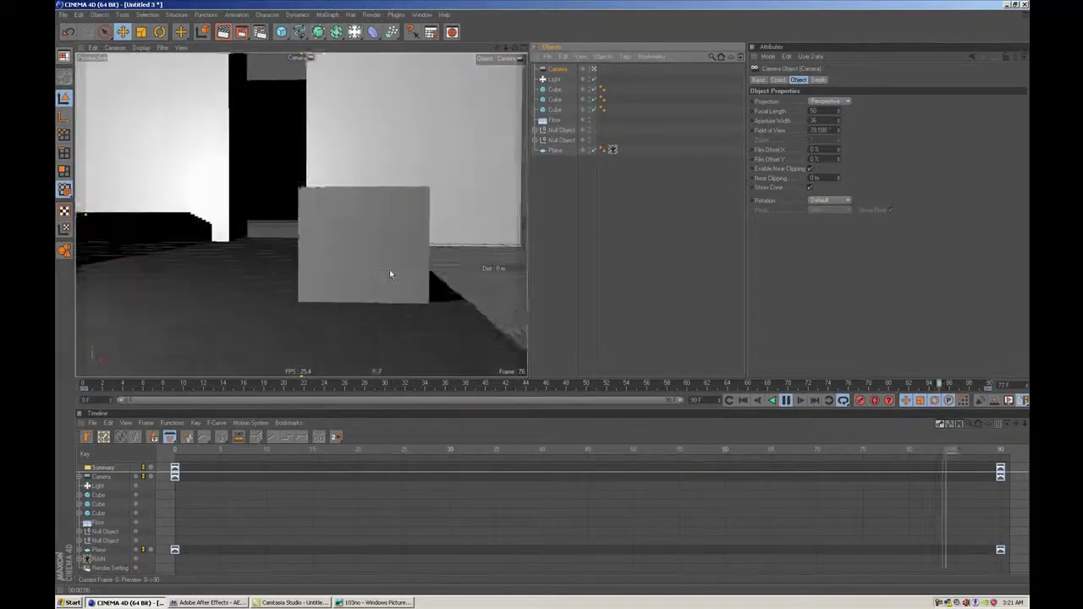
click(285, 385)
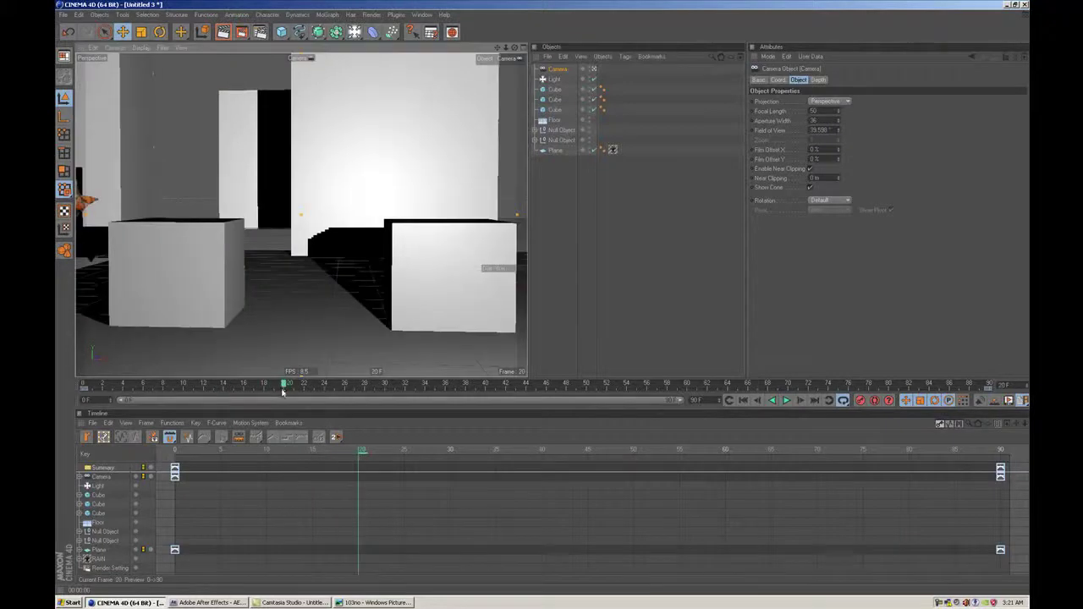
drag(284, 385, 414, 389)
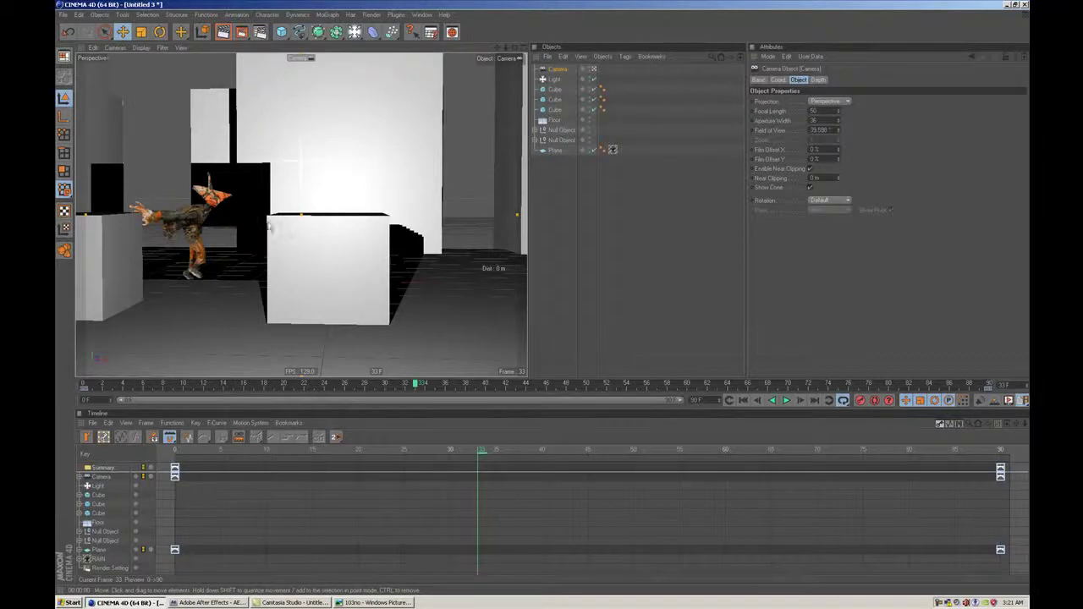
click(315, 280)
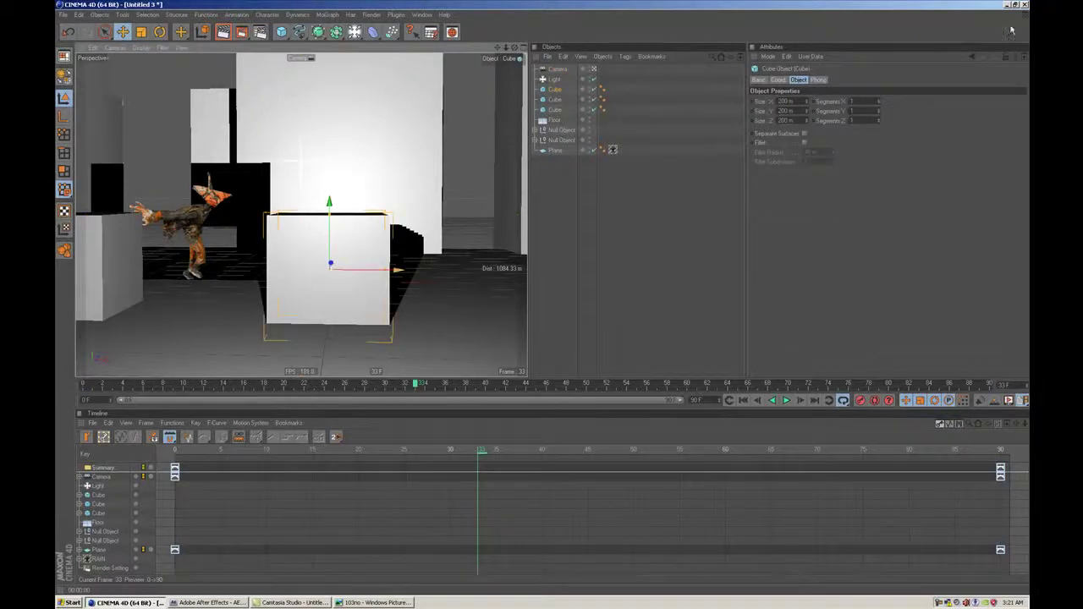
click(758, 403)
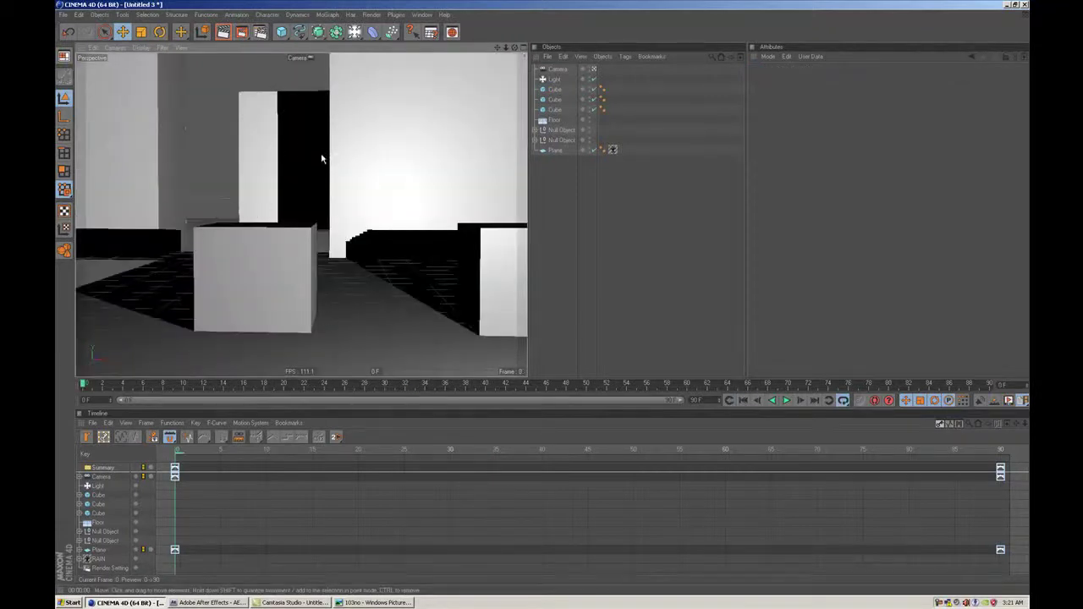
Step: Set the render output to the 800 x 600 screen preset with a frame range of All Frames
click(260, 32)
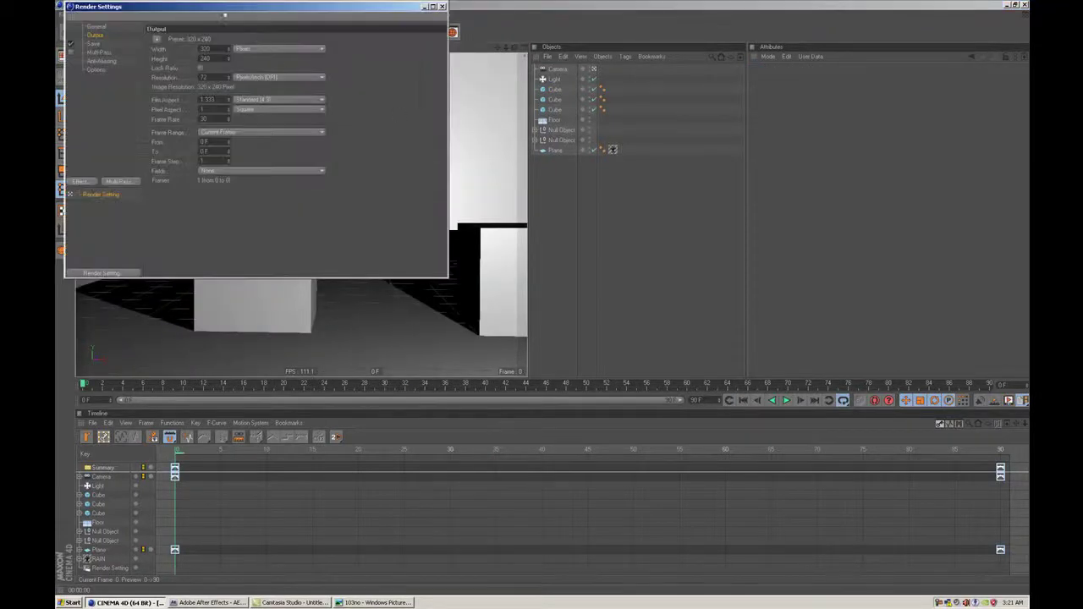
drag(218, 12, 579, 131)
click(517, 164)
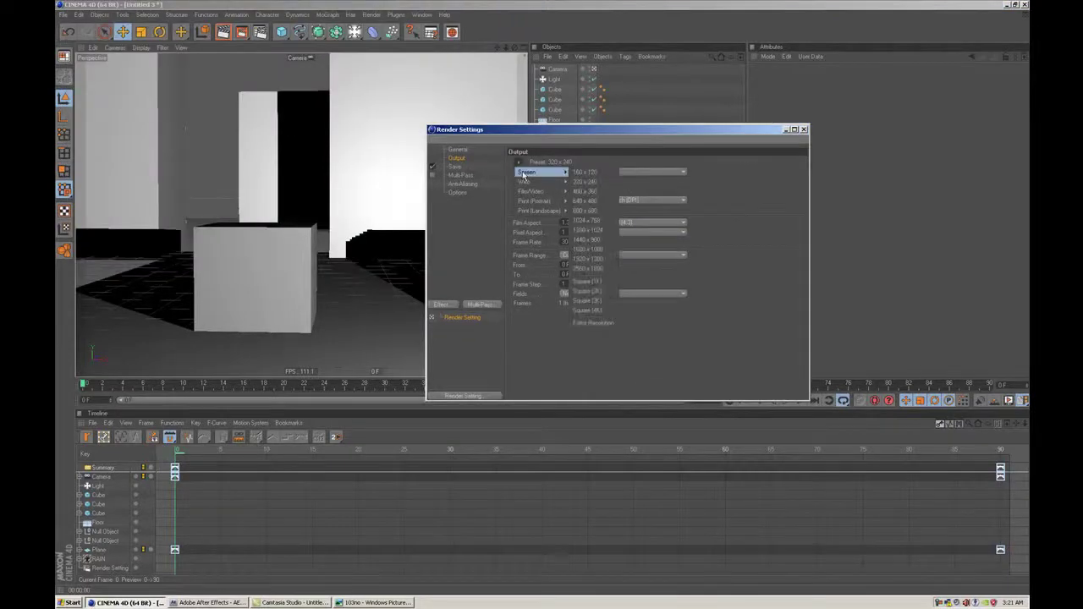
click(582, 211)
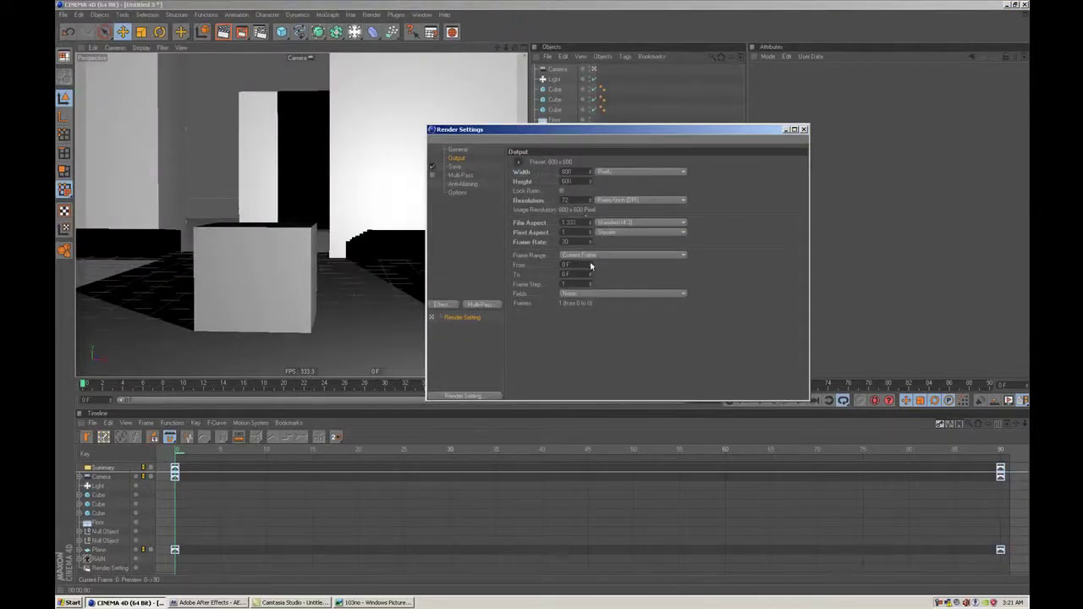
click(593, 254)
click(575, 273)
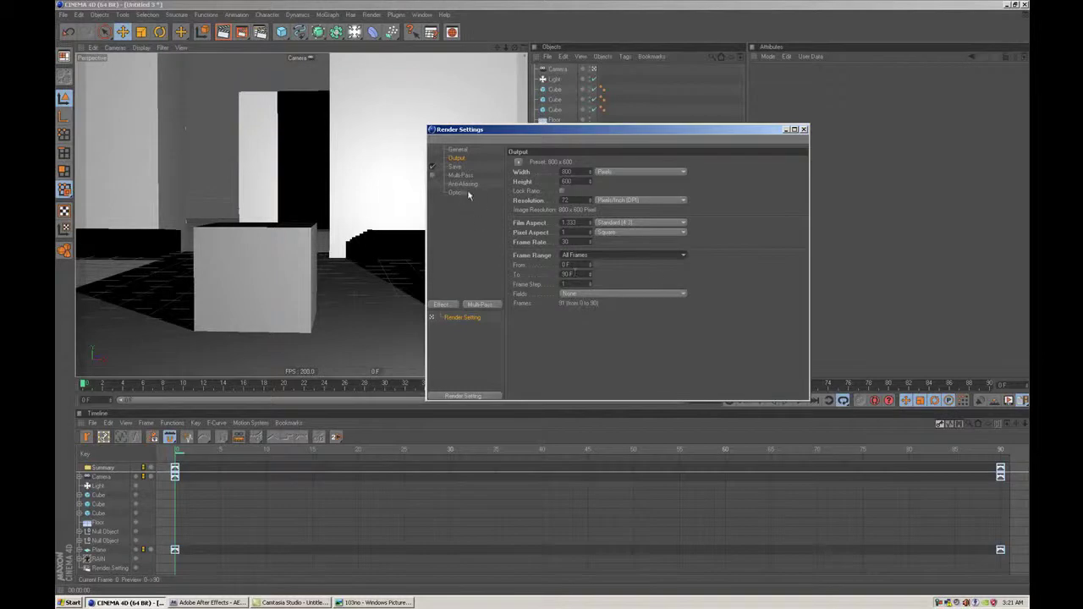
Step: Set the render to save as JPEG under the file name OVERRRRR in the render folder and close the settings
click(455, 167)
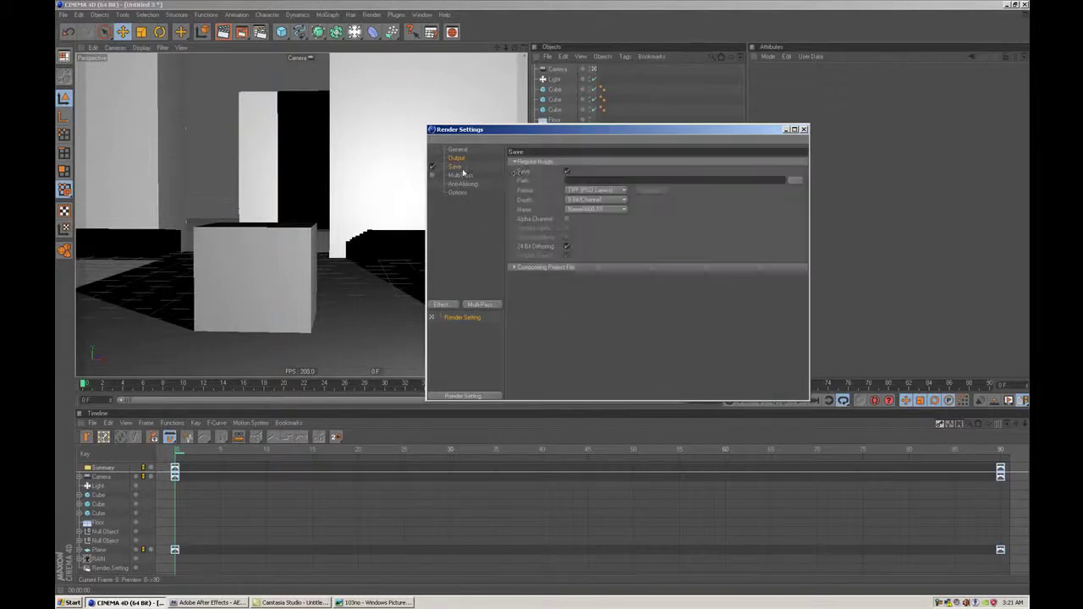
click(590, 190)
click(588, 229)
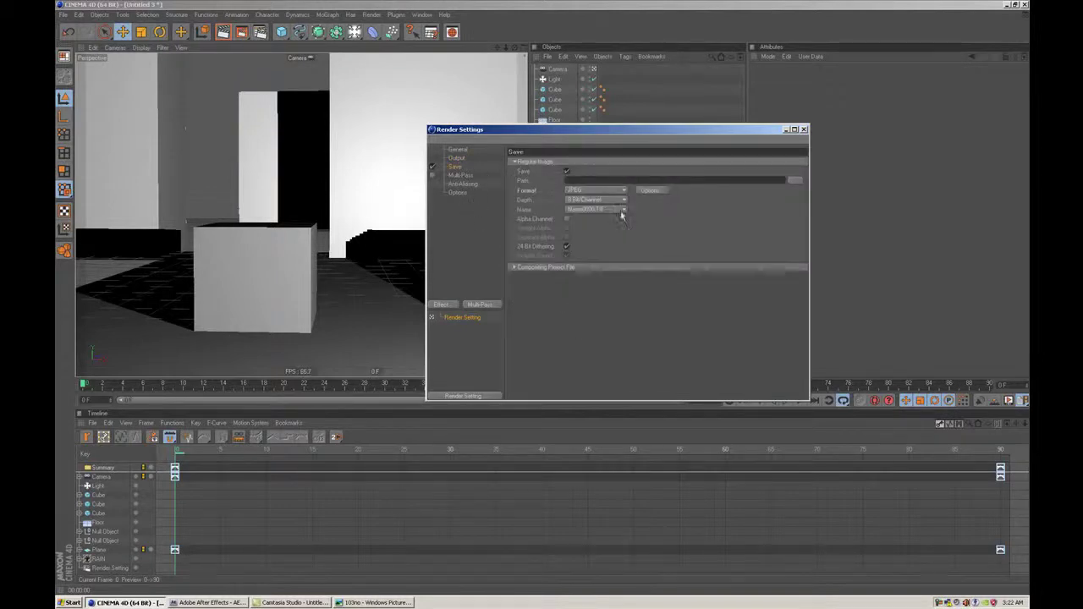
click(794, 180)
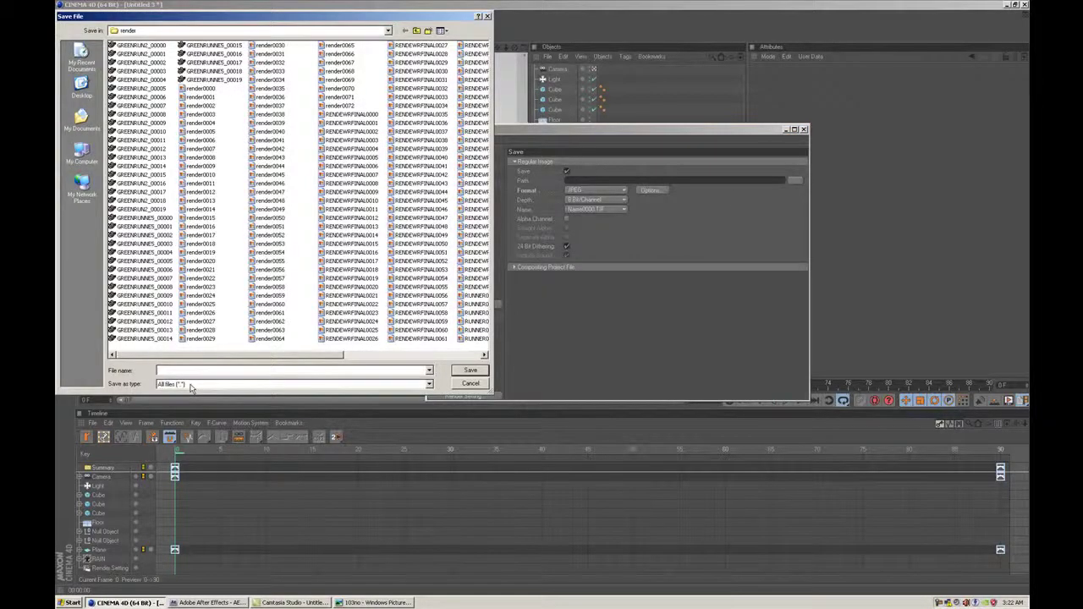
text(OVERRRRH)
key(Return)
click(804, 130)
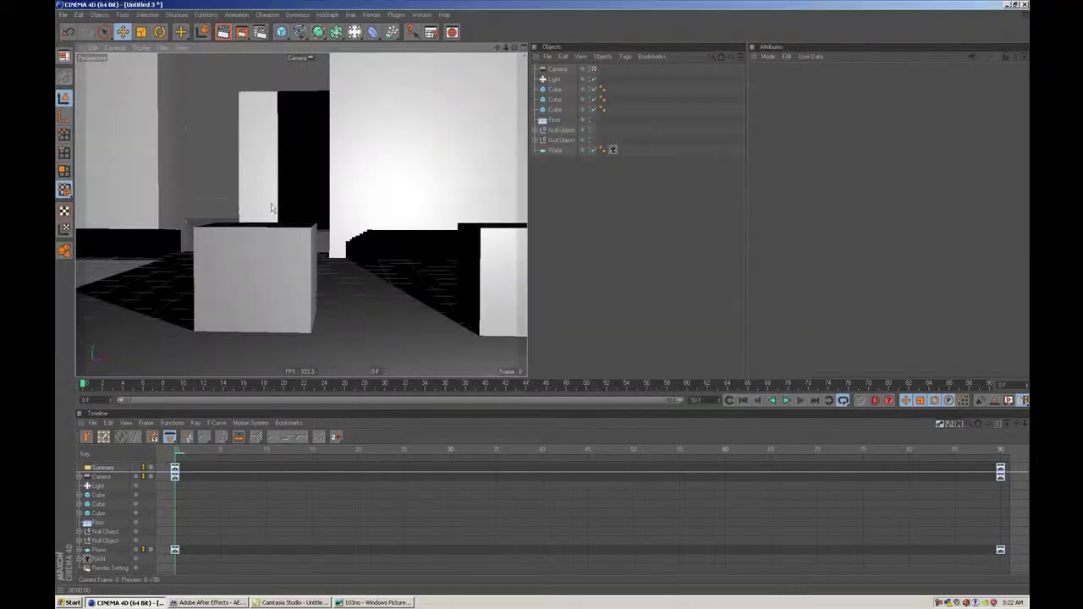
Step: Render the animation to the picture viewer, enlarge the window to watch the frames, and close it when finished
key(shift+r)
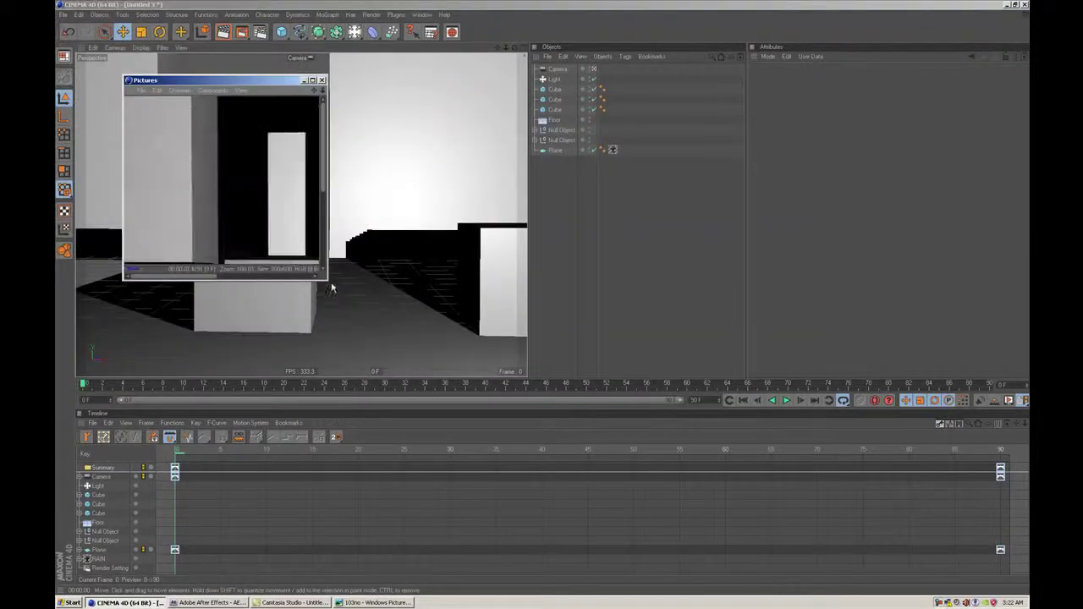
drag(326, 279, 674, 448)
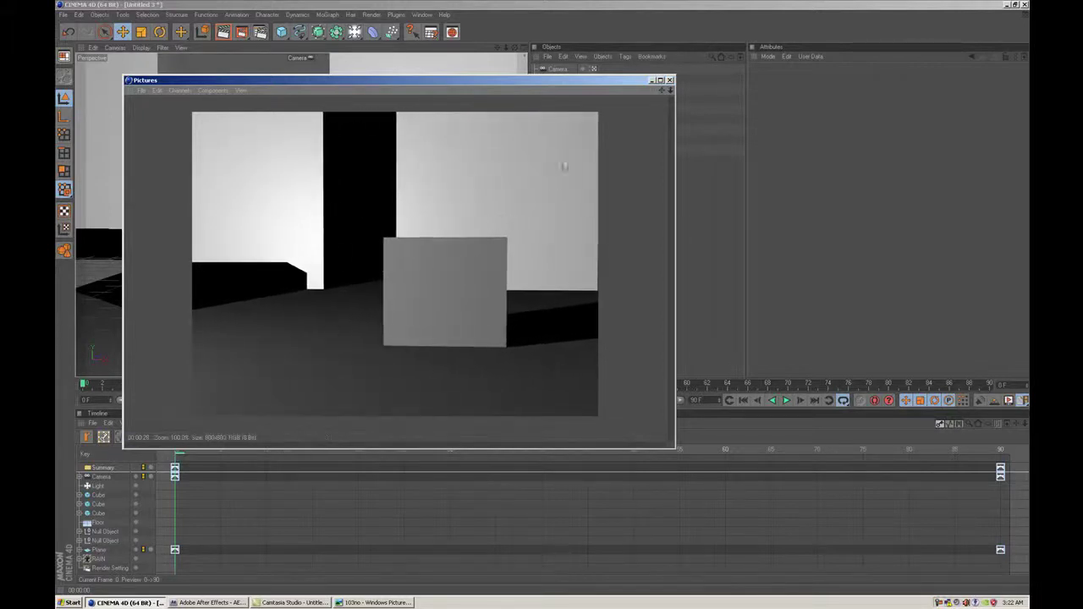
click(669, 80)
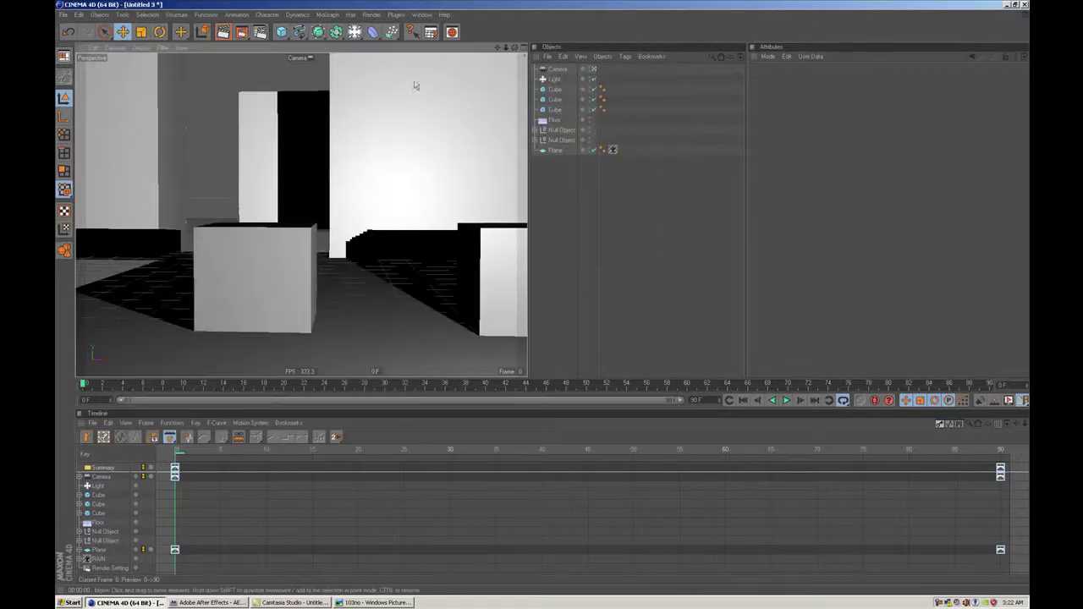
Step: Return the view to the editor camera, frame the running puppet, and select its plane
click(123, 48)
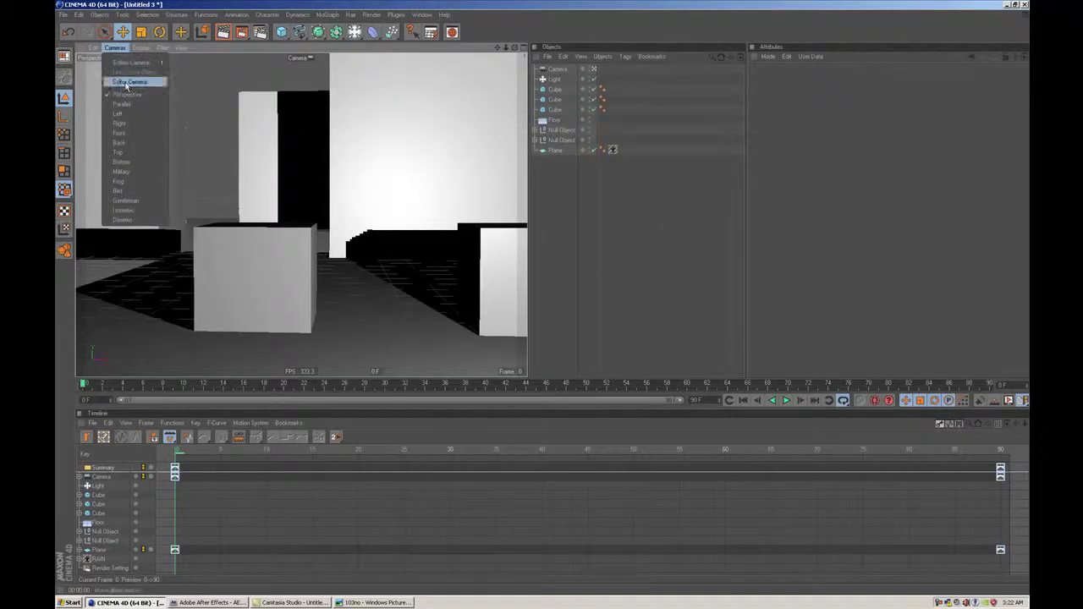
click(126, 84)
alt+drag(292, 182, 233, 207)
mouse_move(373, 220)
alt+mouse_down()
mouse_move(353, 220)
mouse_move(385, 220)
mouse_move(352, 226)
mouse_move(373, 227)
alt+mouse_up()
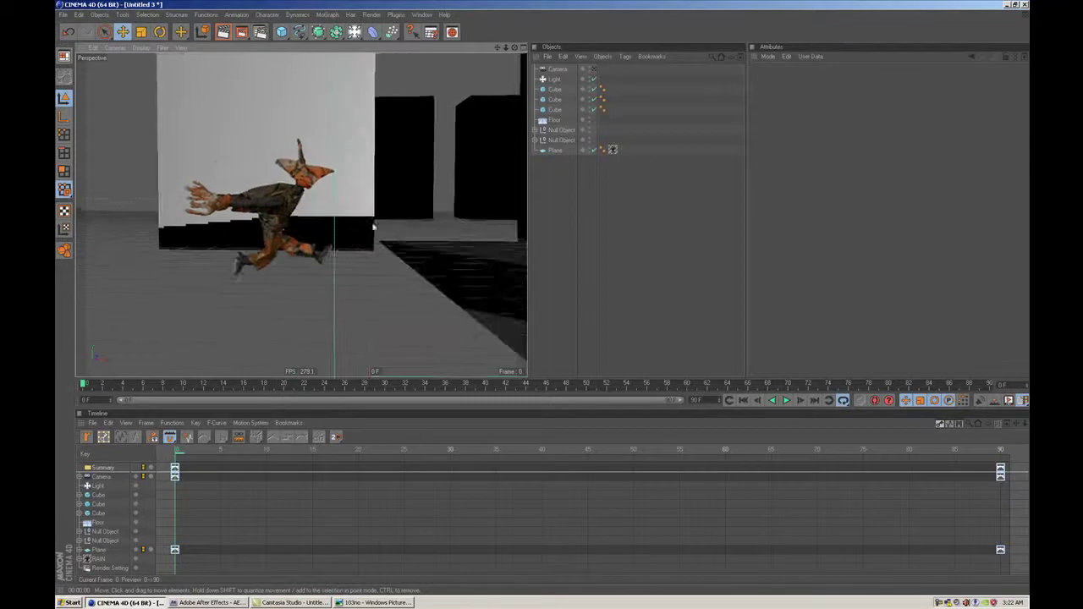
mouse_move(275, 223)
alt+mouse_down()
mouse_move(195, 245)
mouse_move(283, 211)
mouse_move(267, 214)
alt+mouse_up()
click(276, 218)
Step: Examine the selected puppet plane from several angles and distances against the cubes and floor
alt+middle_drag(295, 240, 342, 210)
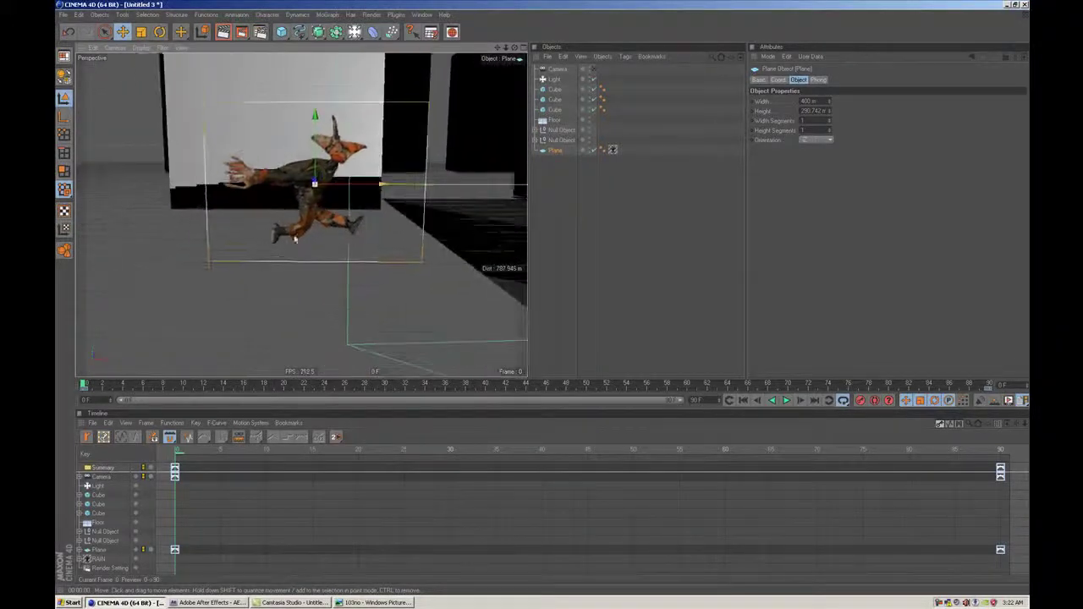
alt+right_drag(276, 248, 328, 249)
alt+drag(295, 240, 295, 239)
alt+middle_drag(372, 286, 364, 257)
alt+right_drag(357, 261, 388, 261)
alt+middle_drag(387, 260, 376, 262)
alt+right_drag(349, 256, 333, 246)
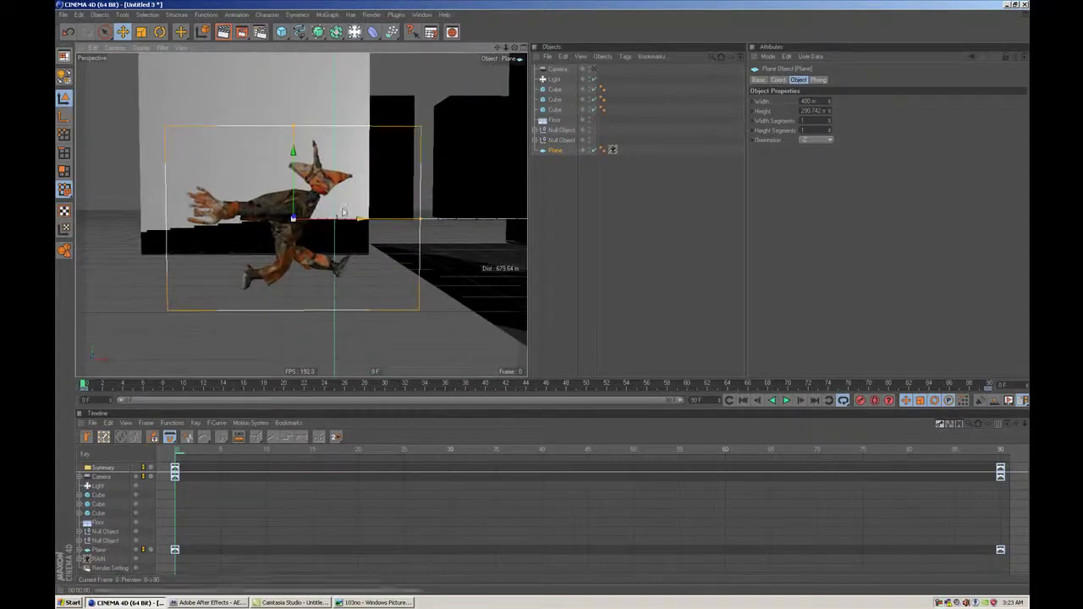
alt+middle_drag(407, 196, 344, 211)
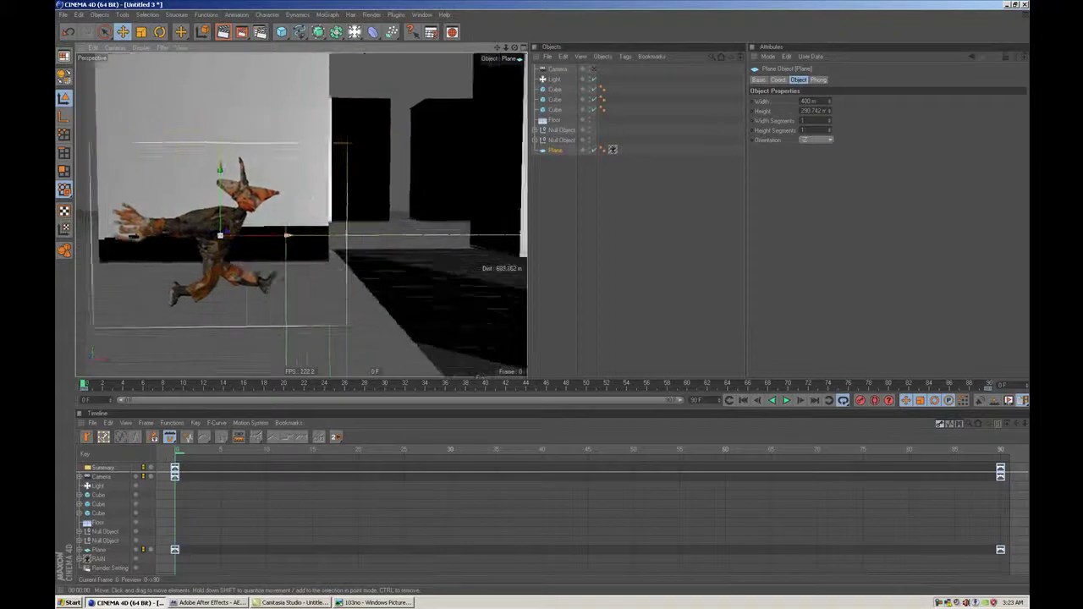
alt+drag(344, 211, 310, 225)
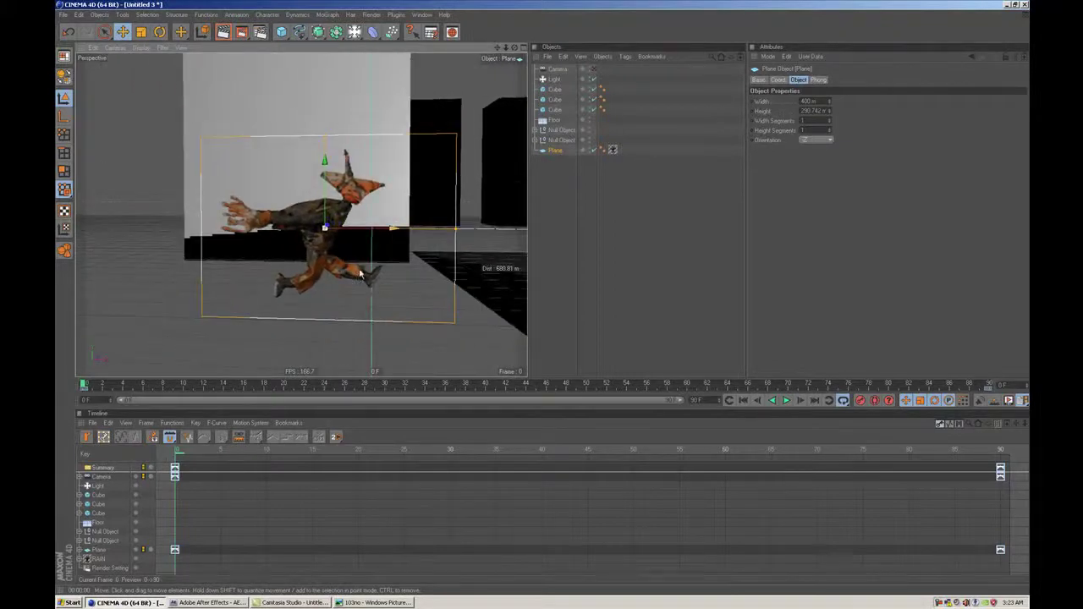
alt+drag(358, 273, 367, 273)
alt+middle_drag(367, 272, 345, 272)
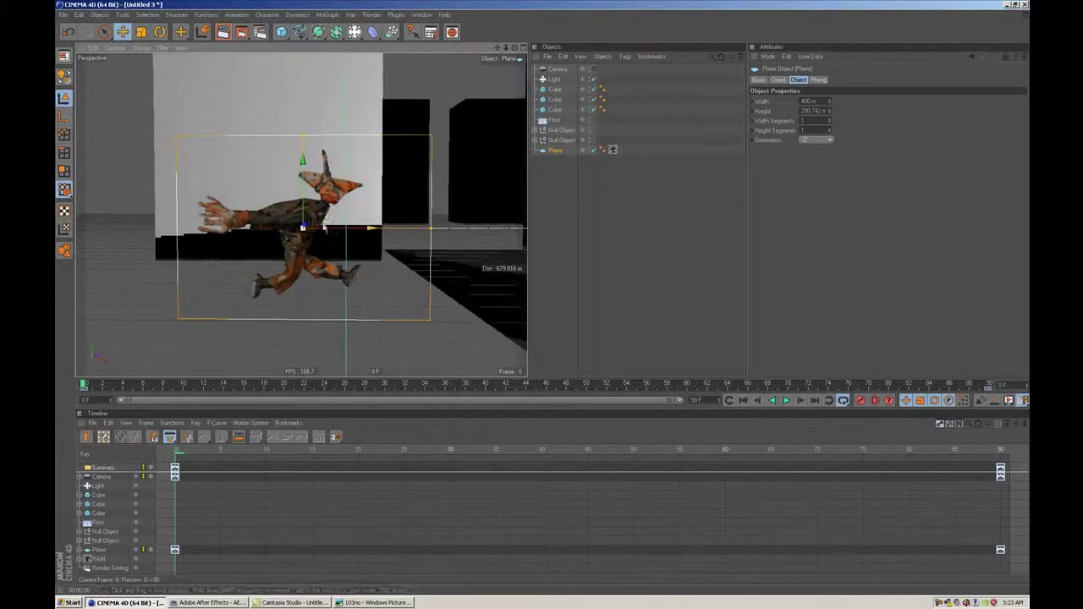
alt+drag(331, 236, 344, 263)
mouse_move(346, 260)
alt+middle_down()
mouse_move(356, 248)
mouse_move(346, 255)
alt+middle_up()
scroll(355, 247, up, 1)
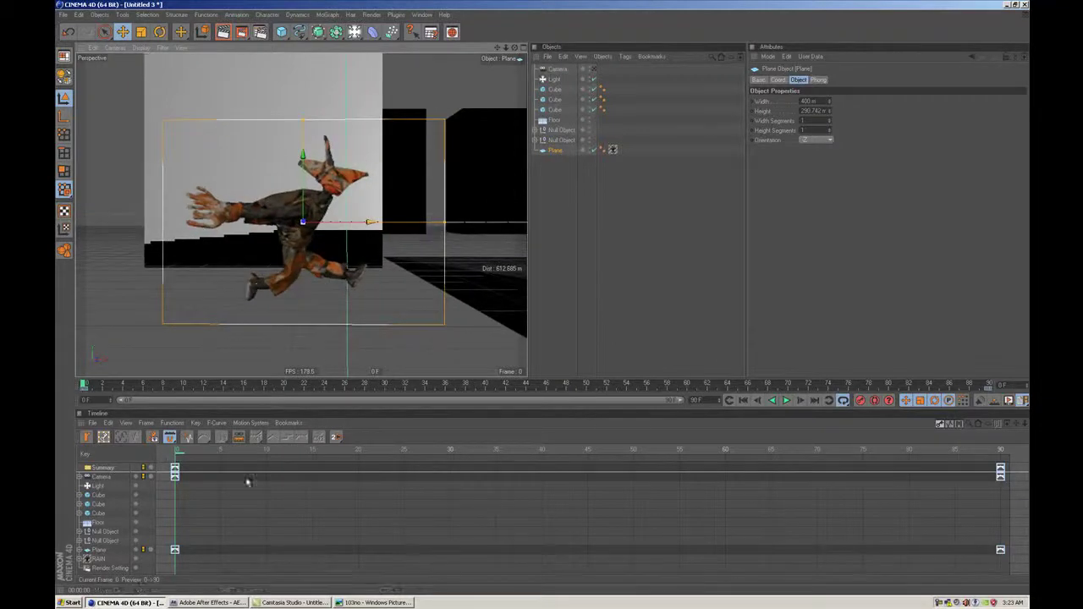
Step: Switch to After Effects and import the rendered OVERRRRR JPEG sequence from the render folder
click(135, 603)
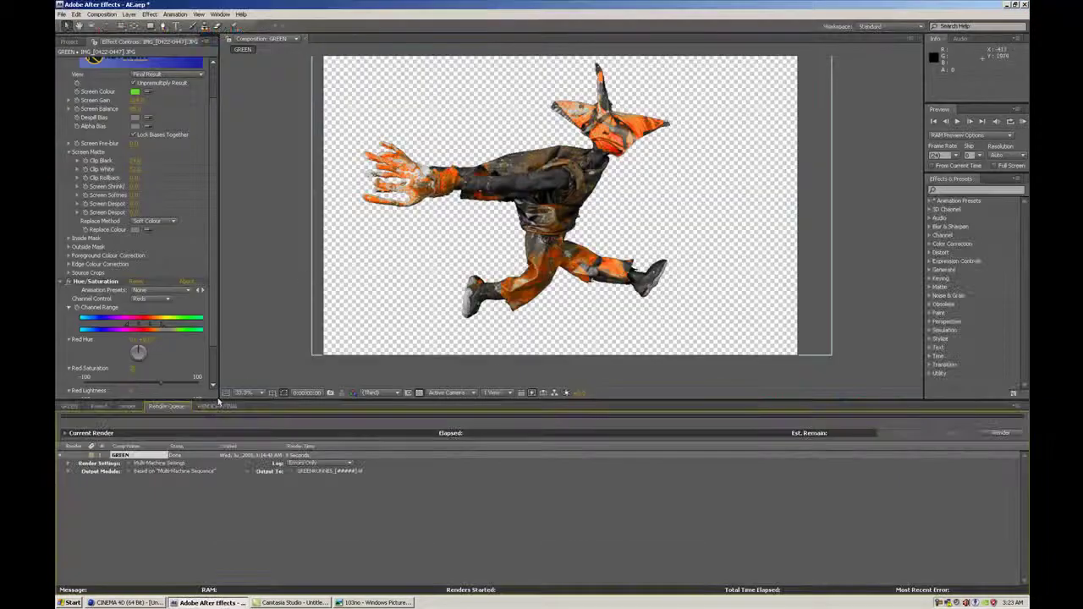
click(68, 42)
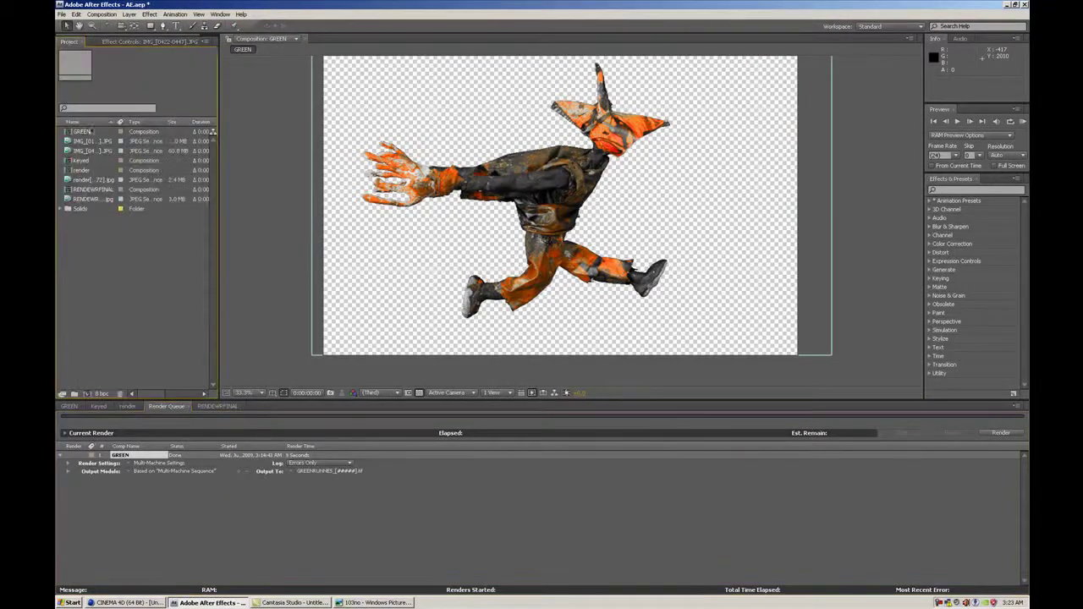
double_click(119, 280)
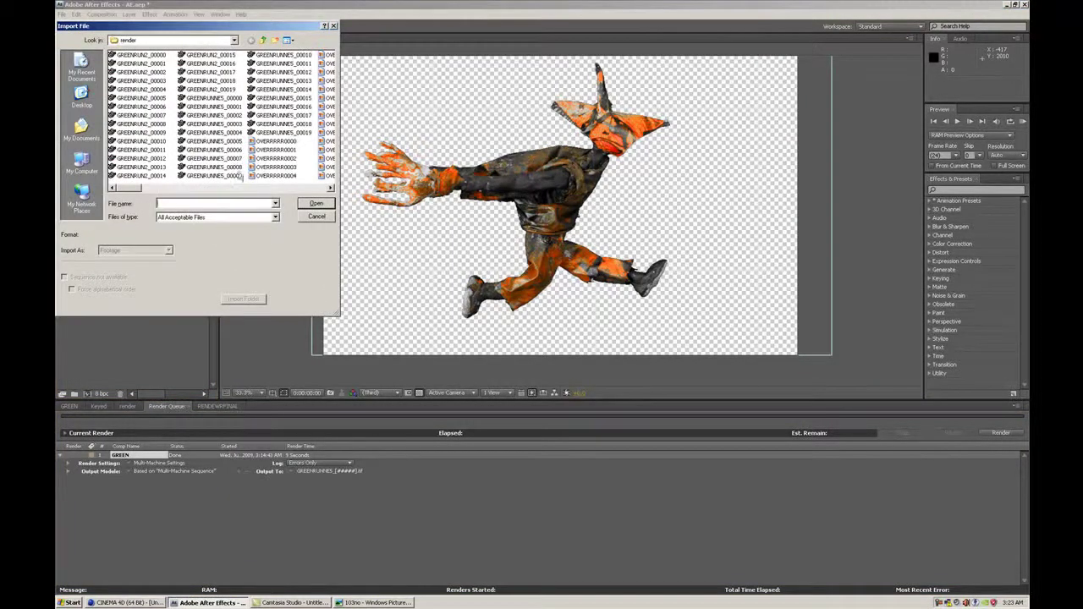
click(266, 141)
click(315, 203)
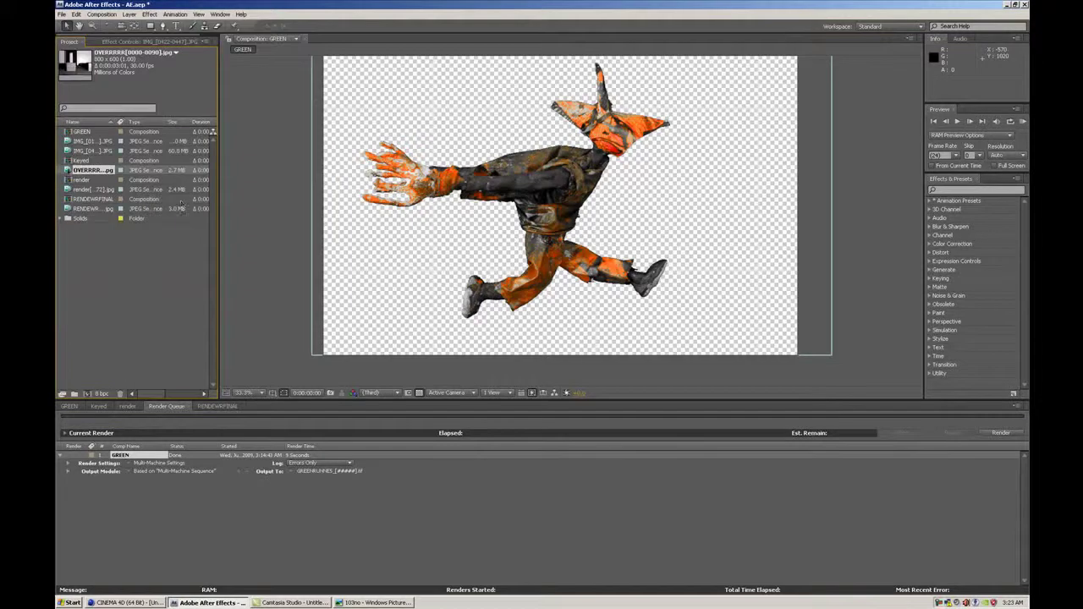
Step: Create a composition from the OVERRRRR sequence, RAM-preview it, and scrub to 0:00:01:24
drag(91, 404, 87, 393)
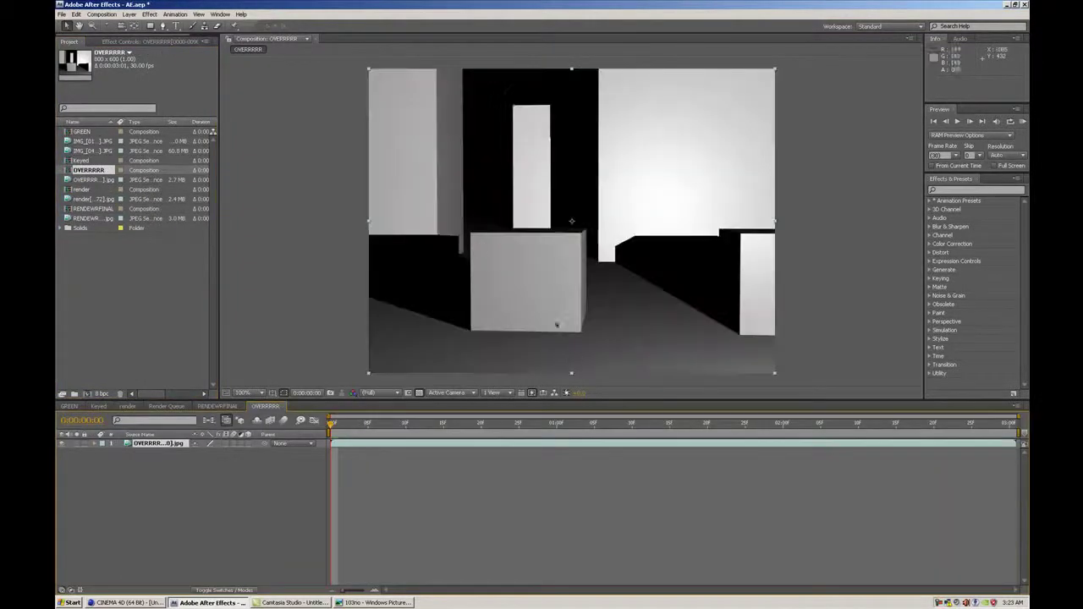
click(1023, 122)
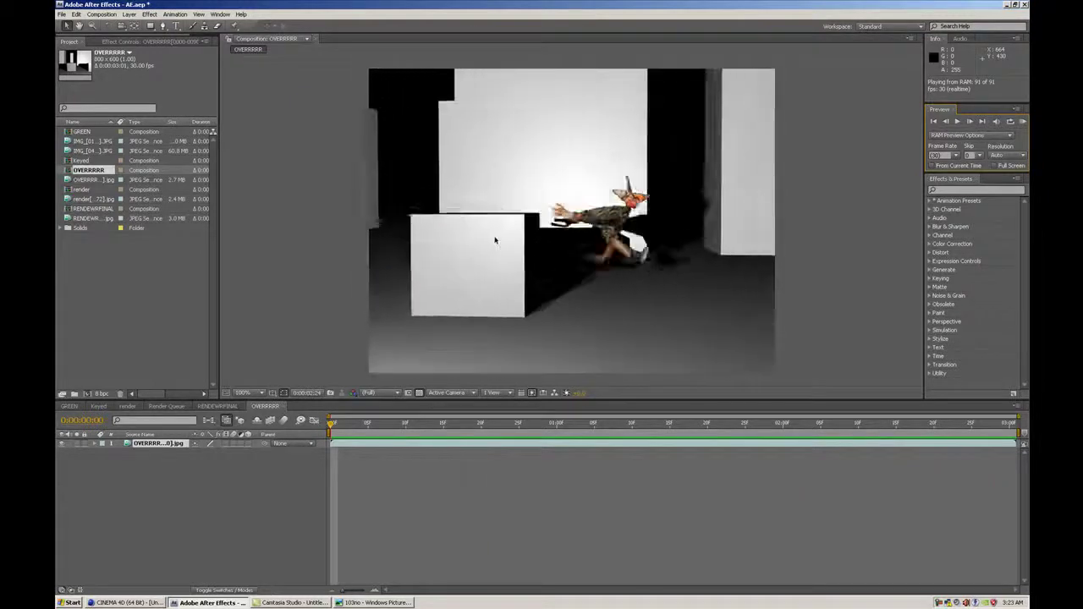
key(space)
drag(573, 416, 735, 429)
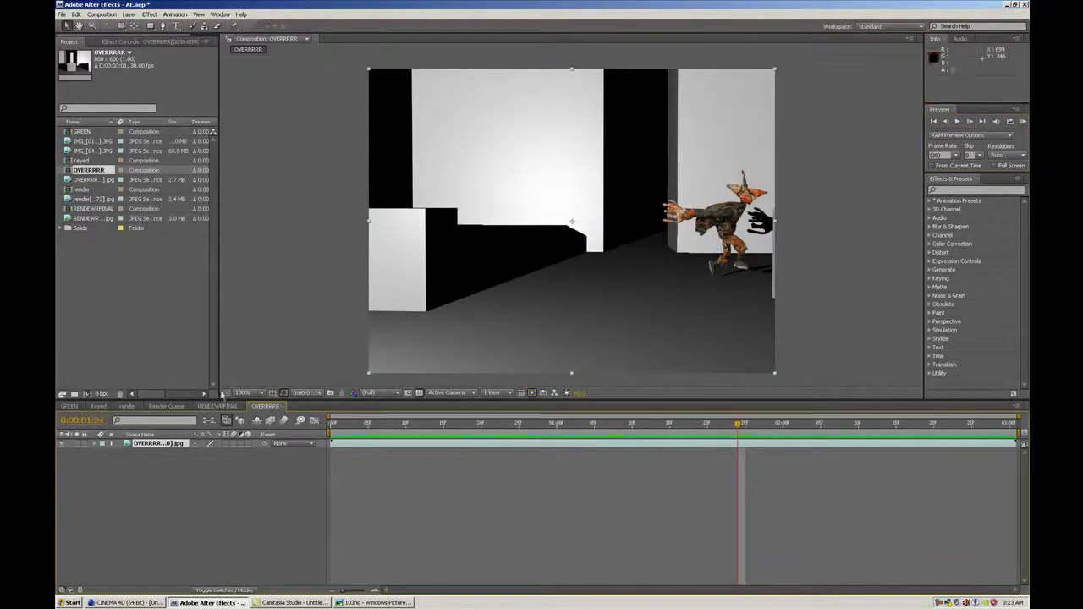
Step: Minimize After Effects and open the Tutorial folder from the desktop
click(207, 603)
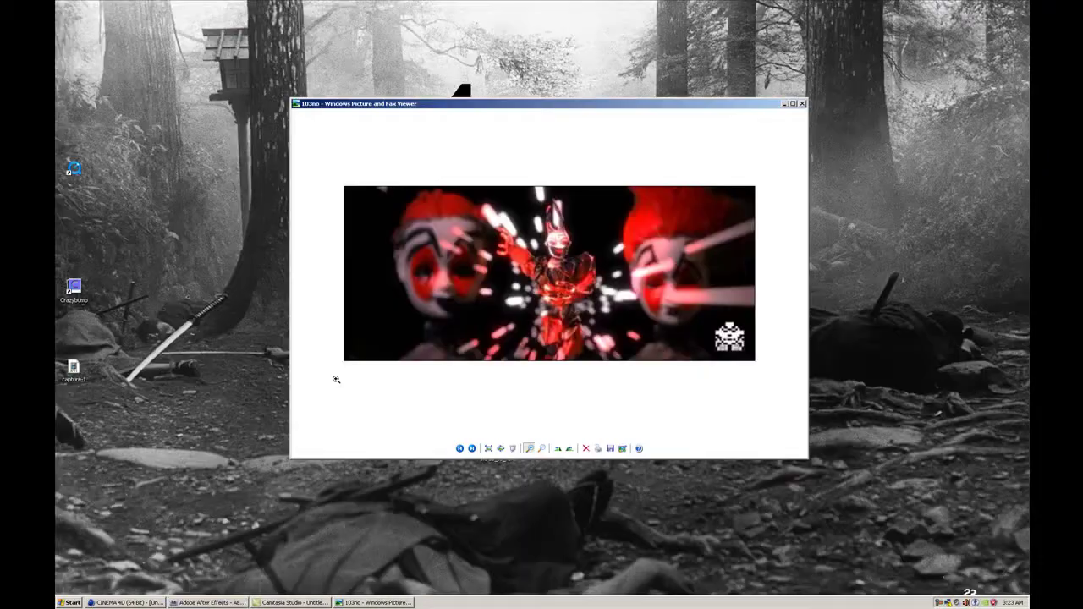
click(194, 261)
double_click(73, 409)
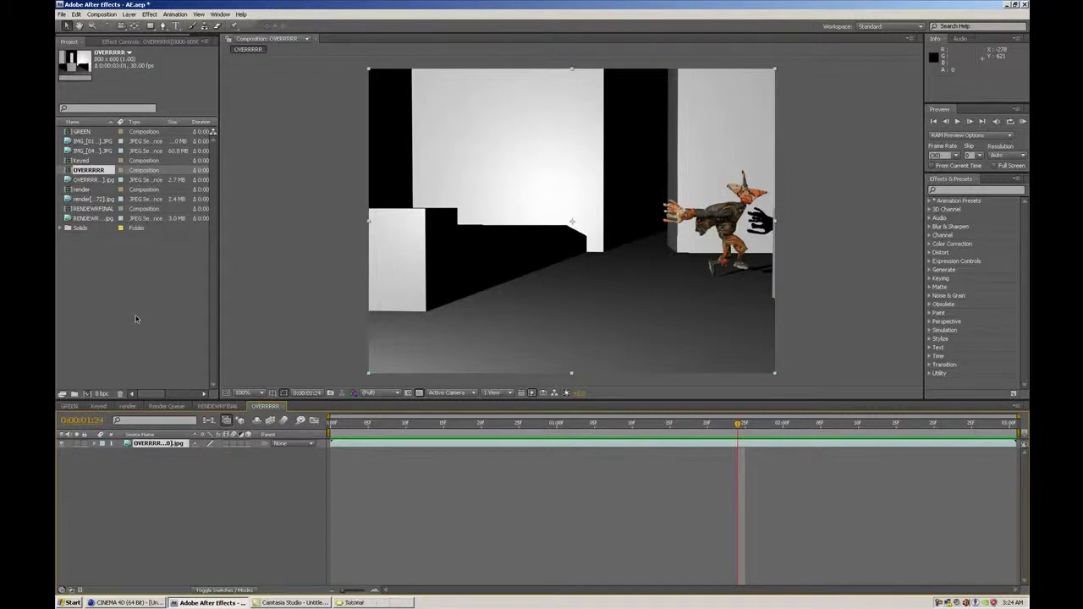
Step: Create a composition from the green-screen IMG_[0171-0211].JPG sequence and play a RAM preview of the puppet's movement
click(93, 151)
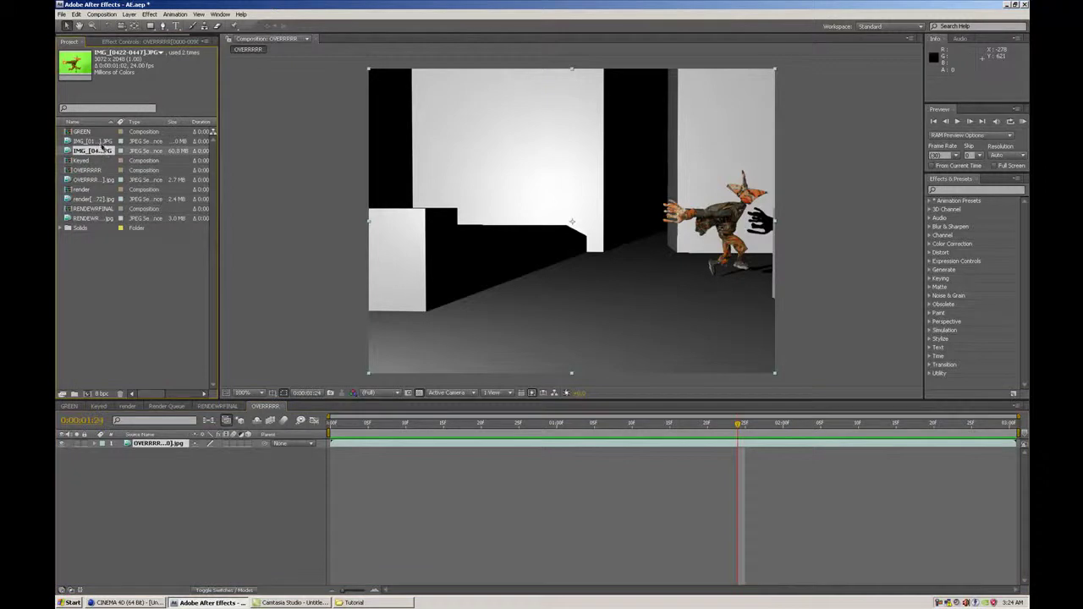
click(93, 141)
drag(68, 142, 88, 394)
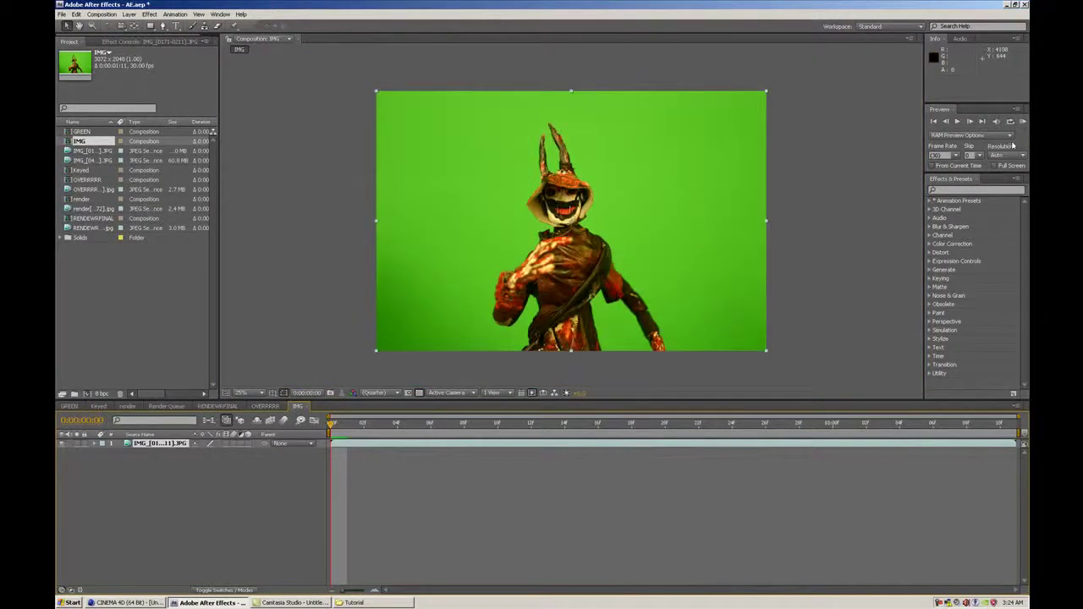
click(1010, 122)
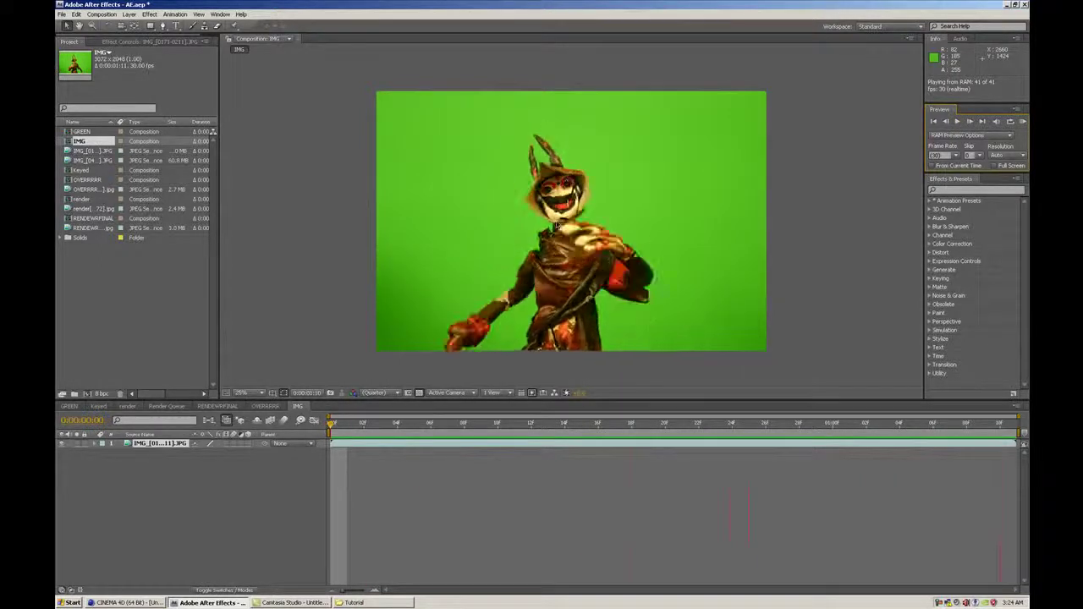
key(space)
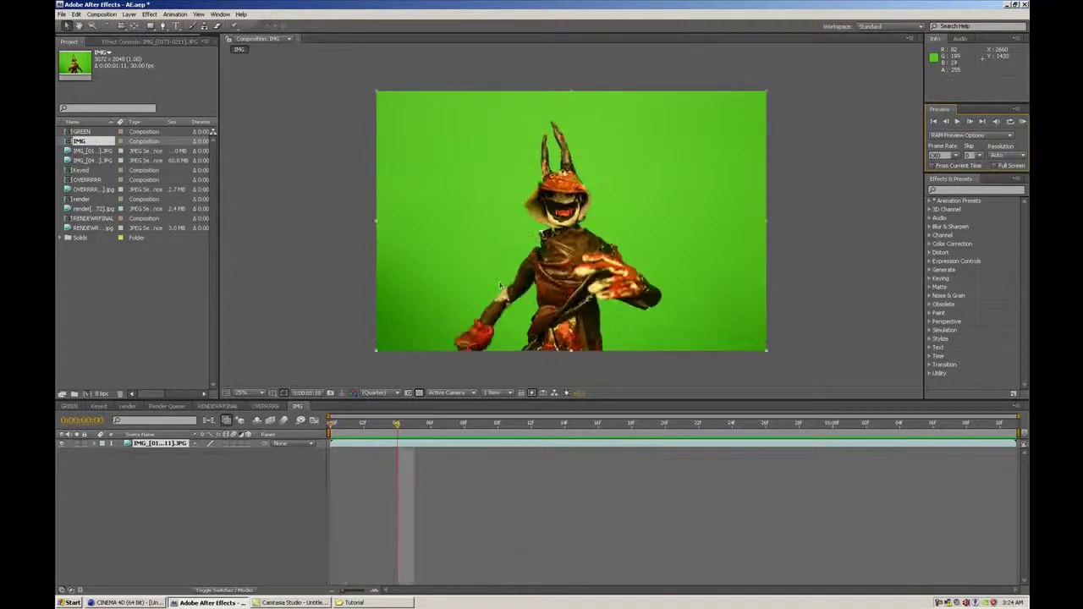
Step: Switch to CINEMA 4D and create a new empty scene
click(127, 603)
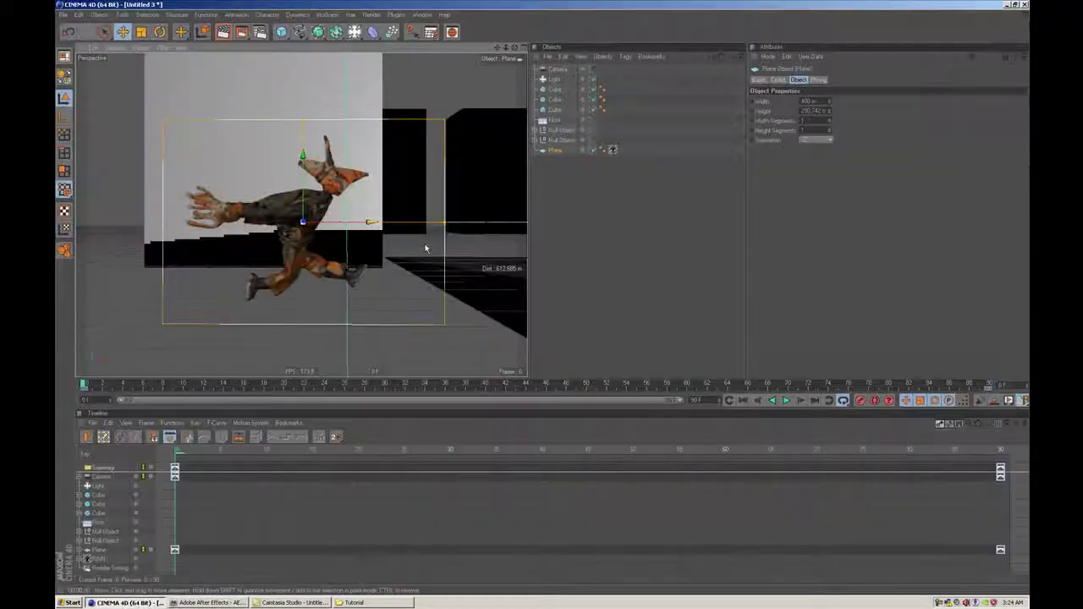
click(64, 14)
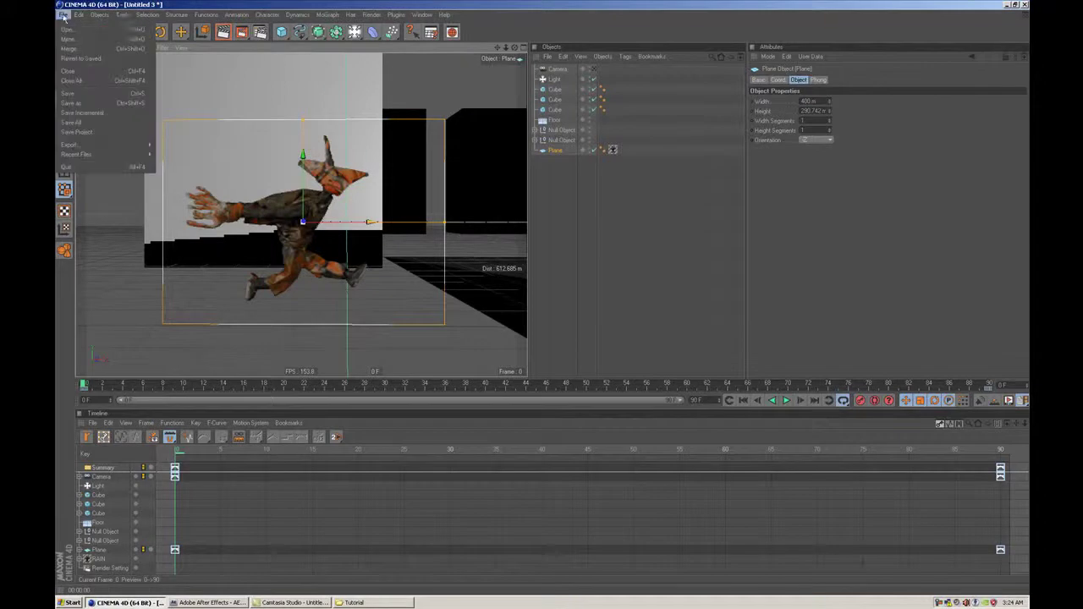
click(70, 25)
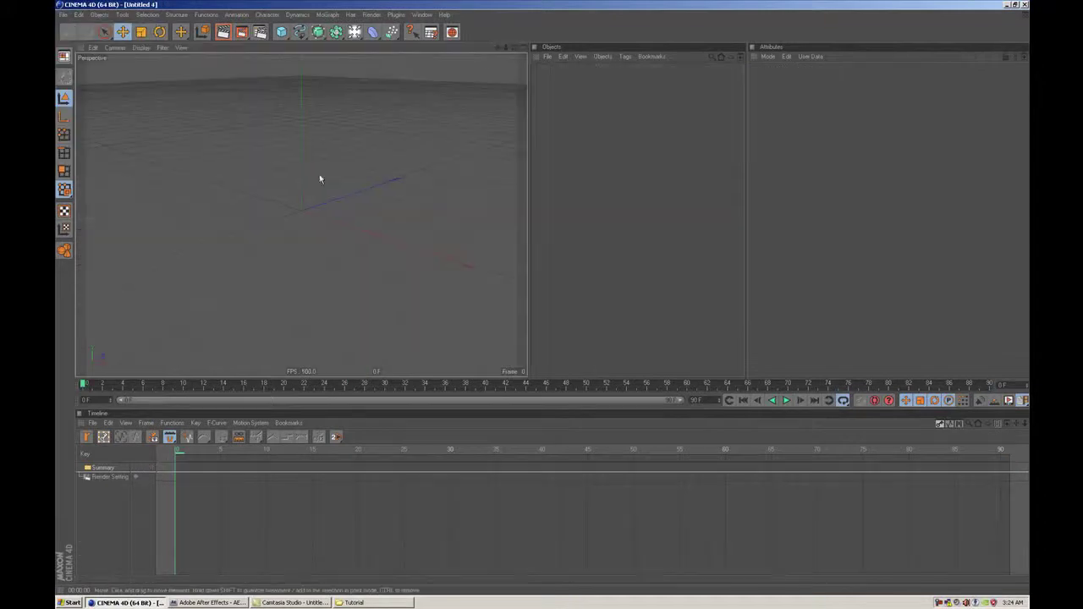
Step: Switch the interface to the custom user layout with the large viewport and the stacked object and material managers
click(522, 47)
click(296, 47)
click(64, 56)
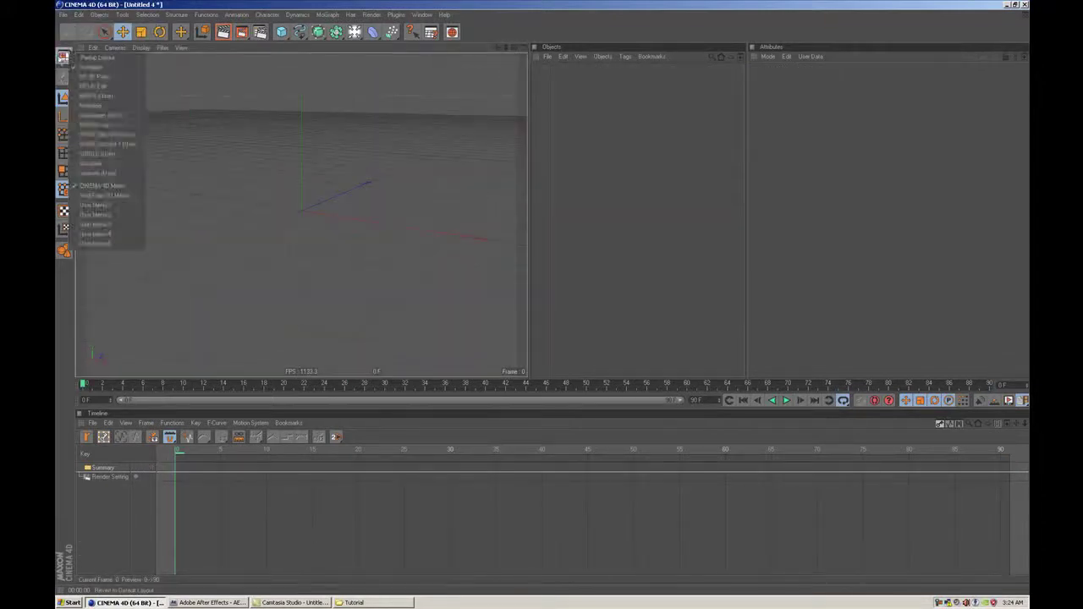
click(98, 154)
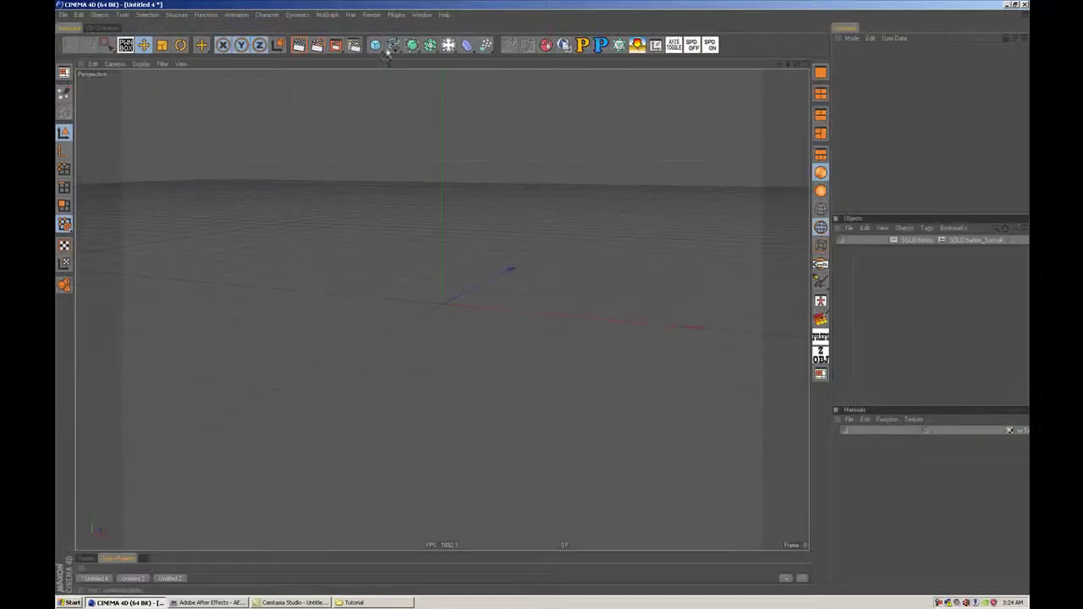
Step: Add a plane with 1 width segment and 1 height segment
drag(375, 45, 463, 73)
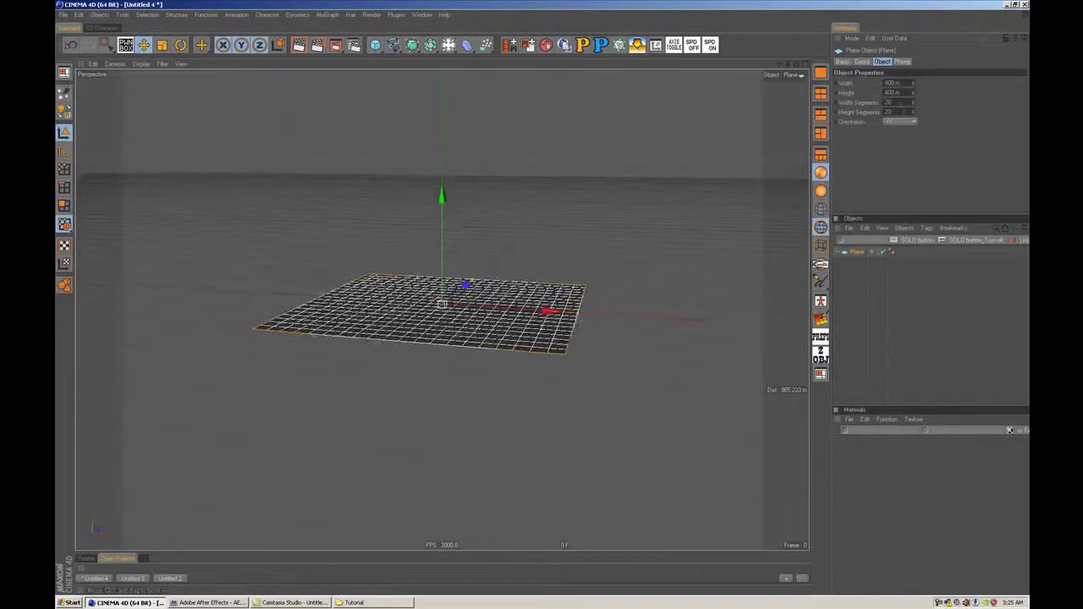
drag(901, 104, 842, 102)
text(1)
key(Tab)
text(1)
key(Return)
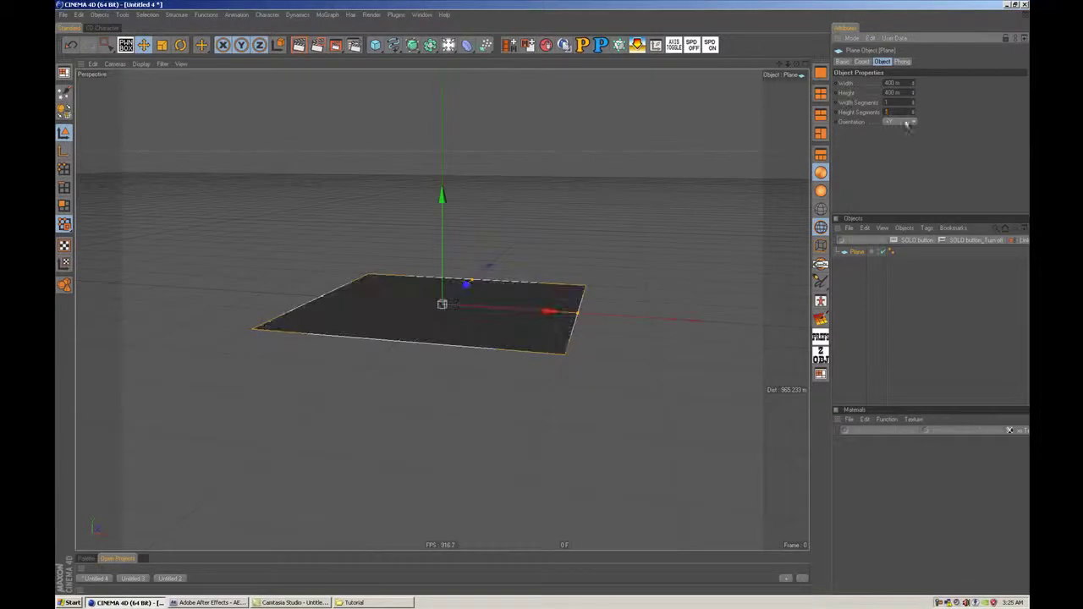
Step: Stand the plane upright by orienting it along the Z axis, and raise it above the floor grid
click(907, 123)
click(904, 188)
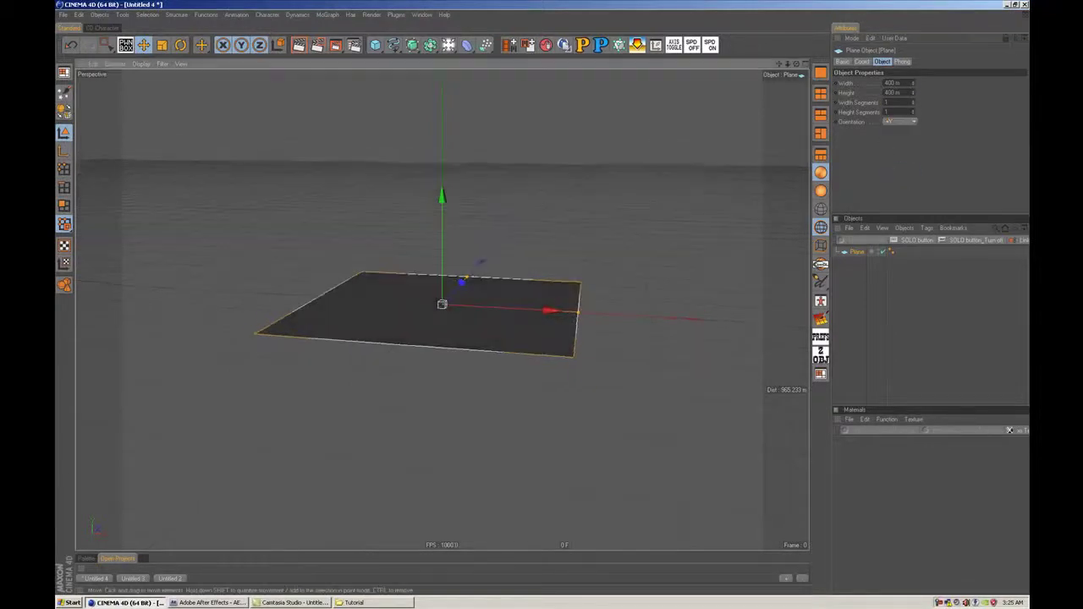
click(892, 123)
click(891, 180)
alt+drag(465, 309, 523, 277)
drag(443, 252, 449, 140)
alt+middle_drag(453, 186, 449, 239)
alt+right_drag(448, 239, 518, 255)
alt+drag(512, 254, 495, 227)
alt+right_drag(476, 260, 491, 262)
alt+drag(491, 302, 475, 328)
Step: Add a camera to the scene and make it the active view
drag(447, 48, 591, 73)
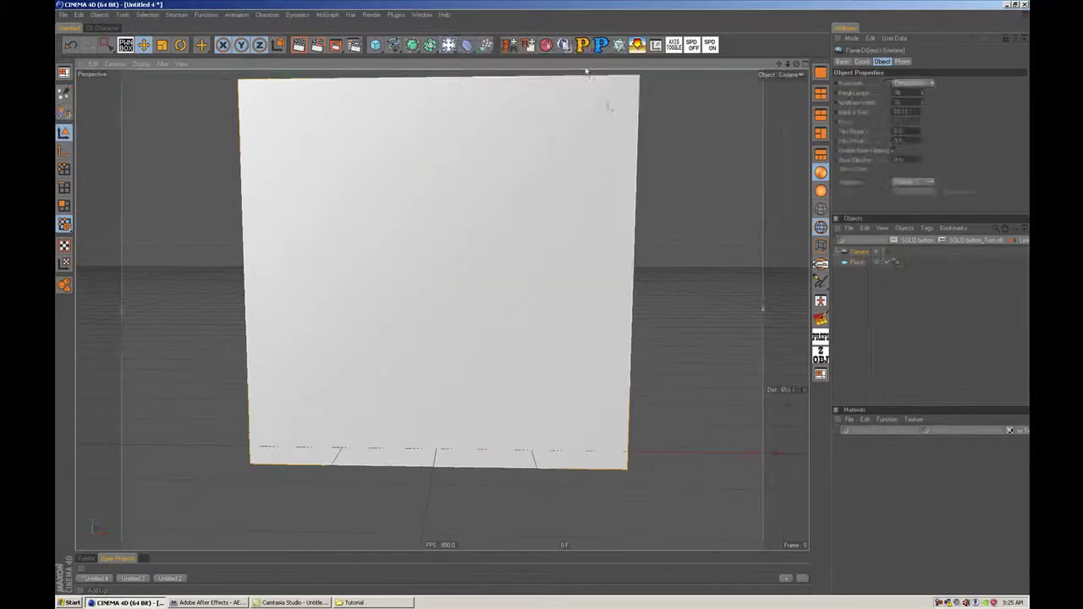
click(115, 63)
mouse_move(127, 78)
click(177, 78)
alt+drag(448, 207, 476, 221)
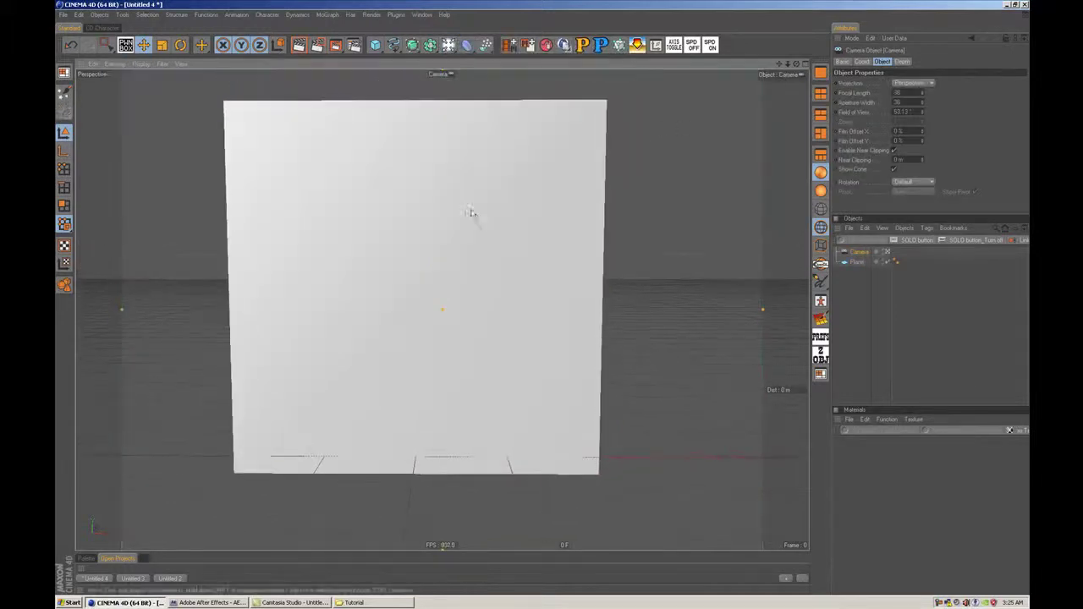
Step: Nest the plane under the camera so it follows the camera's movement
click(856, 263)
mouse_move(347, 294)
alt+right_down()
mouse_move(372, 293)
mouse_move(347, 293)
alt+right_up()
alt+drag(347, 321, 347, 294)
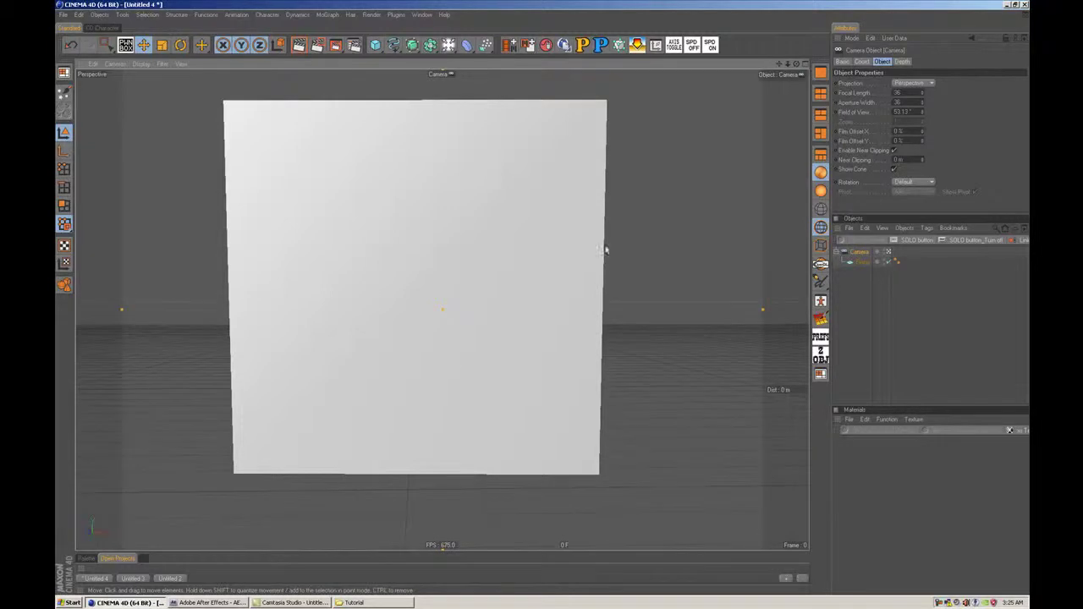
key(shift+v)
click(860, 291)
drag(946, 522, 870, 513)
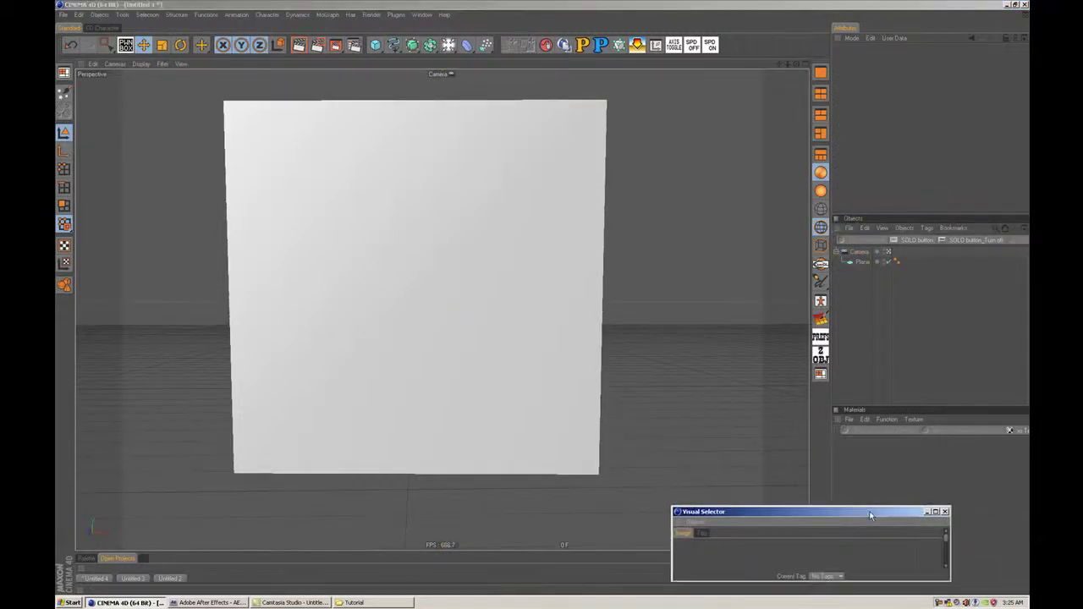
Step: Add a Vibrate tag to the plane and enlarge the attribute area to show its properties
click(861, 262)
right_click(861, 261)
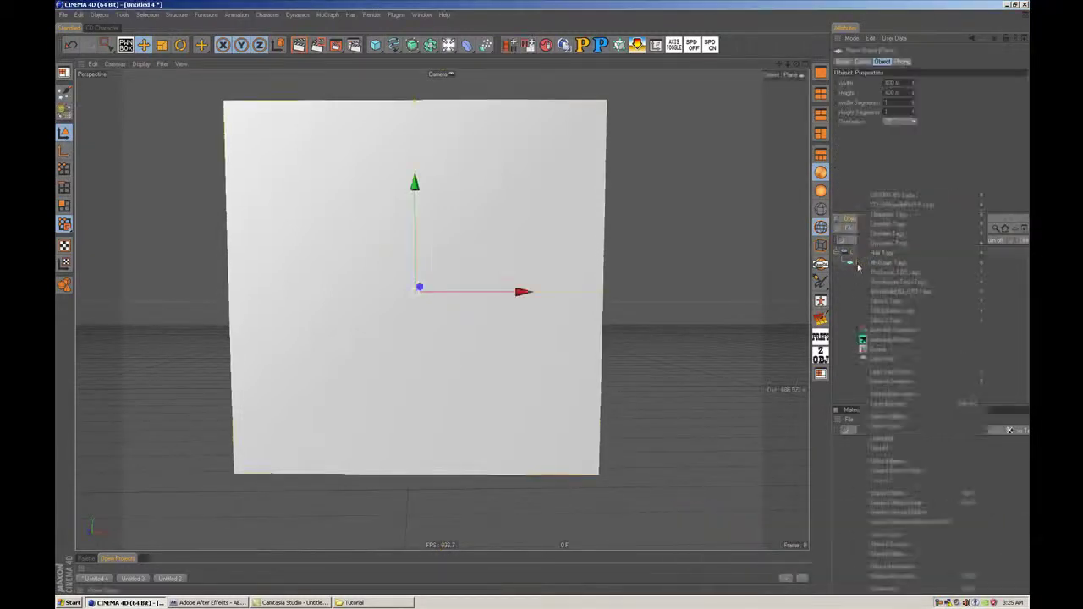
mouse_move(894, 196)
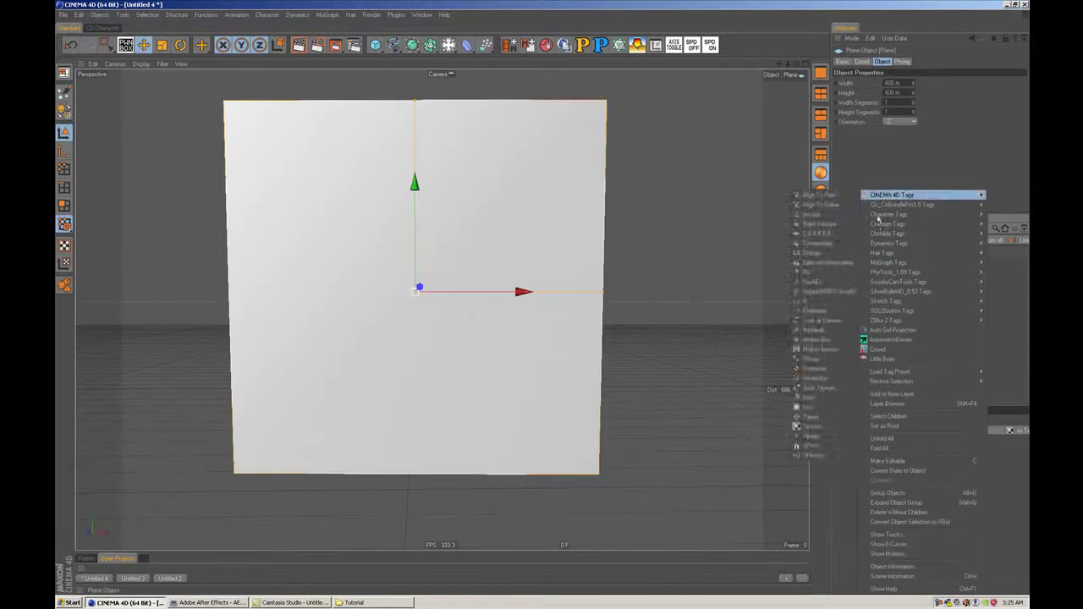
click(827, 436)
drag(885, 213, 884, 344)
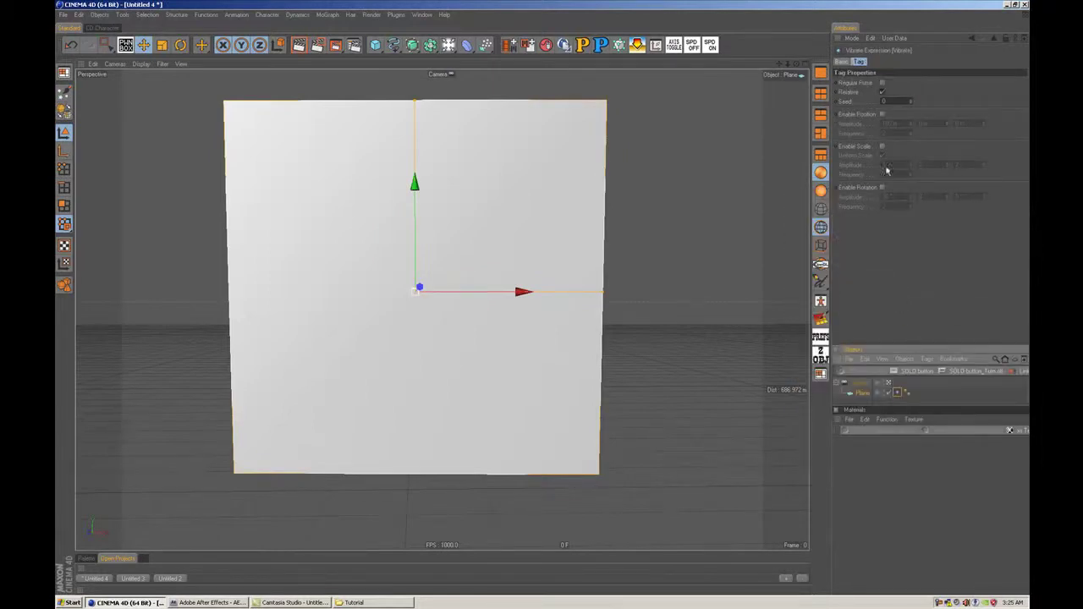
Step: Enable position vibration on the plane's tag with amplitude 0 m, 50 m, 0 m and frequency 4
click(882, 114)
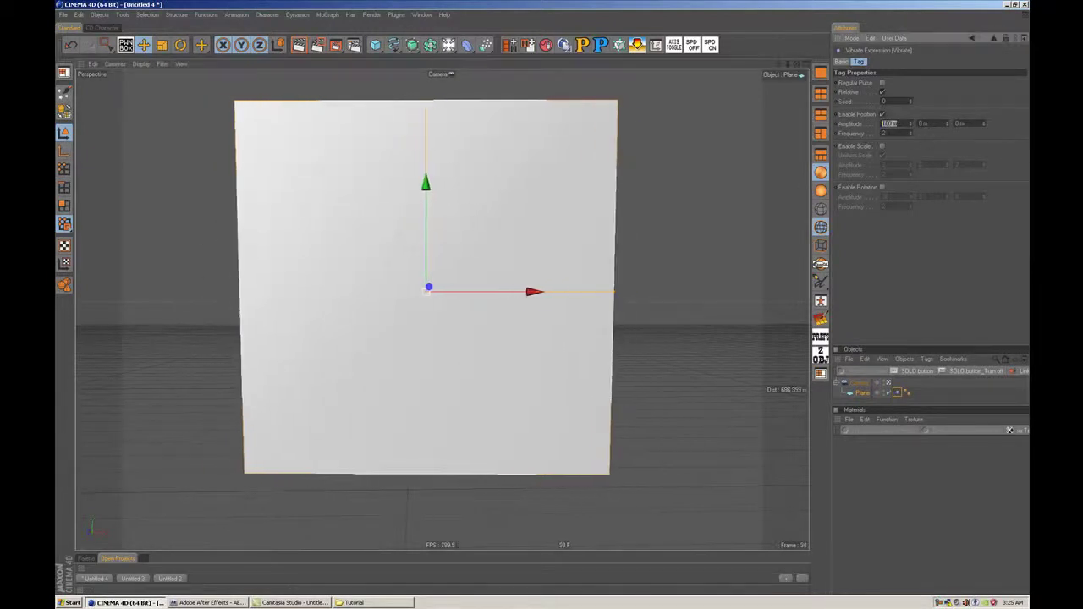
text(0)
key(Tab)
text(20)
drag(902, 123, 853, 128)
text(50)
key(Return)
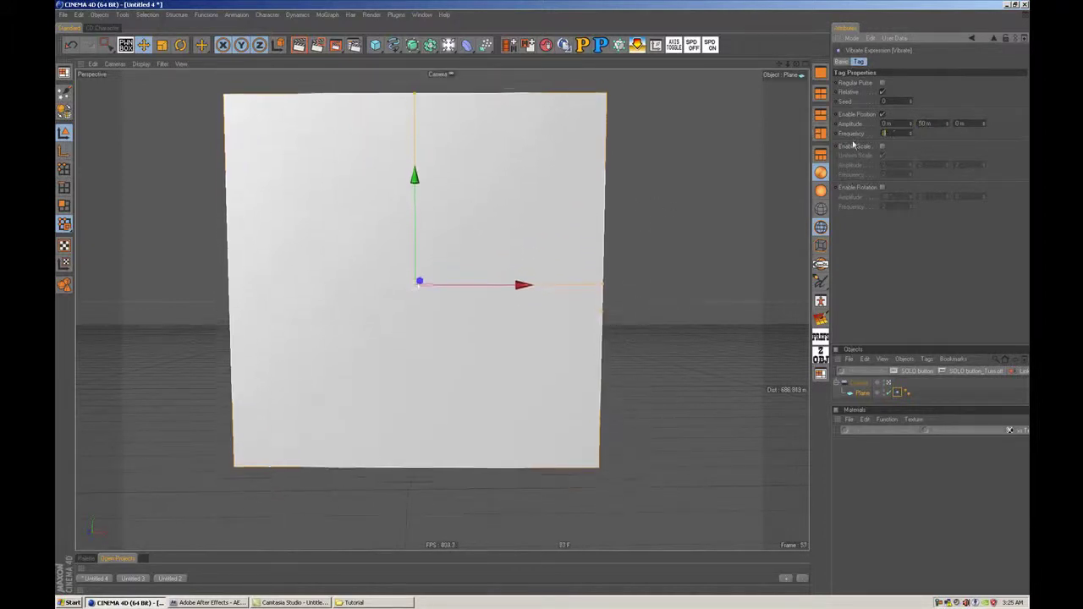
drag(888, 136, 864, 137)
text(4)
key(Return)
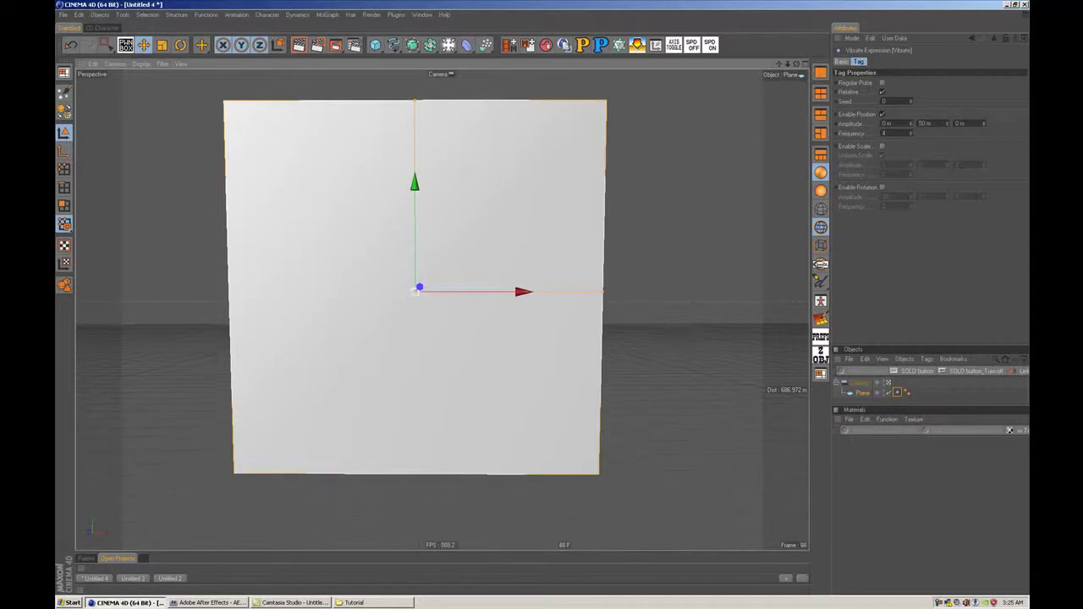
scroll(669, 324, down, 5)
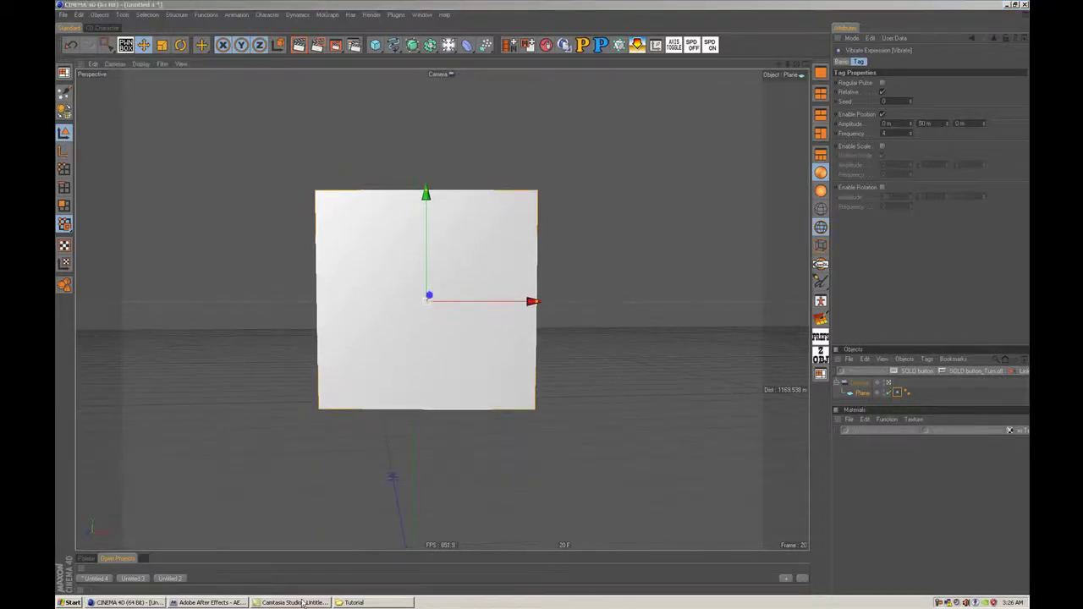
Step: Switch to After Effects, close the Tutorial folder and play the green-screen IMG composition to review the puppet's motion
click(207, 603)
click(373, 603)
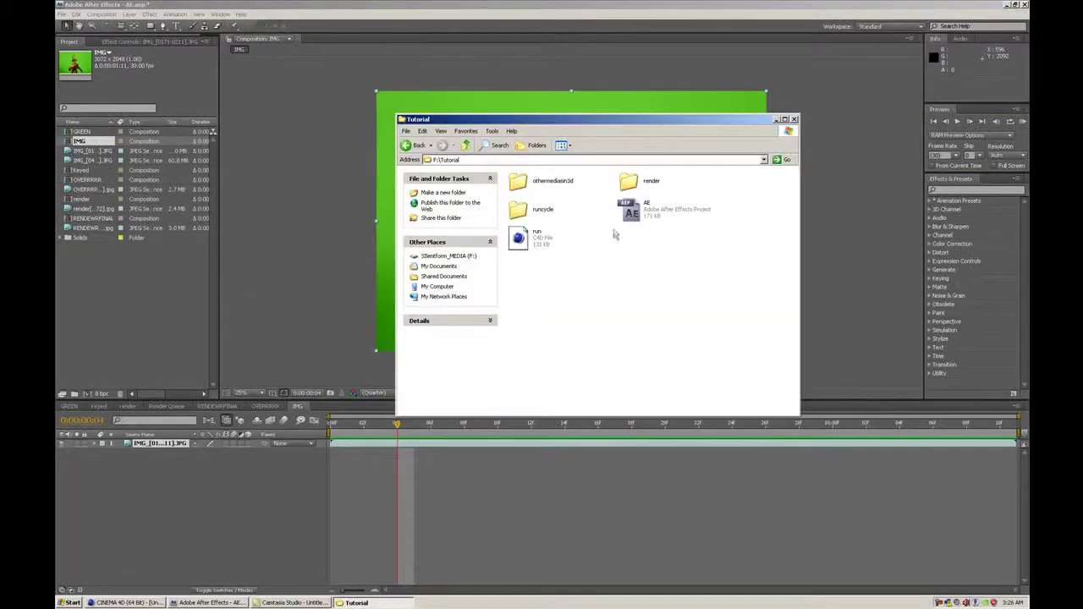
click(794, 120)
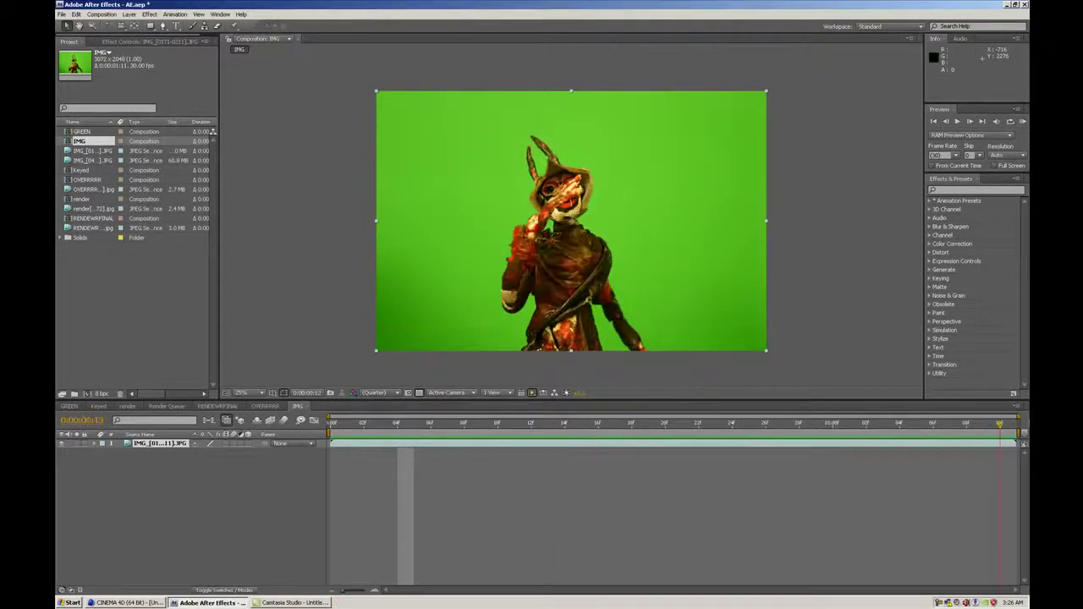
click(193, 413)
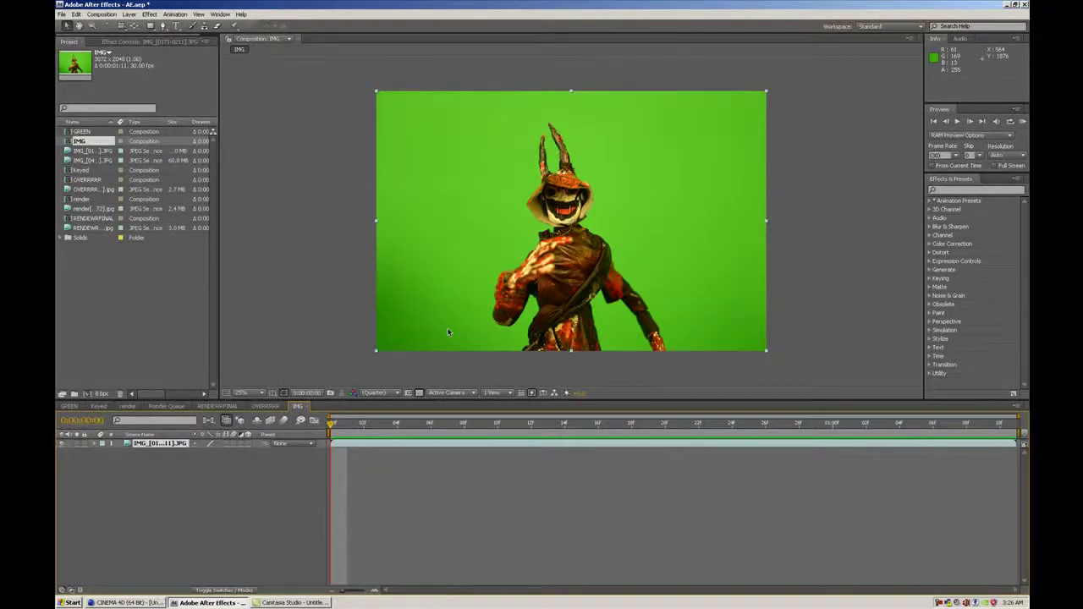
key(space)
Step: Return to CINEMA 4D, delete the vibrating plane under the camera and enlarge the object list area
click(126, 602)
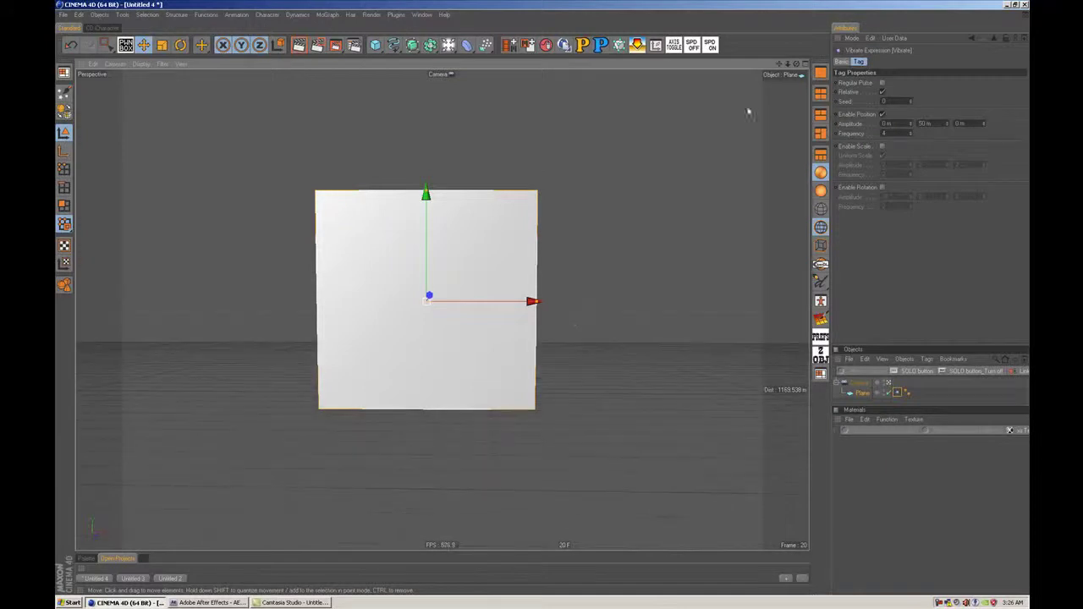
click(862, 395)
key(Delete)
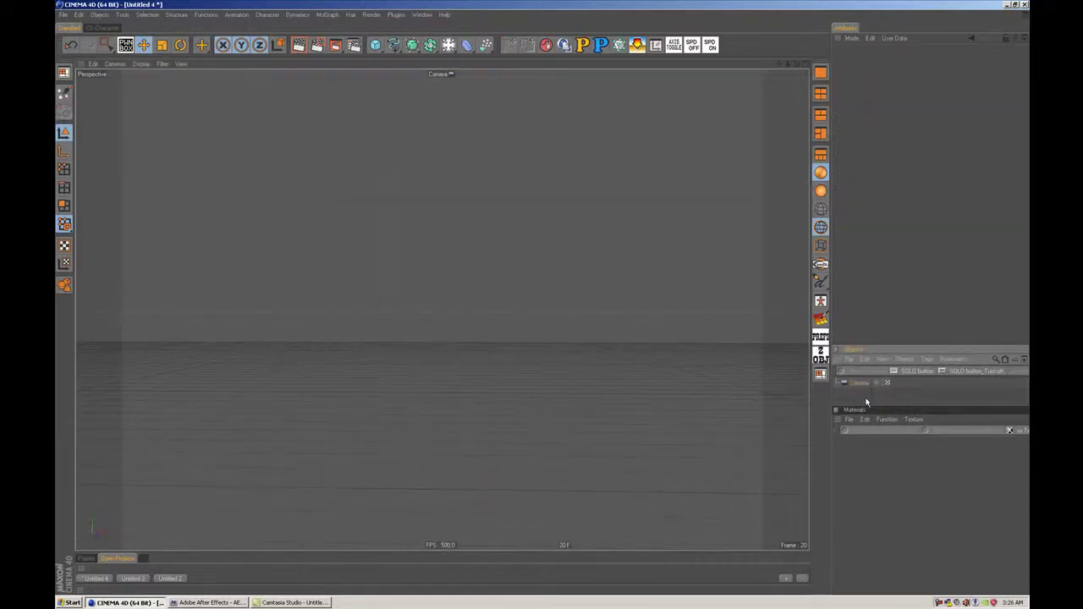
drag(859, 348, 858, 231)
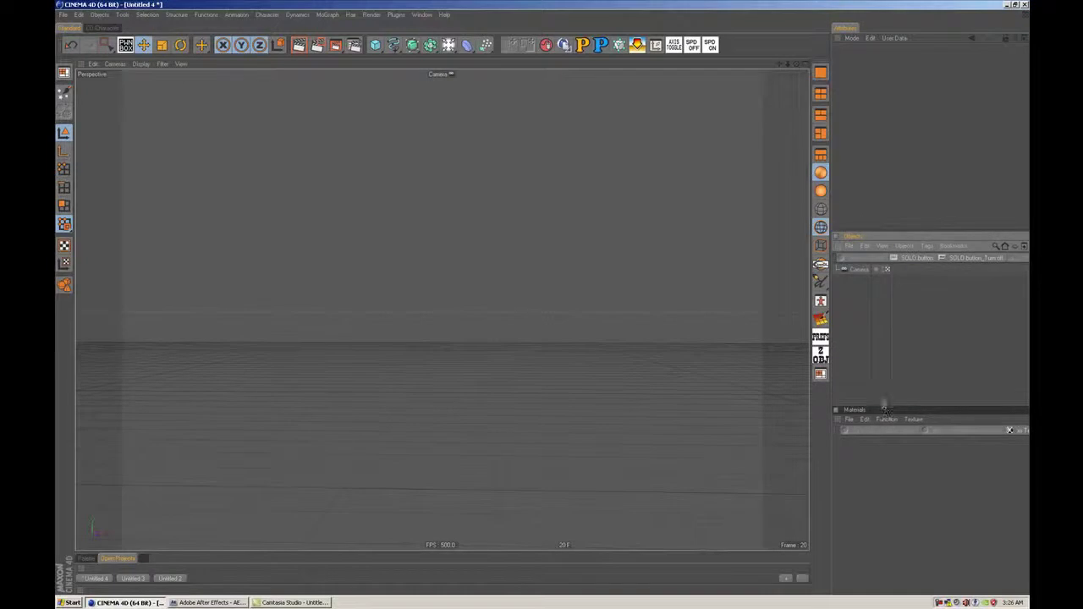
mouse_move(883, 406)
mouse_down()
mouse_move(882, 429)
mouse_move(882, 406)
mouse_up()
Step: Add a default cube to the scene and bring it into the camera view
alt+drag(386, 277, 390, 321)
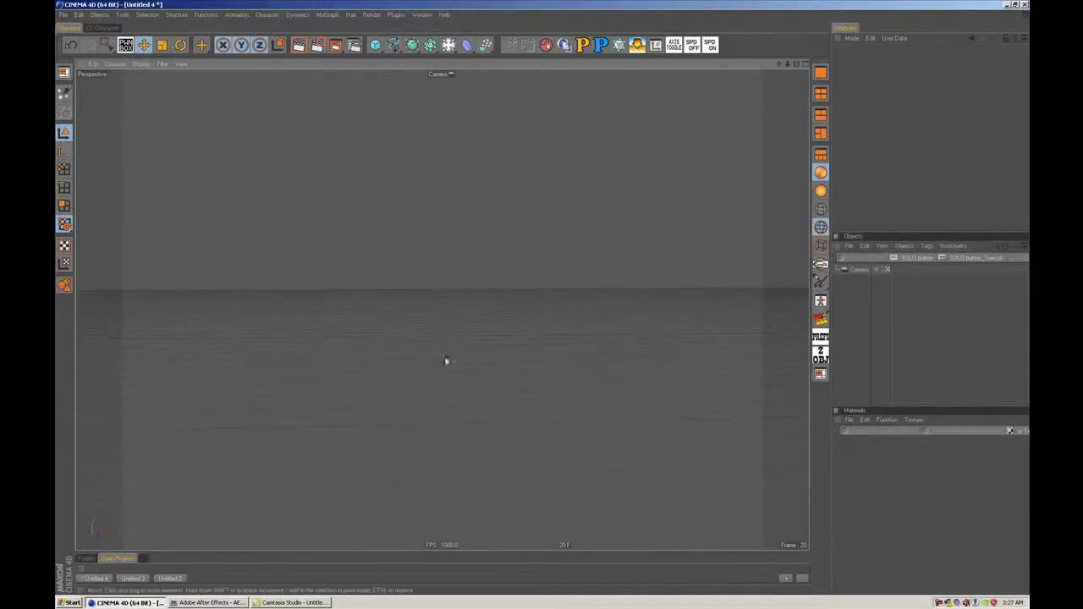
click(381, 42)
alt+drag(426, 159, 449, 177)
alt+right_drag(527, 367, 525, 365)
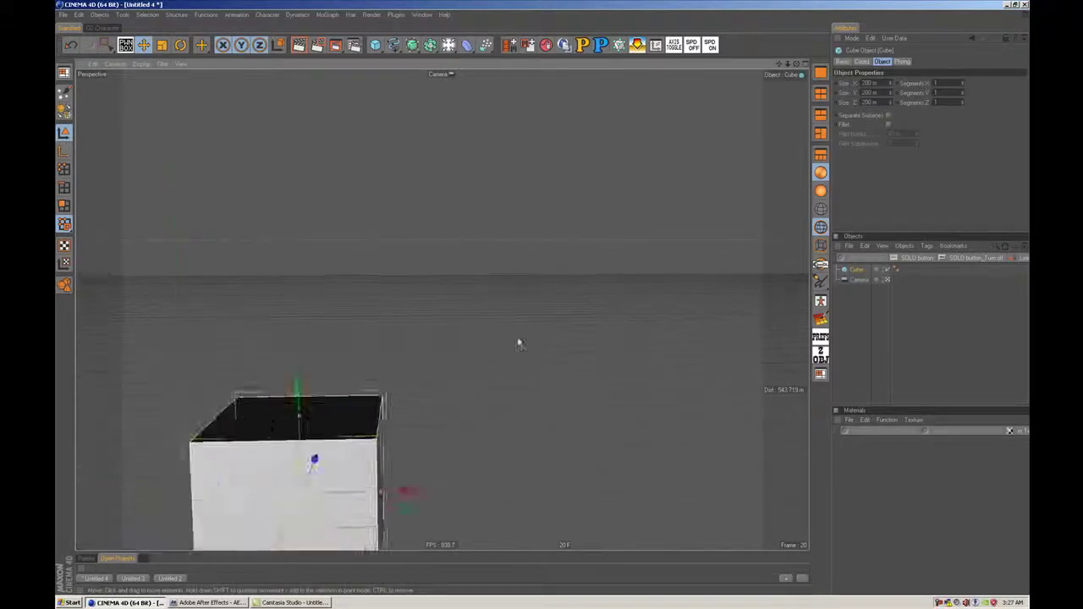
alt+middle_drag(524, 364, 524, 369)
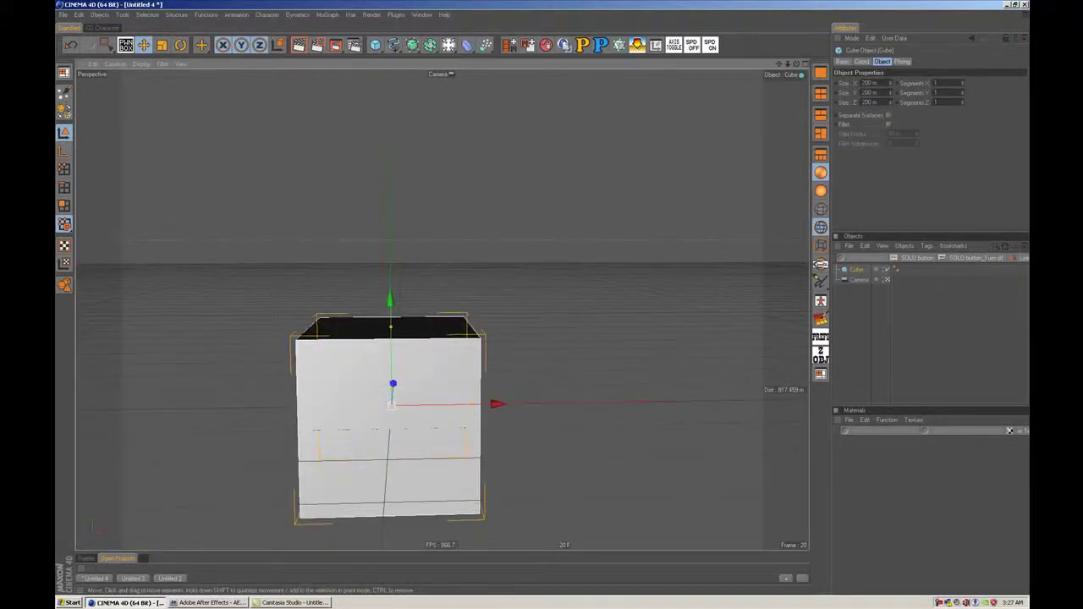
Step: Orbit and zoom the camera around the cube to examine its perspective from several angles and distances
alt+drag(394, 403, 375, 300)
alt+right_drag(374, 301, 420, 310)
mouse_move(420, 311)
alt+mouse_down()
mouse_move(384, 311)
mouse_move(379, 358)
mouse_move(384, 327)
alt+mouse_up()
alt+middle_drag(423, 313, 444, 314)
mouse_move(443, 313)
alt+right_down()
mouse_move(470, 314)
mouse_move(442, 314)
alt+right_up()
alt+drag(442, 314, 550, 328)
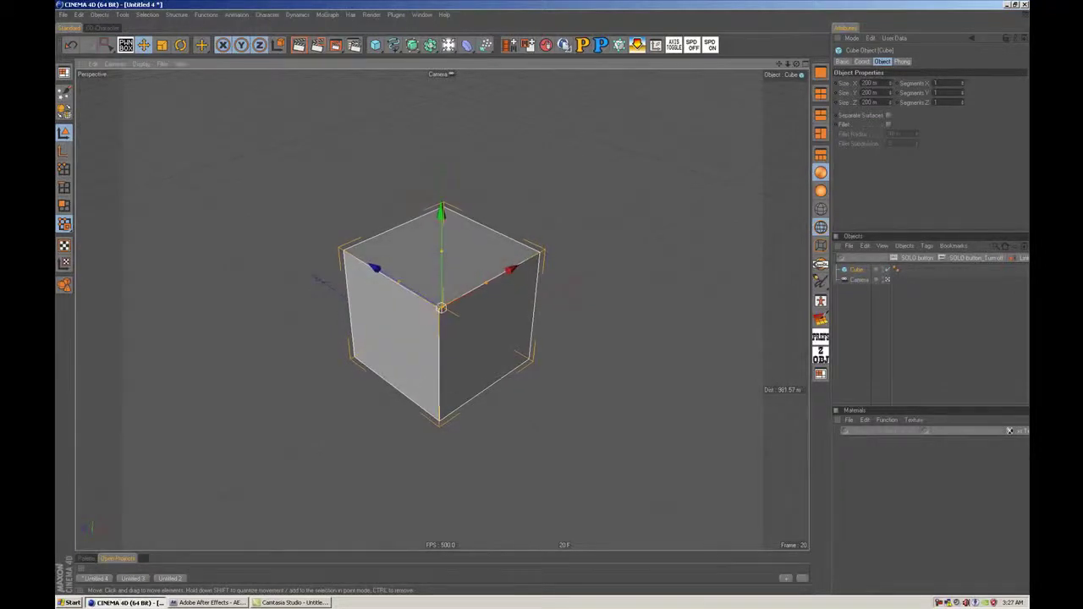
alt+drag(453, 388, 470, 387)
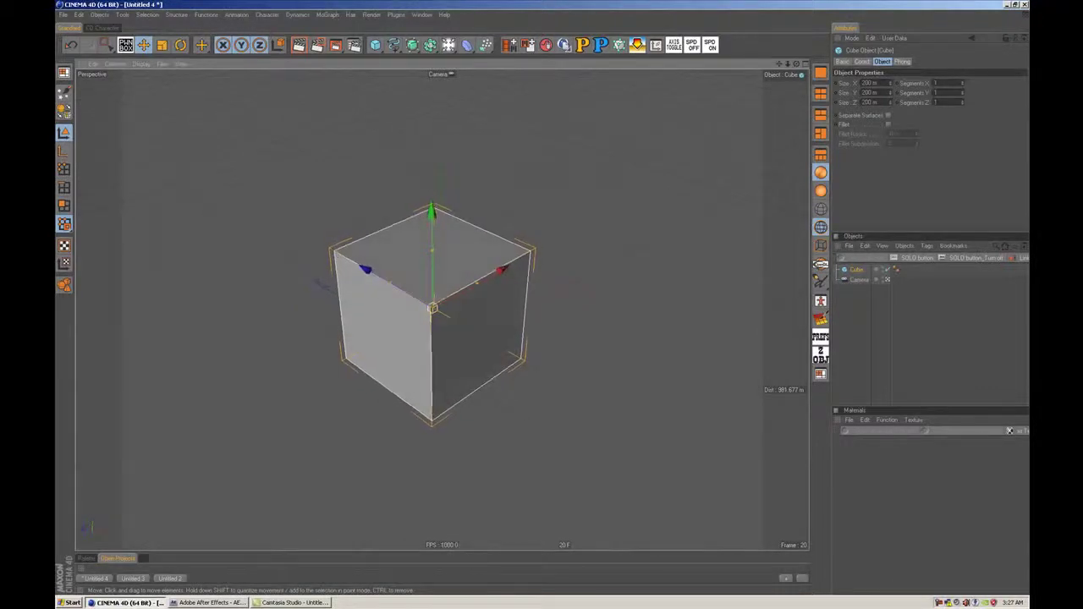
alt+right_drag(505, 396, 609, 396)
scroll(463, 389, down, 4)
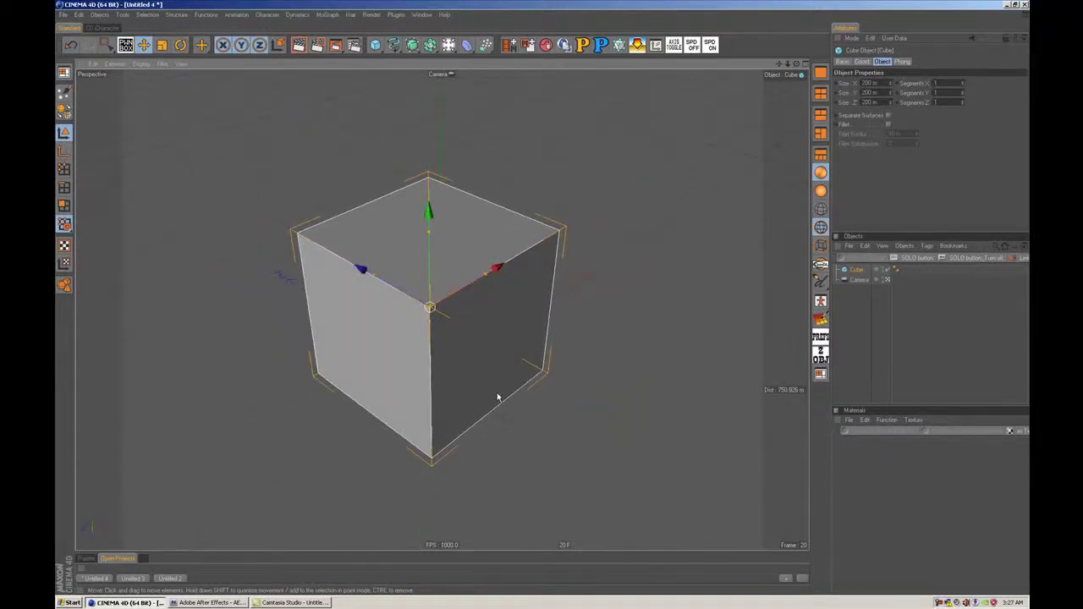
alt+drag(503, 396, 585, 333)
alt+right_drag(504, 396, 481, 396)
alt+drag(503, 396, 419, 441)
alt+right_drag(434, 370, 463, 370)
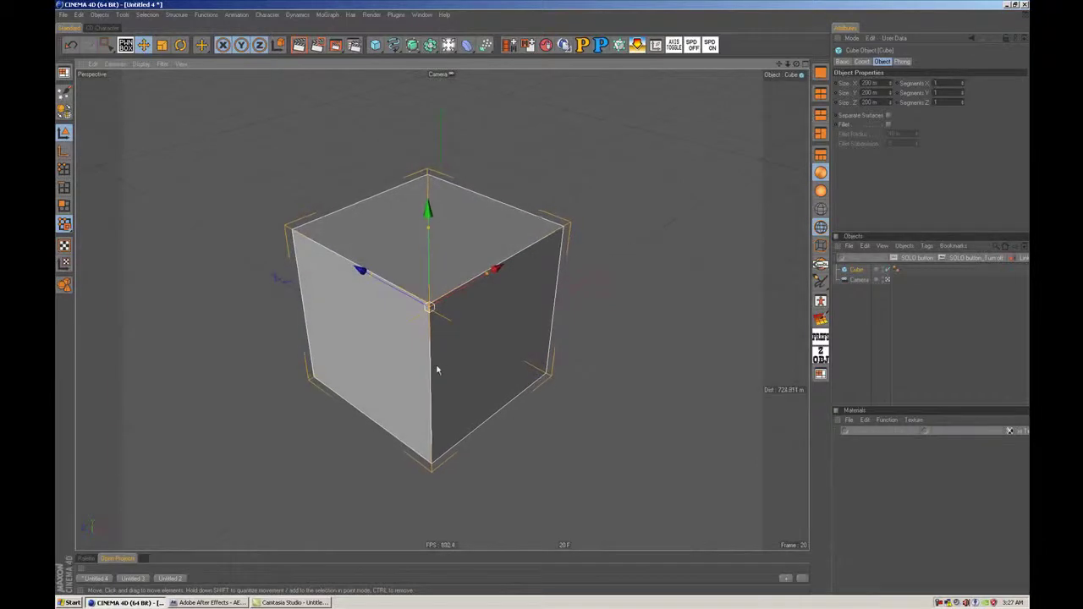
Step: Stretch the cube slightly taller along its Y axis
mouse_move(435, 368)
alt+mouse_down()
mouse_move(398, 371)
mouse_move(499, 313)
mouse_move(445, 354)
alt+mouse_up()
drag(429, 221, 428, 188)
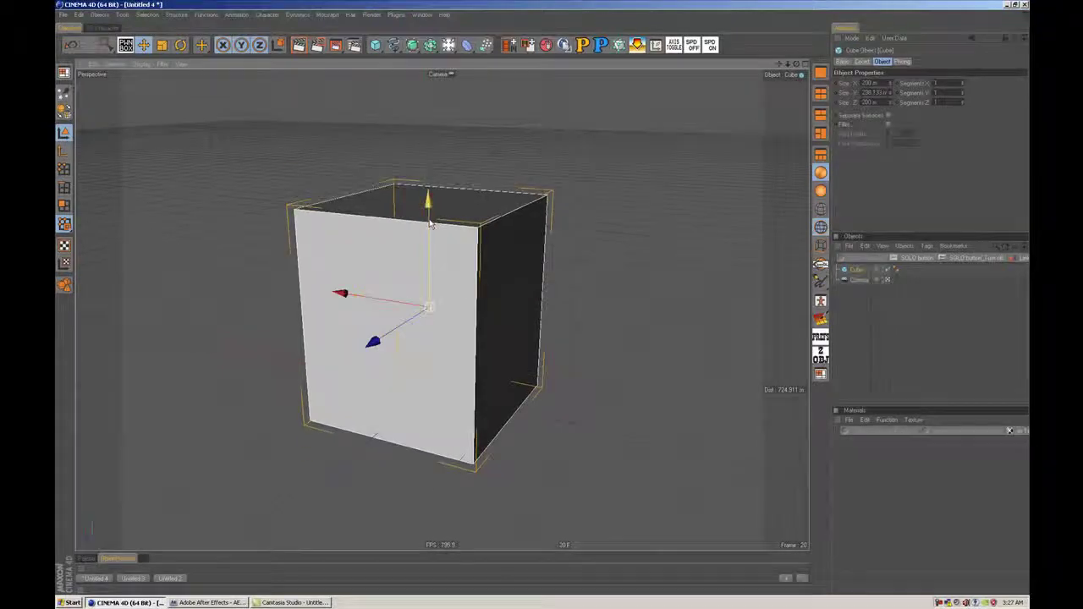